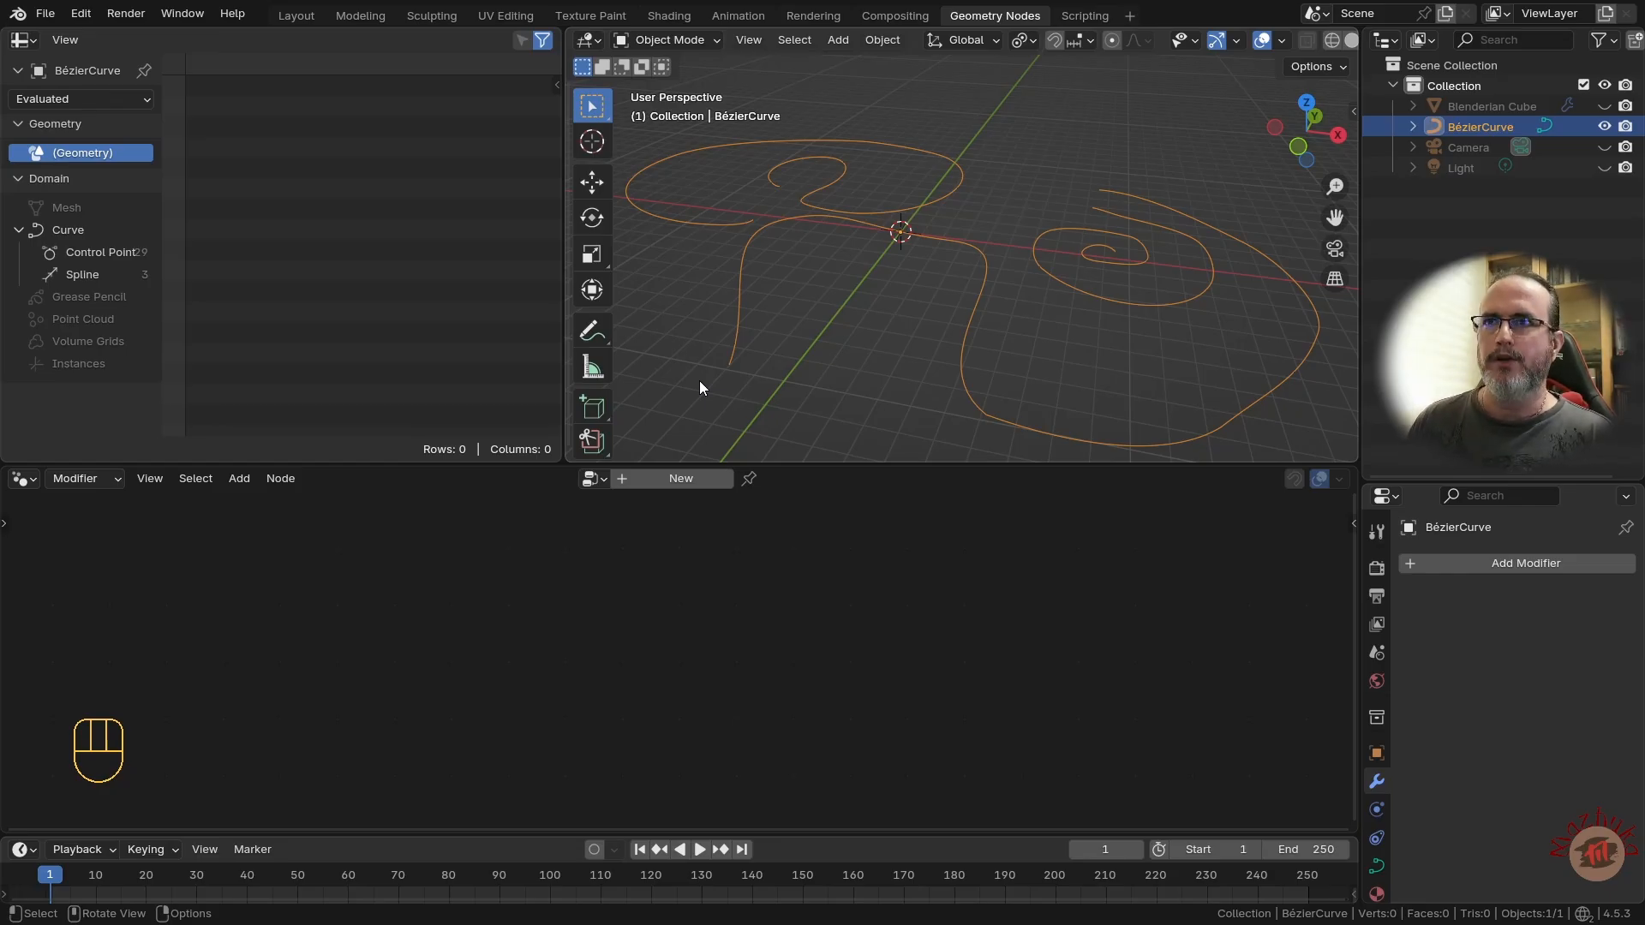
# - Create a new geometry node tree on the Bézier curve and spread the Group Input and Group Output nodes far apart
pyautogui.click(682, 480)
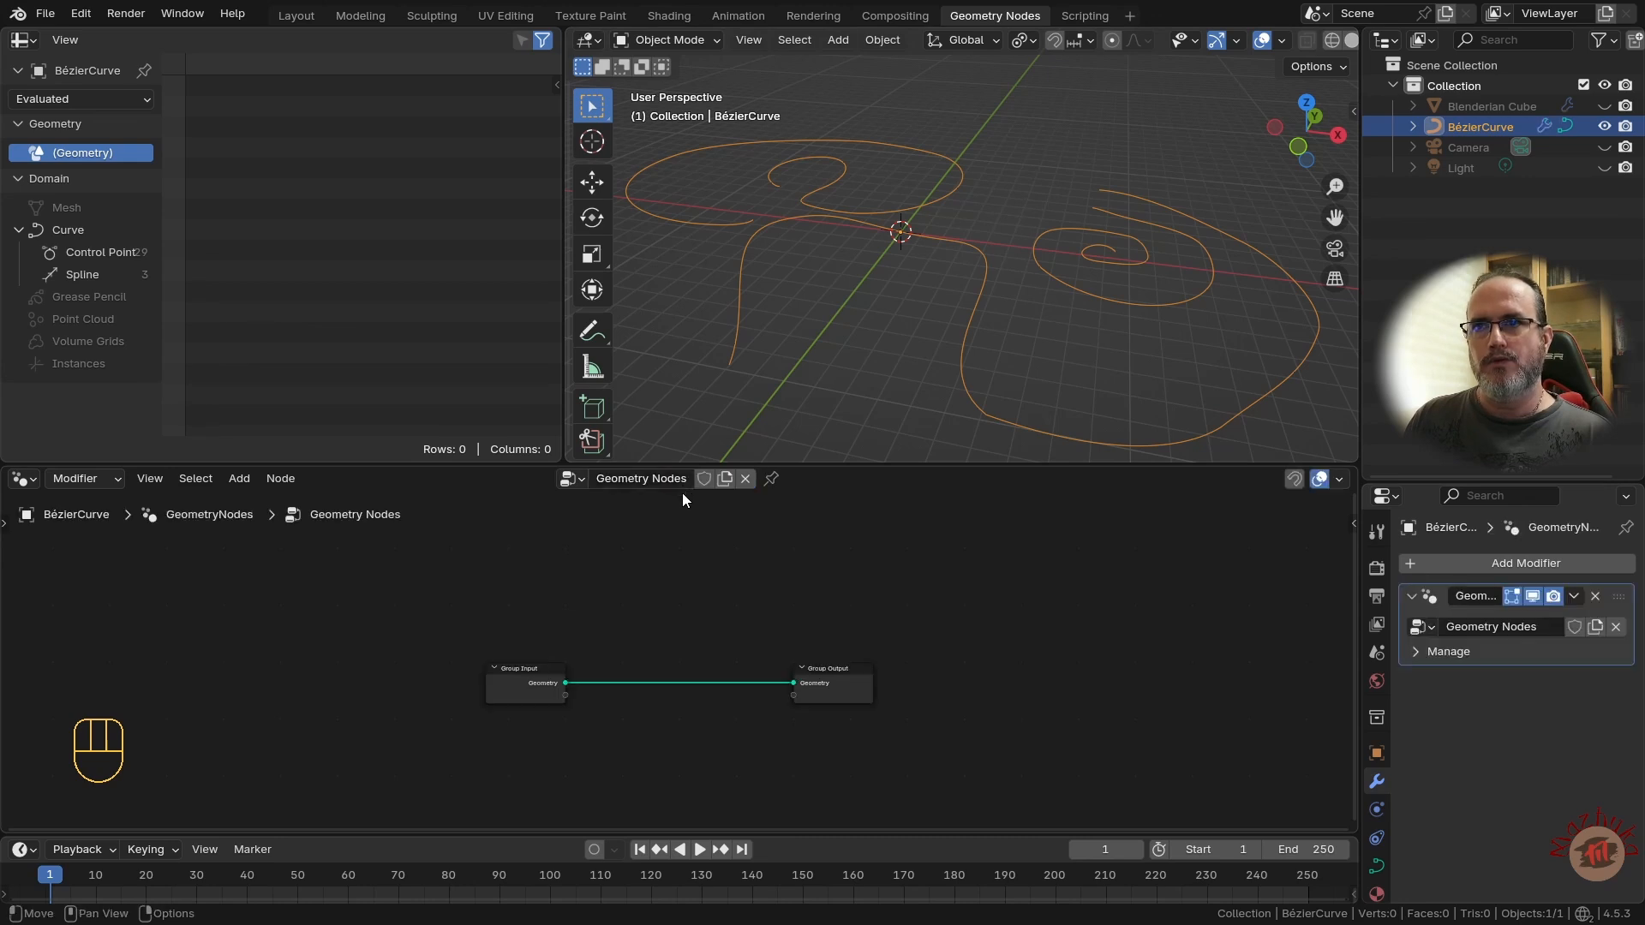
pyautogui.moveTo(499, 634); pyautogui.dragTo(834, 581)
pyautogui.click(633, 611)
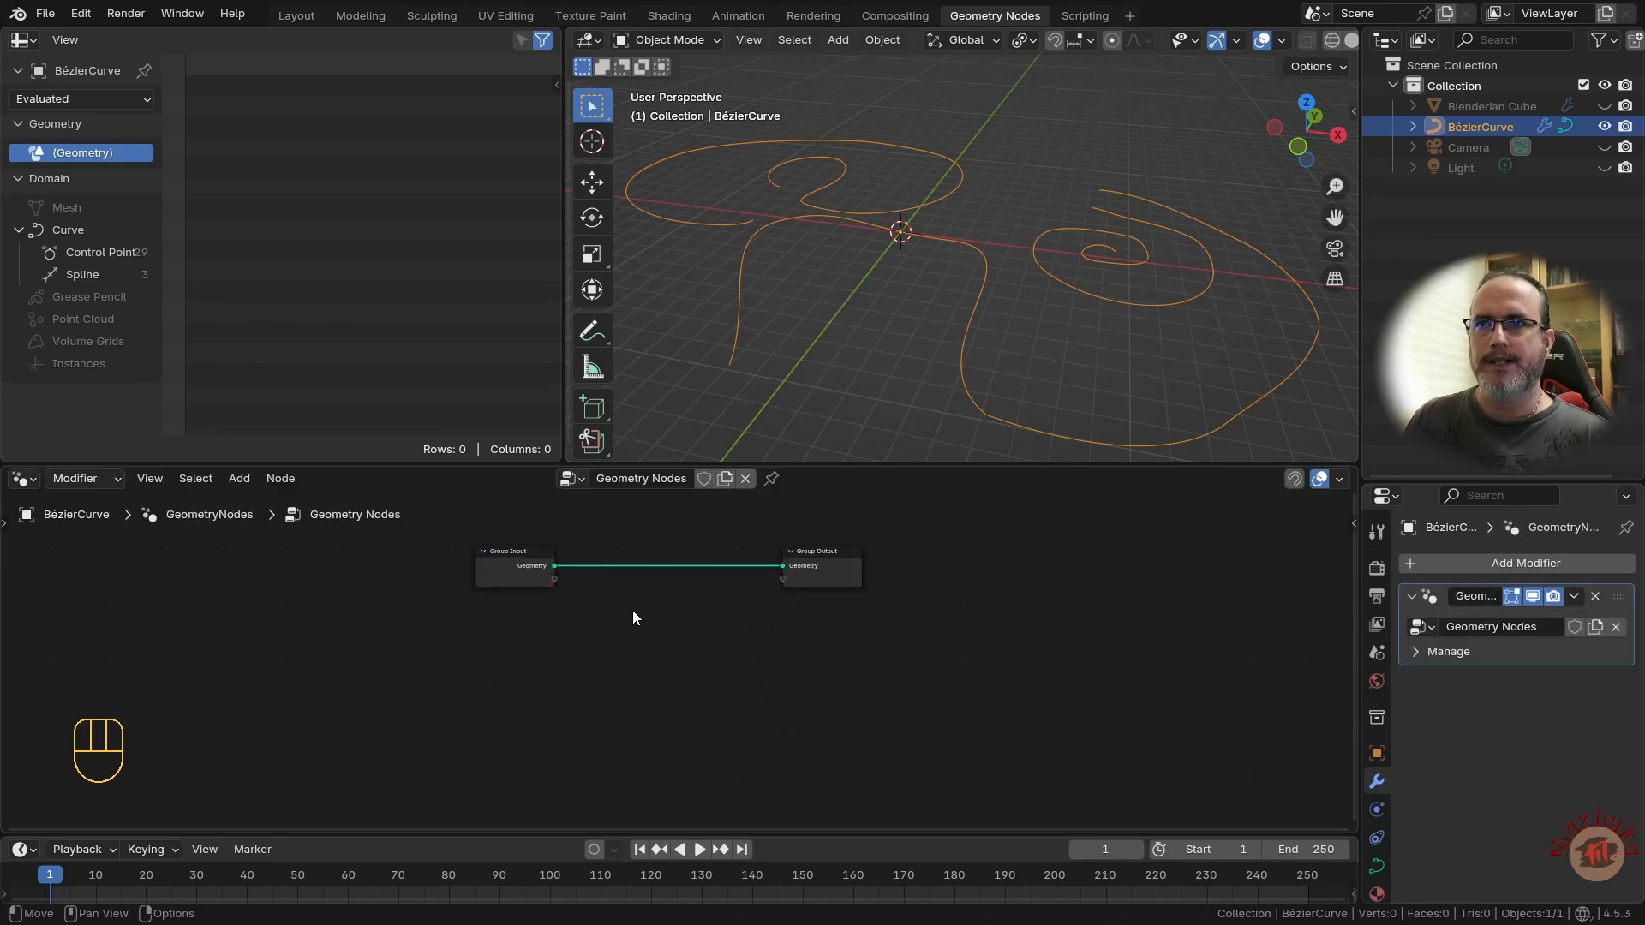
pyautogui.moveTo(545, 551); pyautogui.dragTo(268, 548)
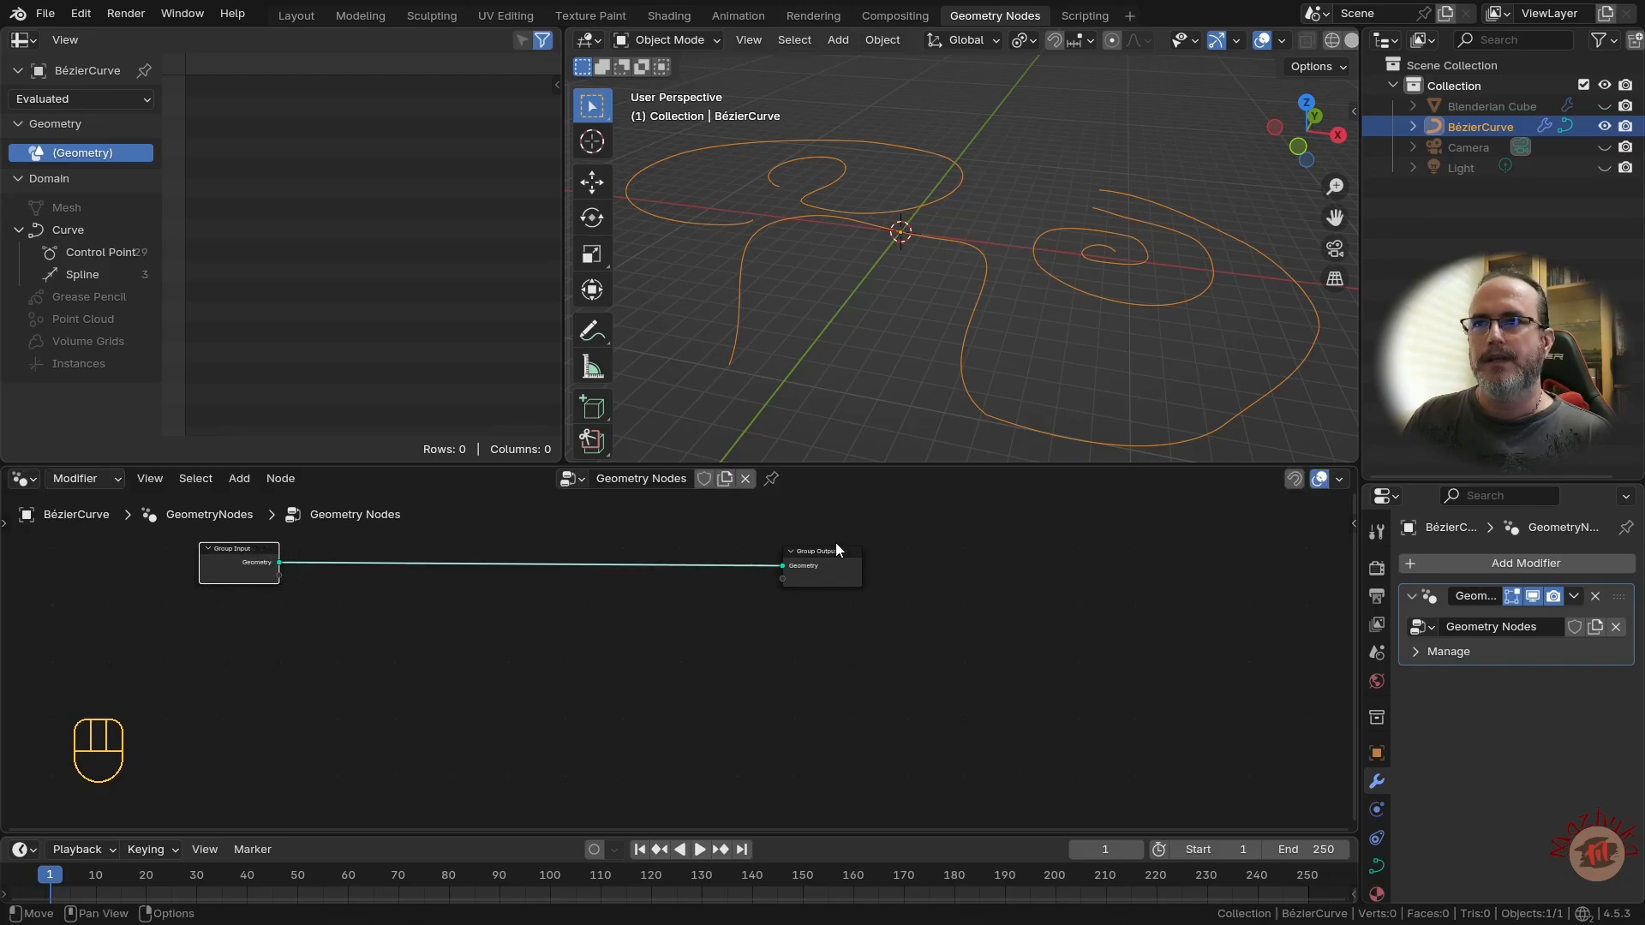
pyautogui.moveTo(837, 550); pyautogui.dragTo(1028, 551)
pyautogui.scroll(2, 497, 565)
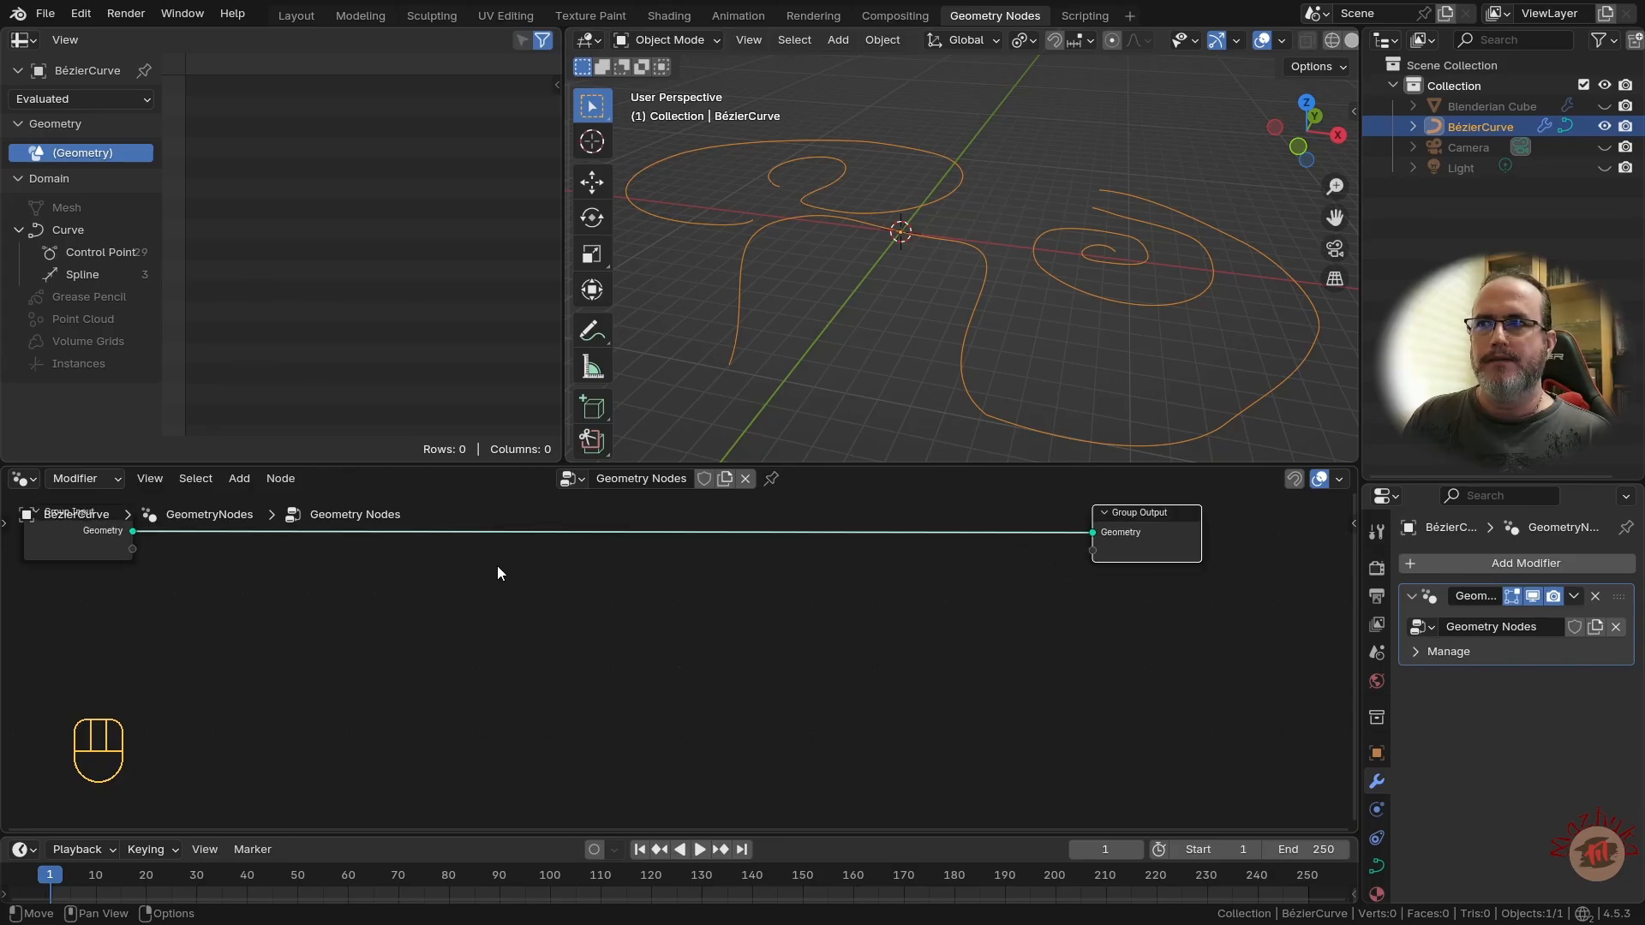
pyautogui.moveTo(497, 566); pyautogui.dragTo(604, 623, button='middle')
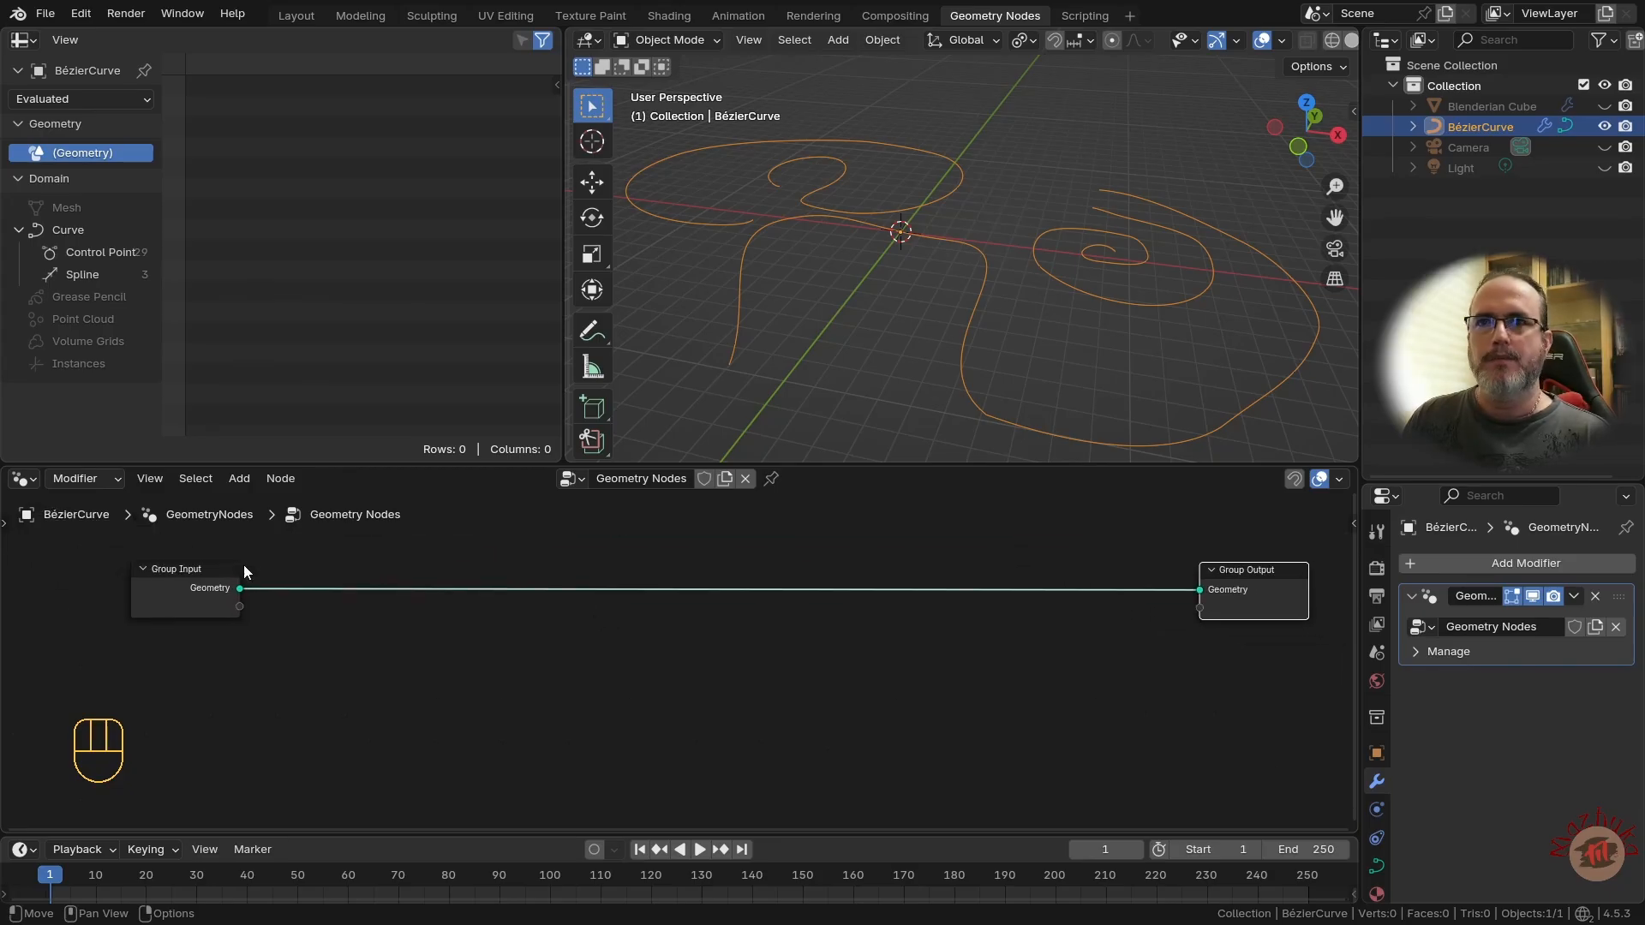
# - Add a Sample Curve node between Group Input and Group Output, placed just below their link
pyautogui.click(238, 479)
pyautogui.click(288, 598)
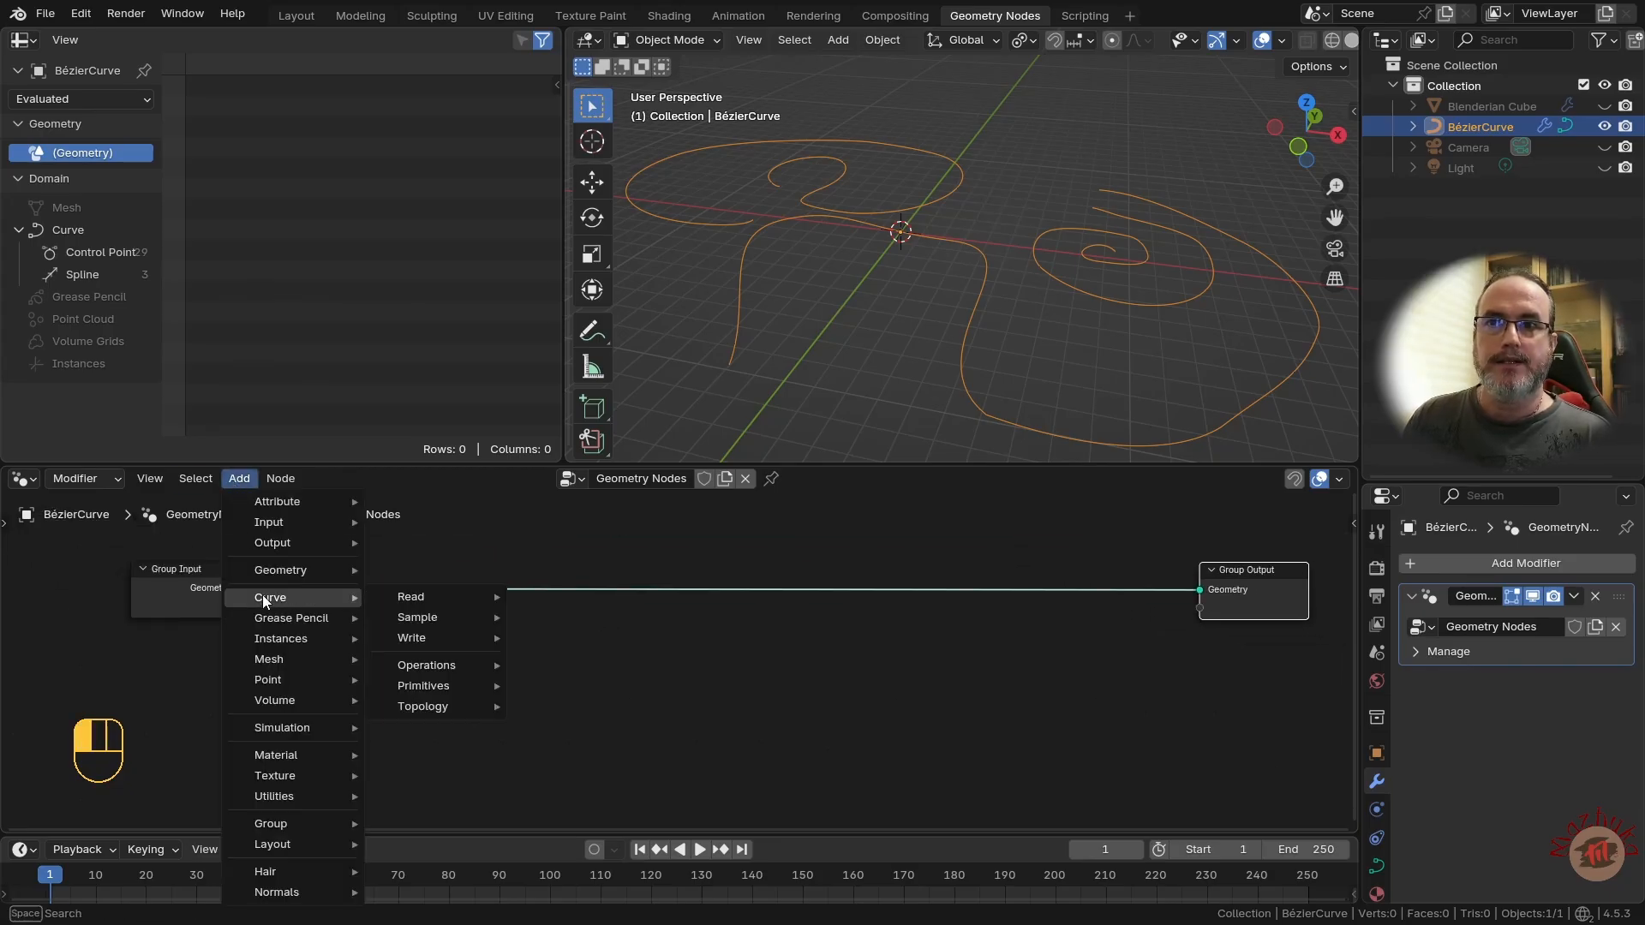
pyautogui.moveTo(452, 618)
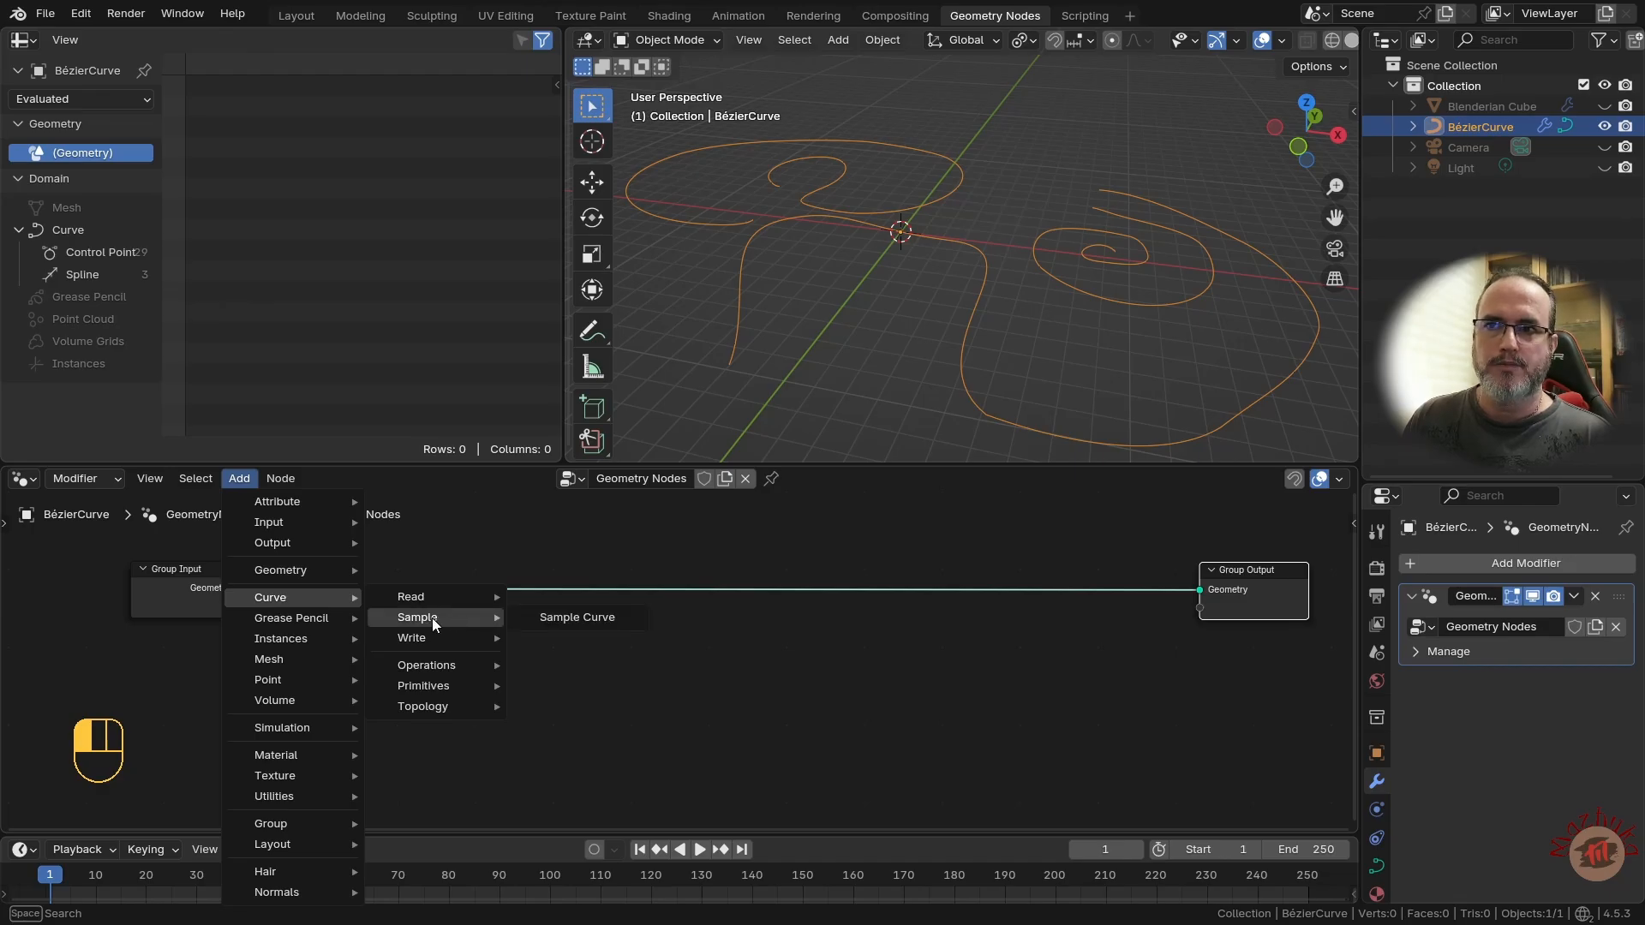
pyautogui.click(595, 622)
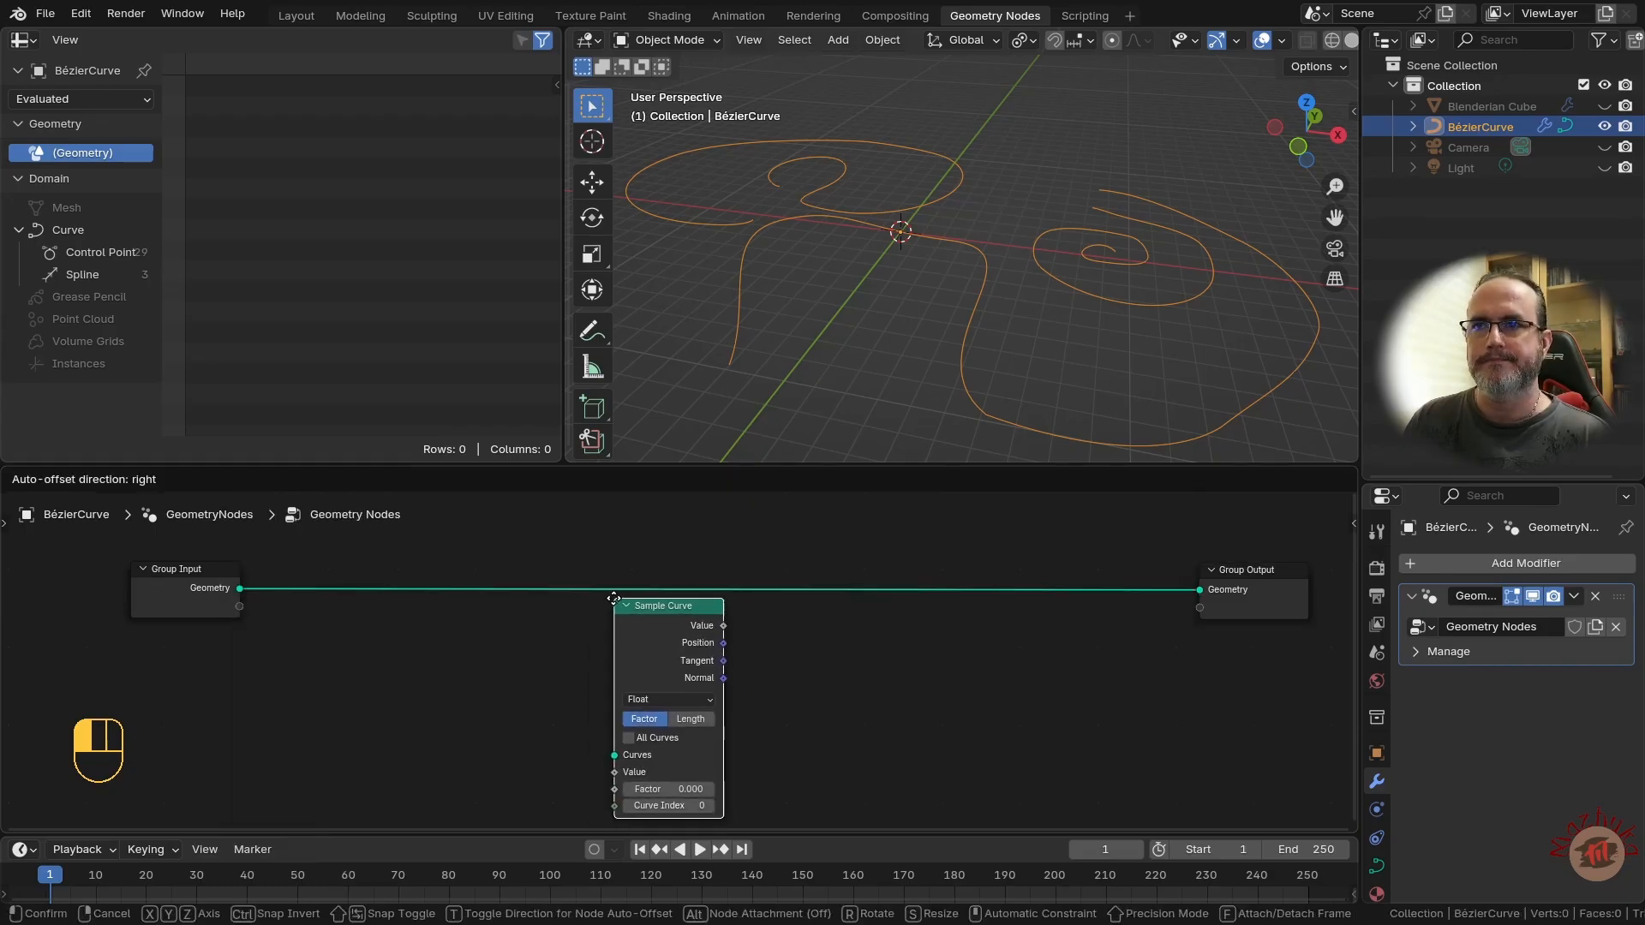
pyautogui.click(614, 599)
# - Compare the Sample Curve node's Length and Factor modes, leaving it on Factor
pyautogui.moveTo(834, 728); pyautogui.dragTo(789, 673, button='middle')
pyautogui.scroll(2, 772, 656)
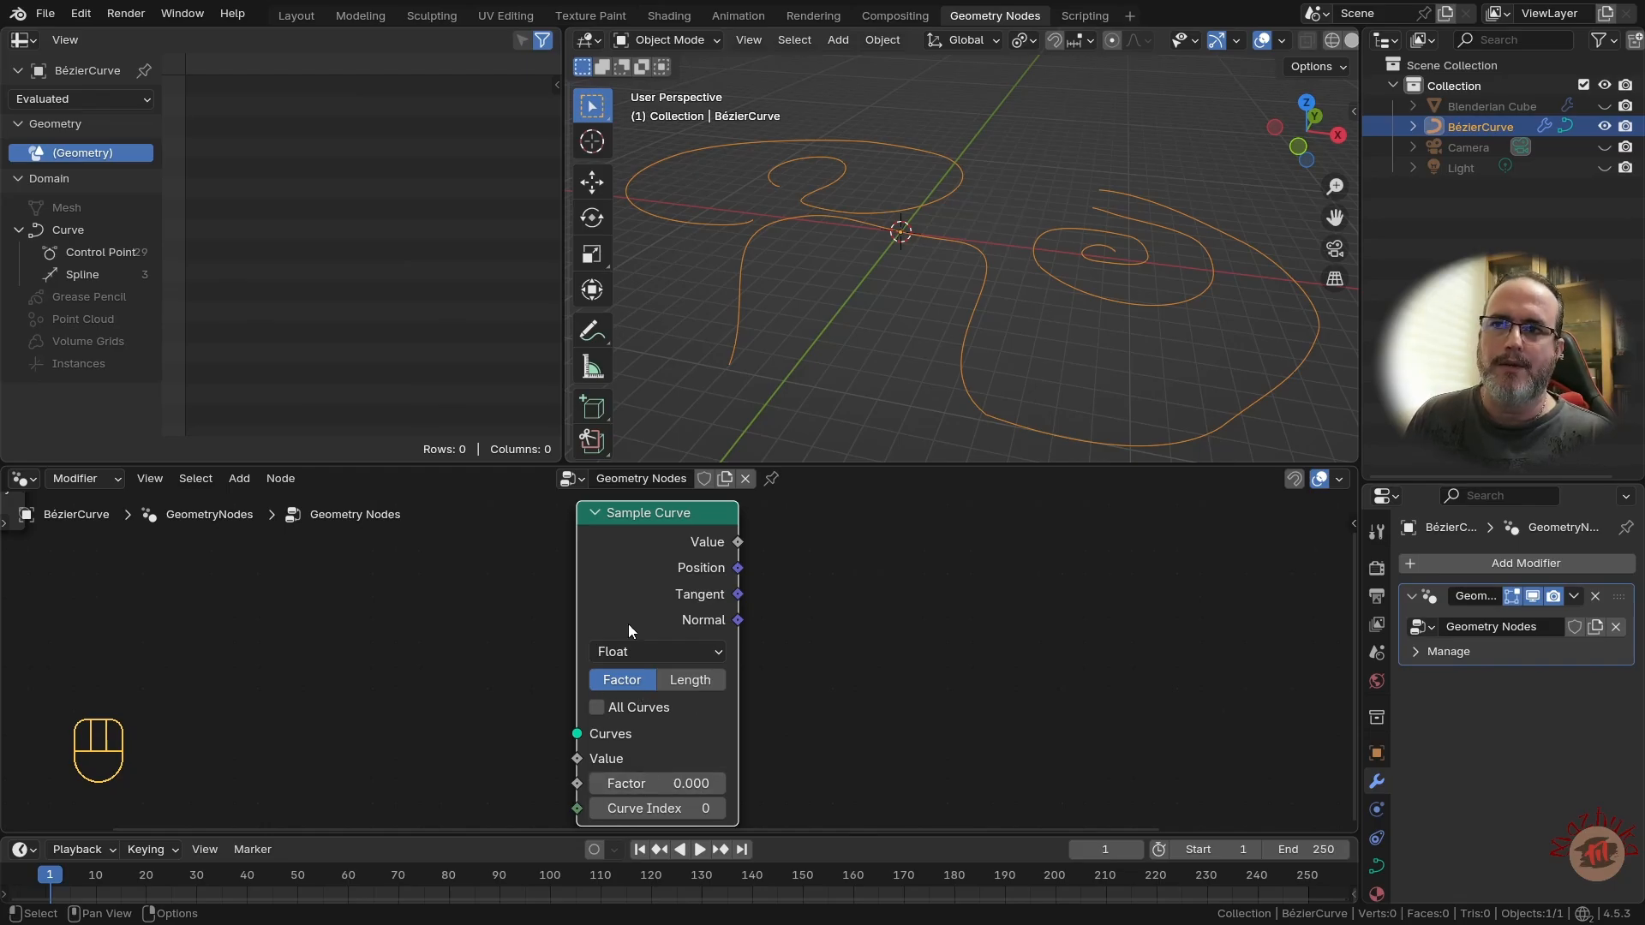
pyautogui.click(691, 681)
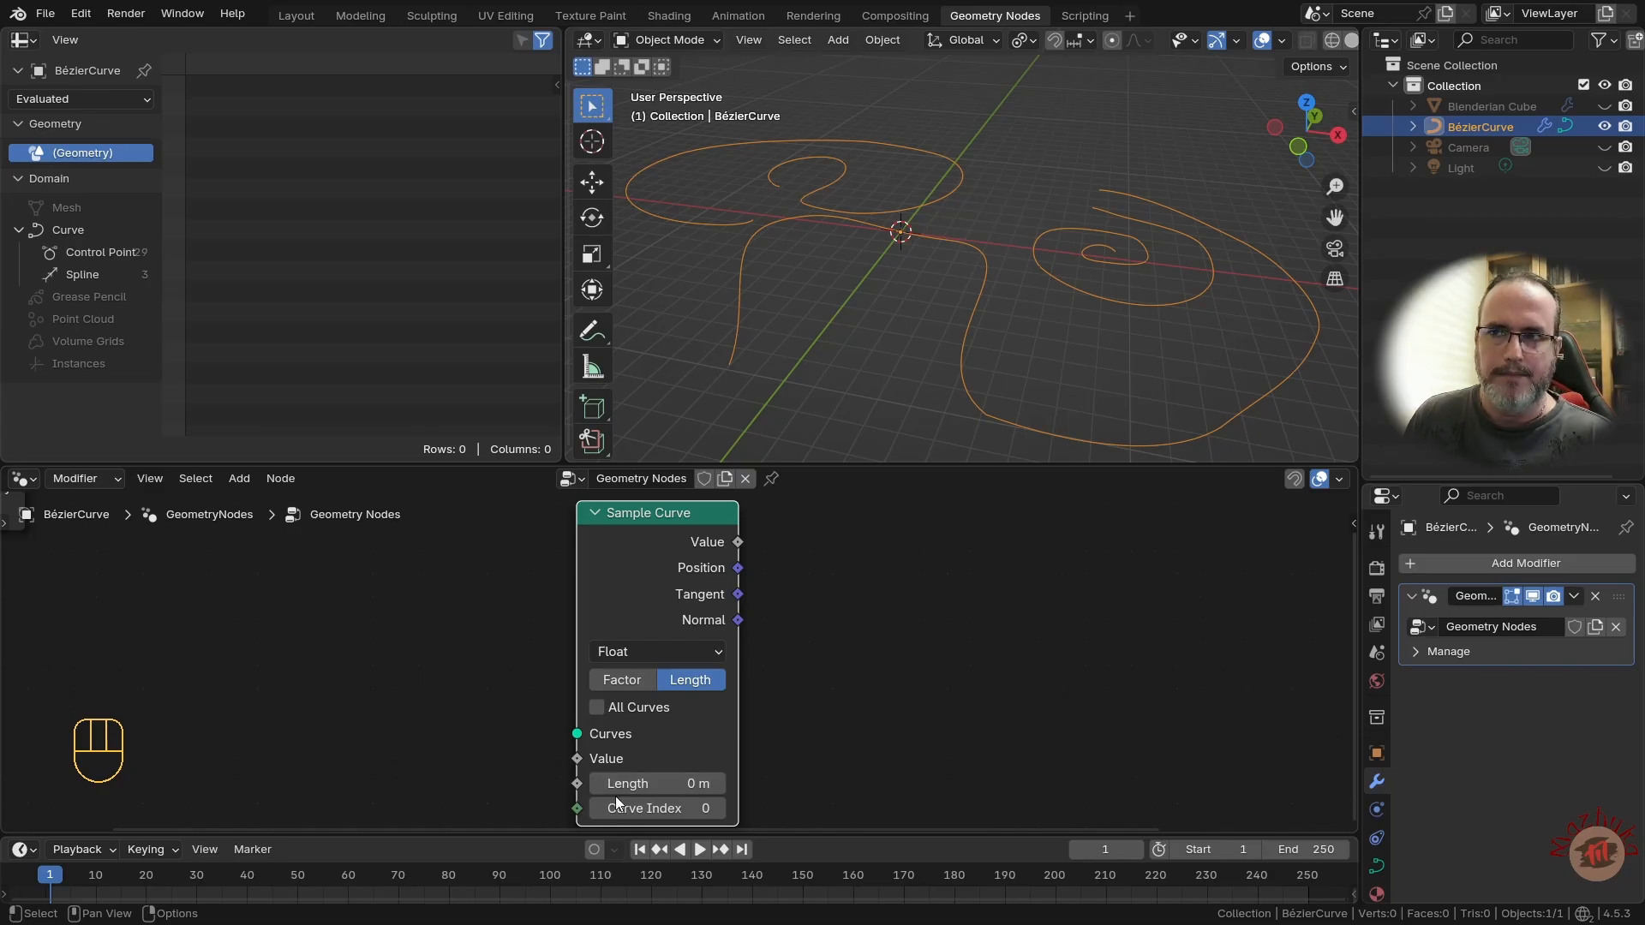
pyautogui.click(622, 680)
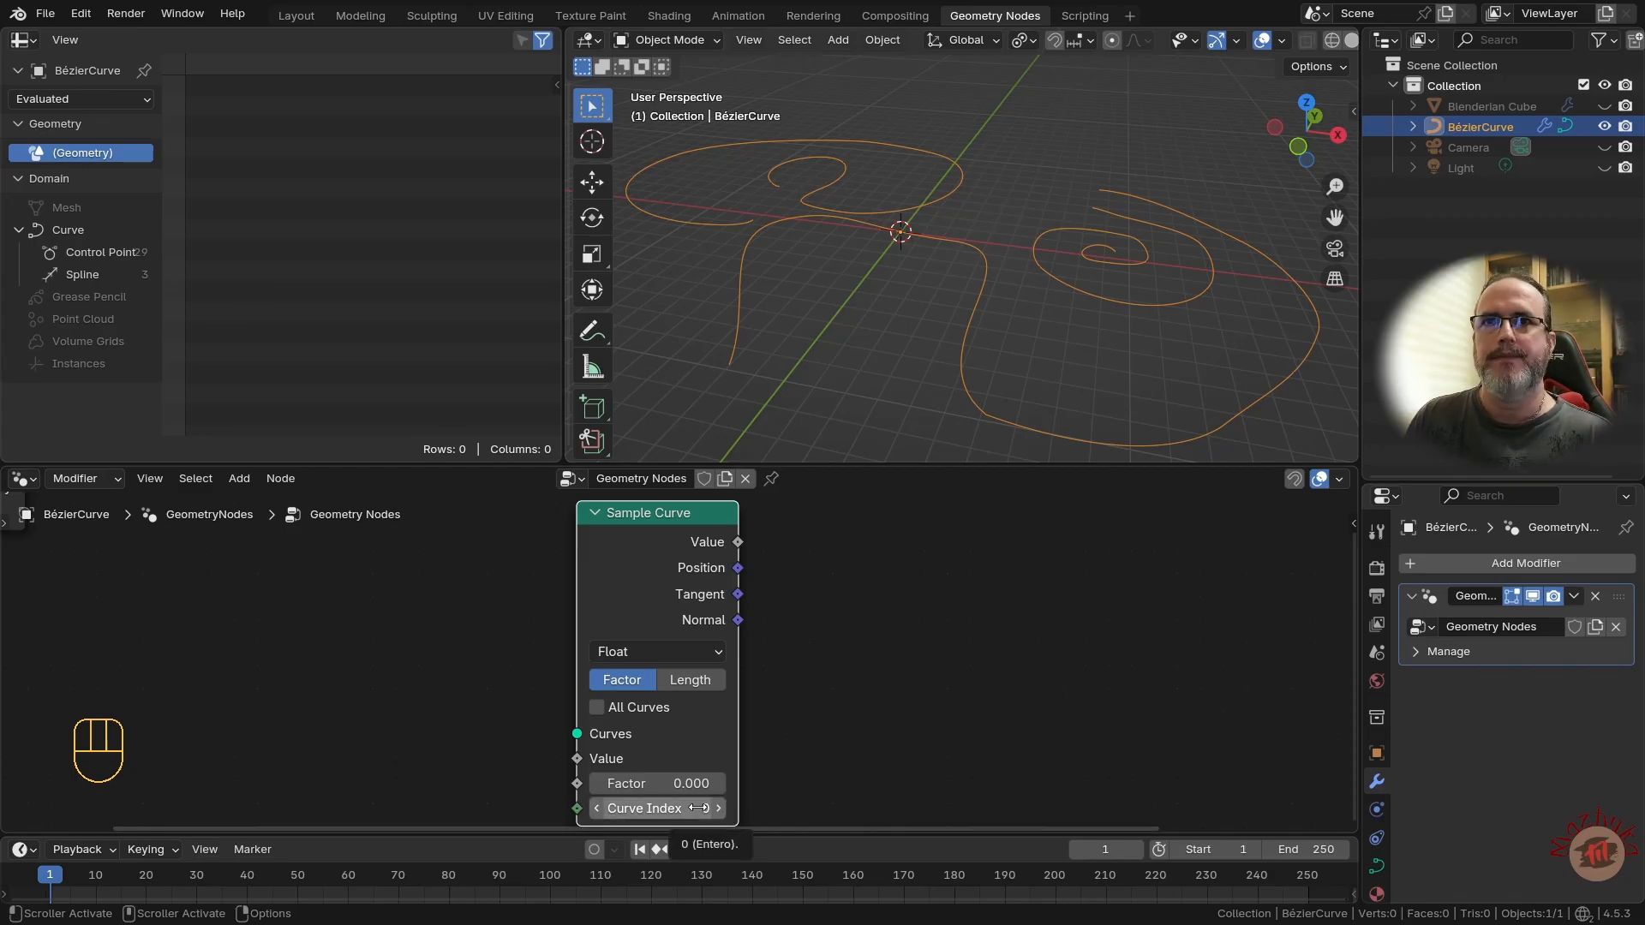
# - Examine the curve's Spline data in the spreadsheet and the data types offered by the Sample Curve node
pyautogui.click(79, 278)
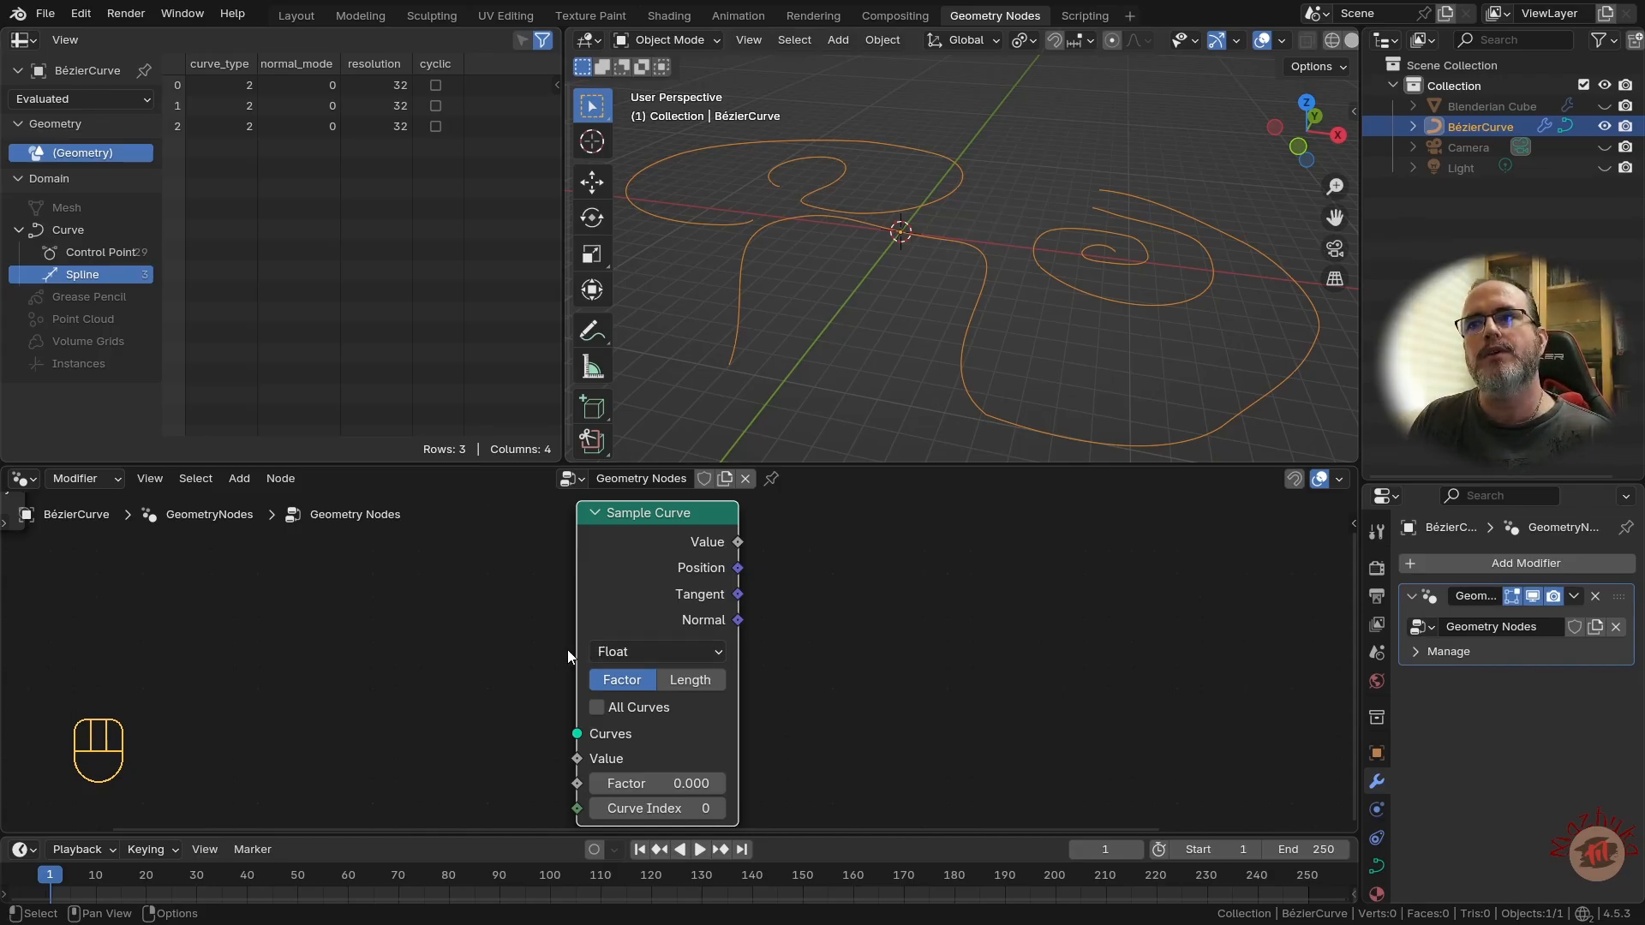
pyautogui.click(720, 656)
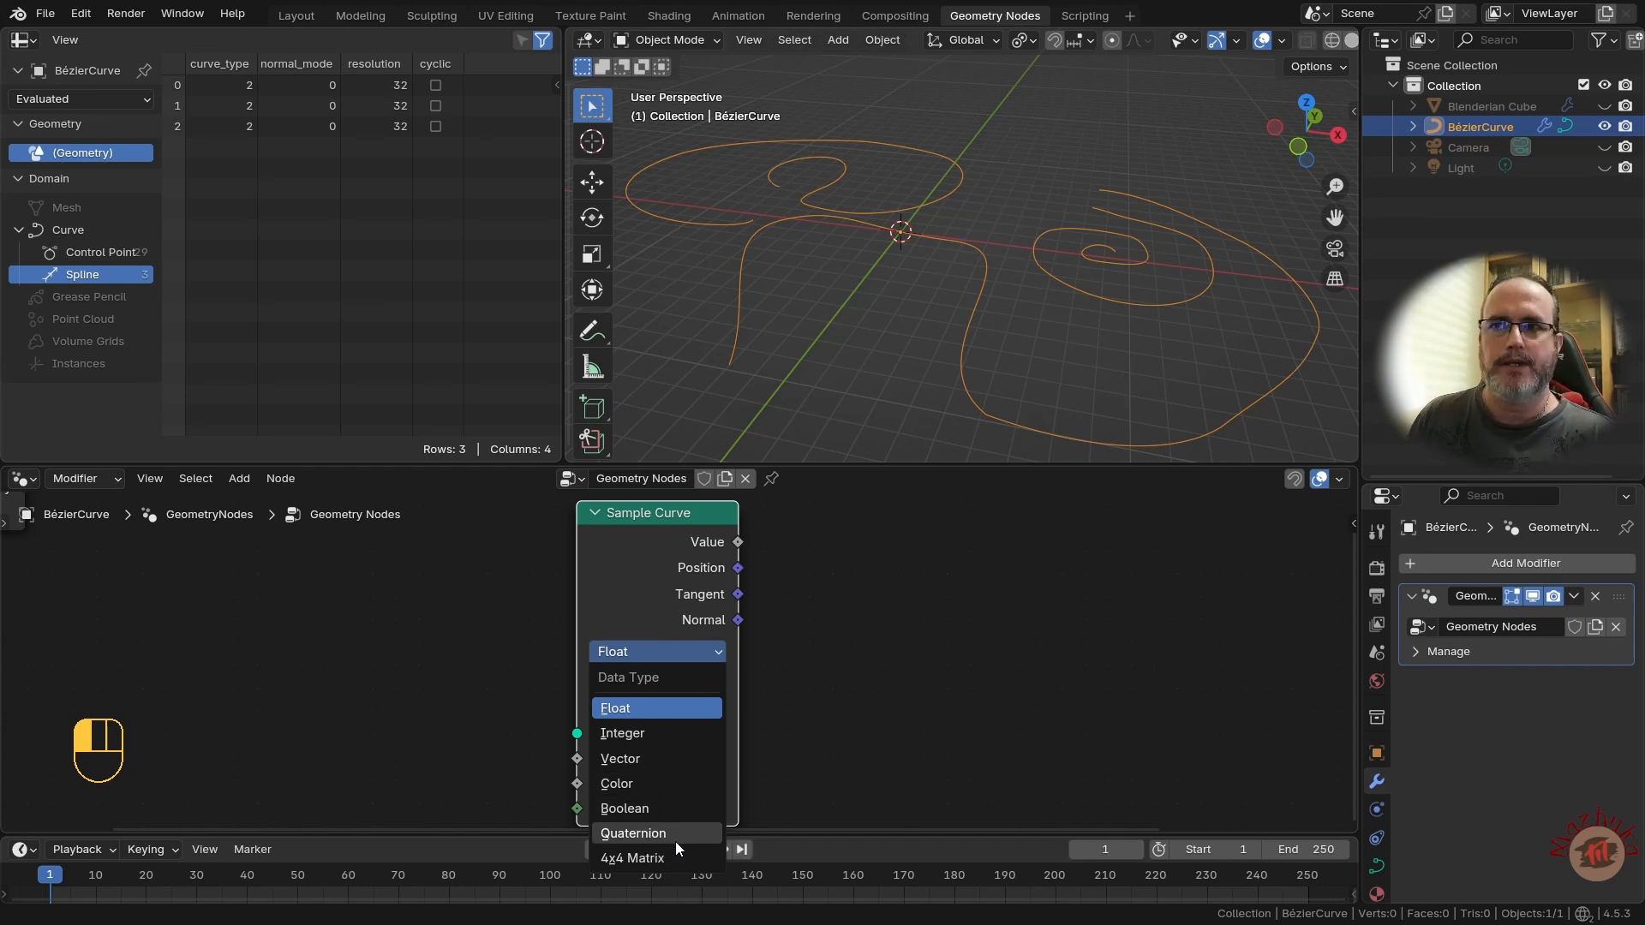
pyautogui.click(625, 651)
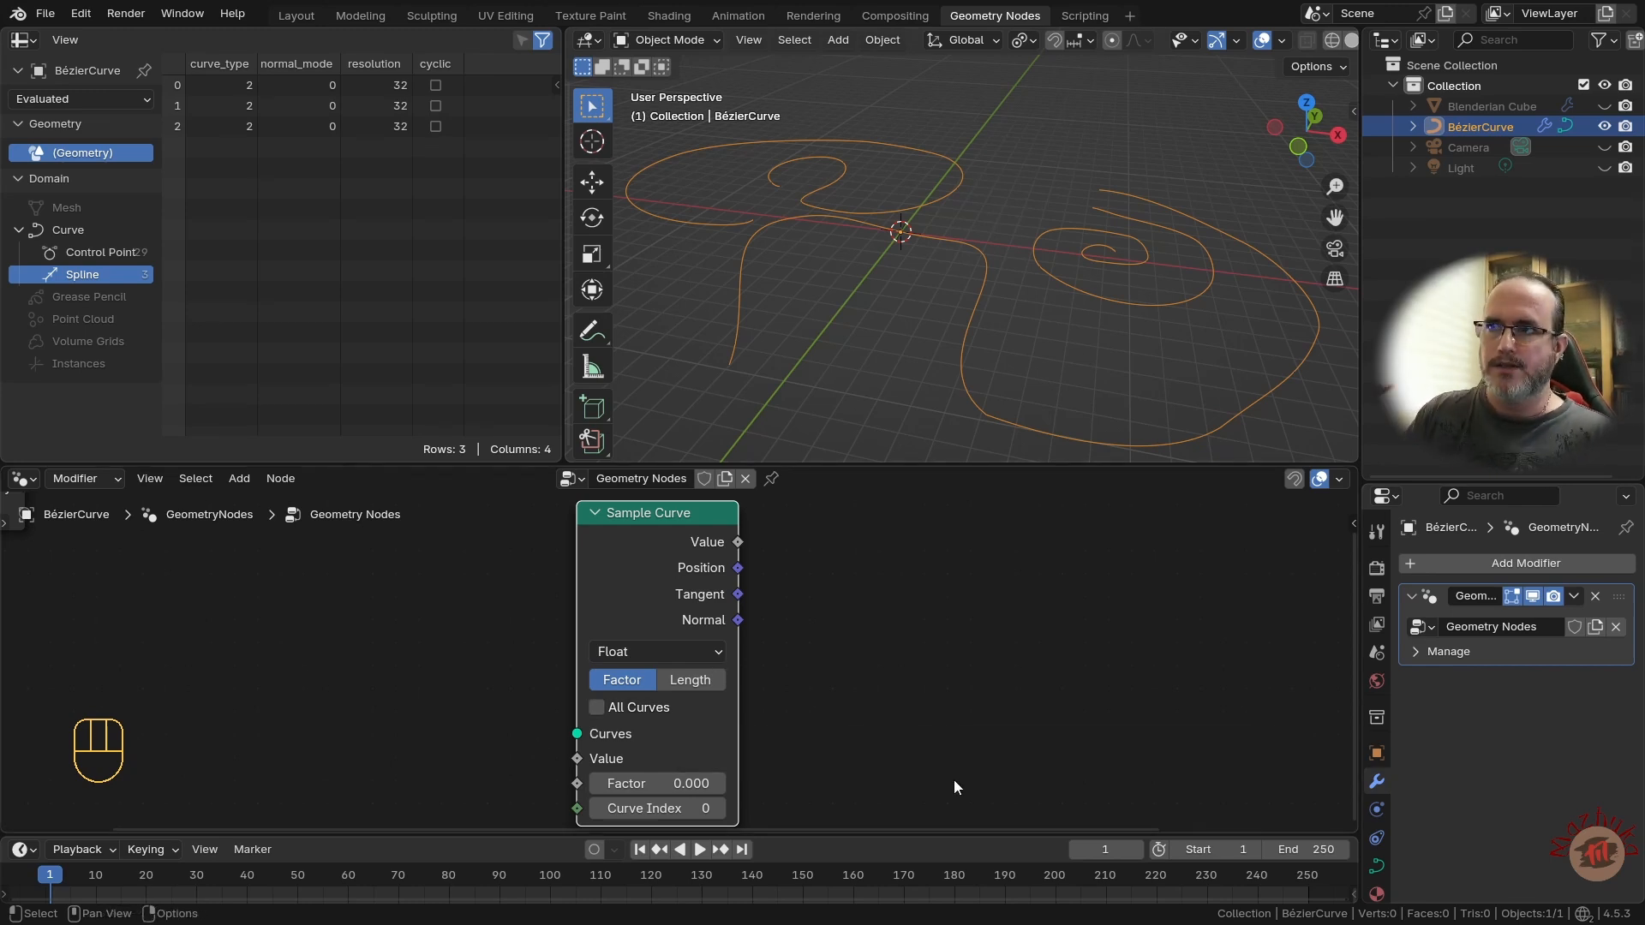
pyautogui.hscroll(3, 549, 678)
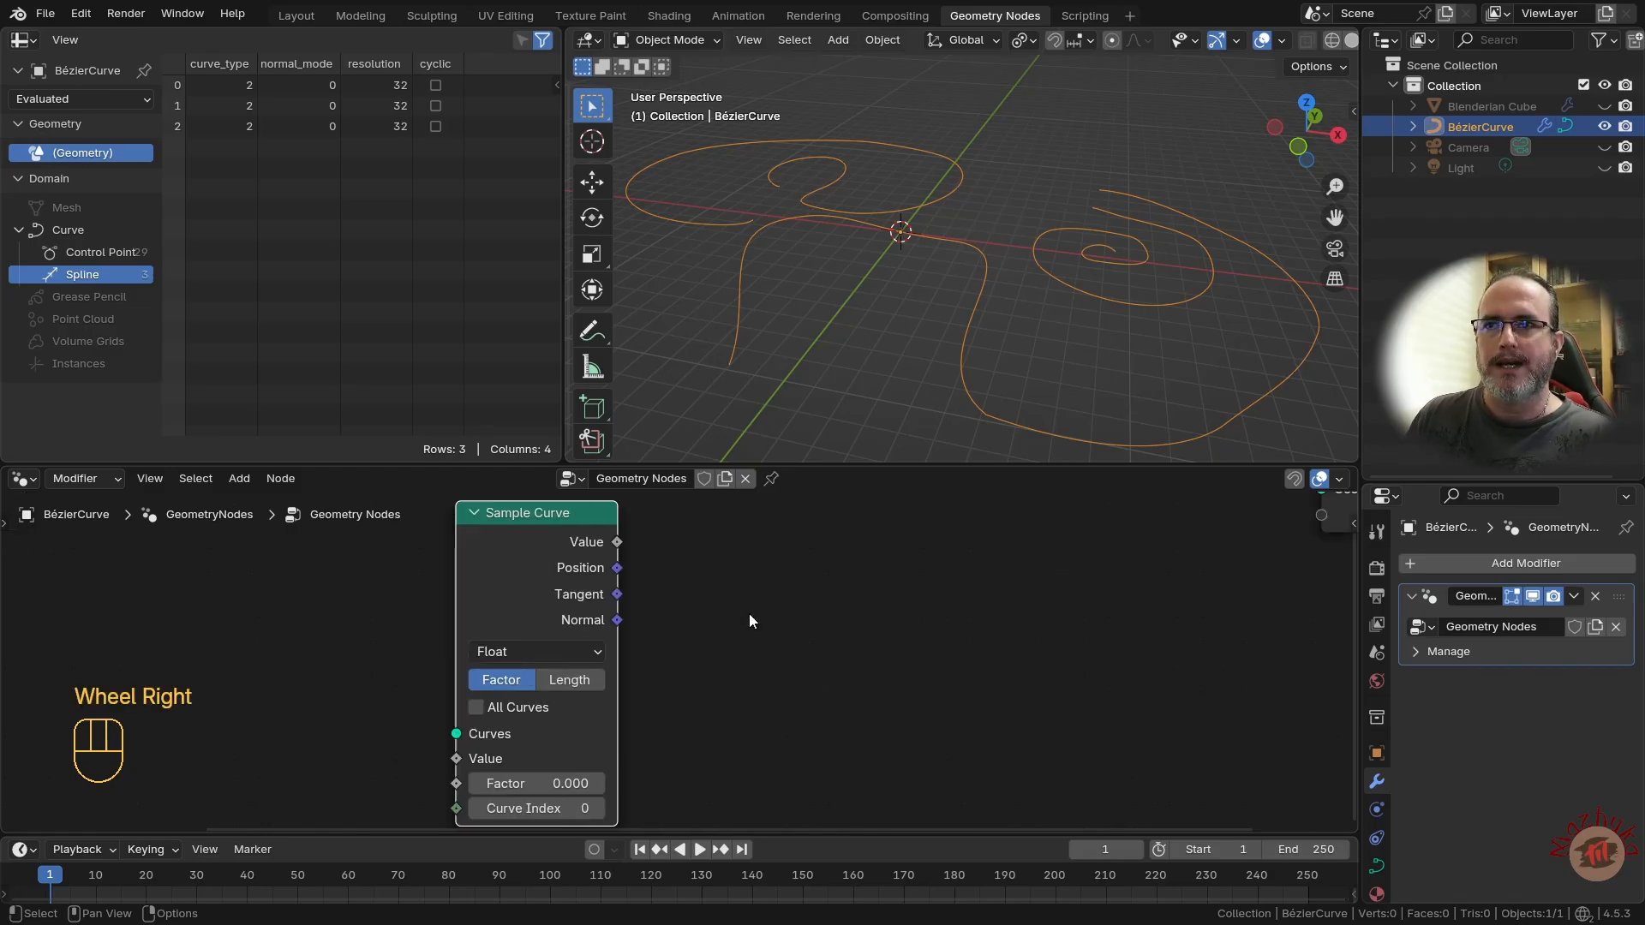
pyautogui.hscroll(3, 749, 614)
pyautogui.hscroll(-4, 750, 617)
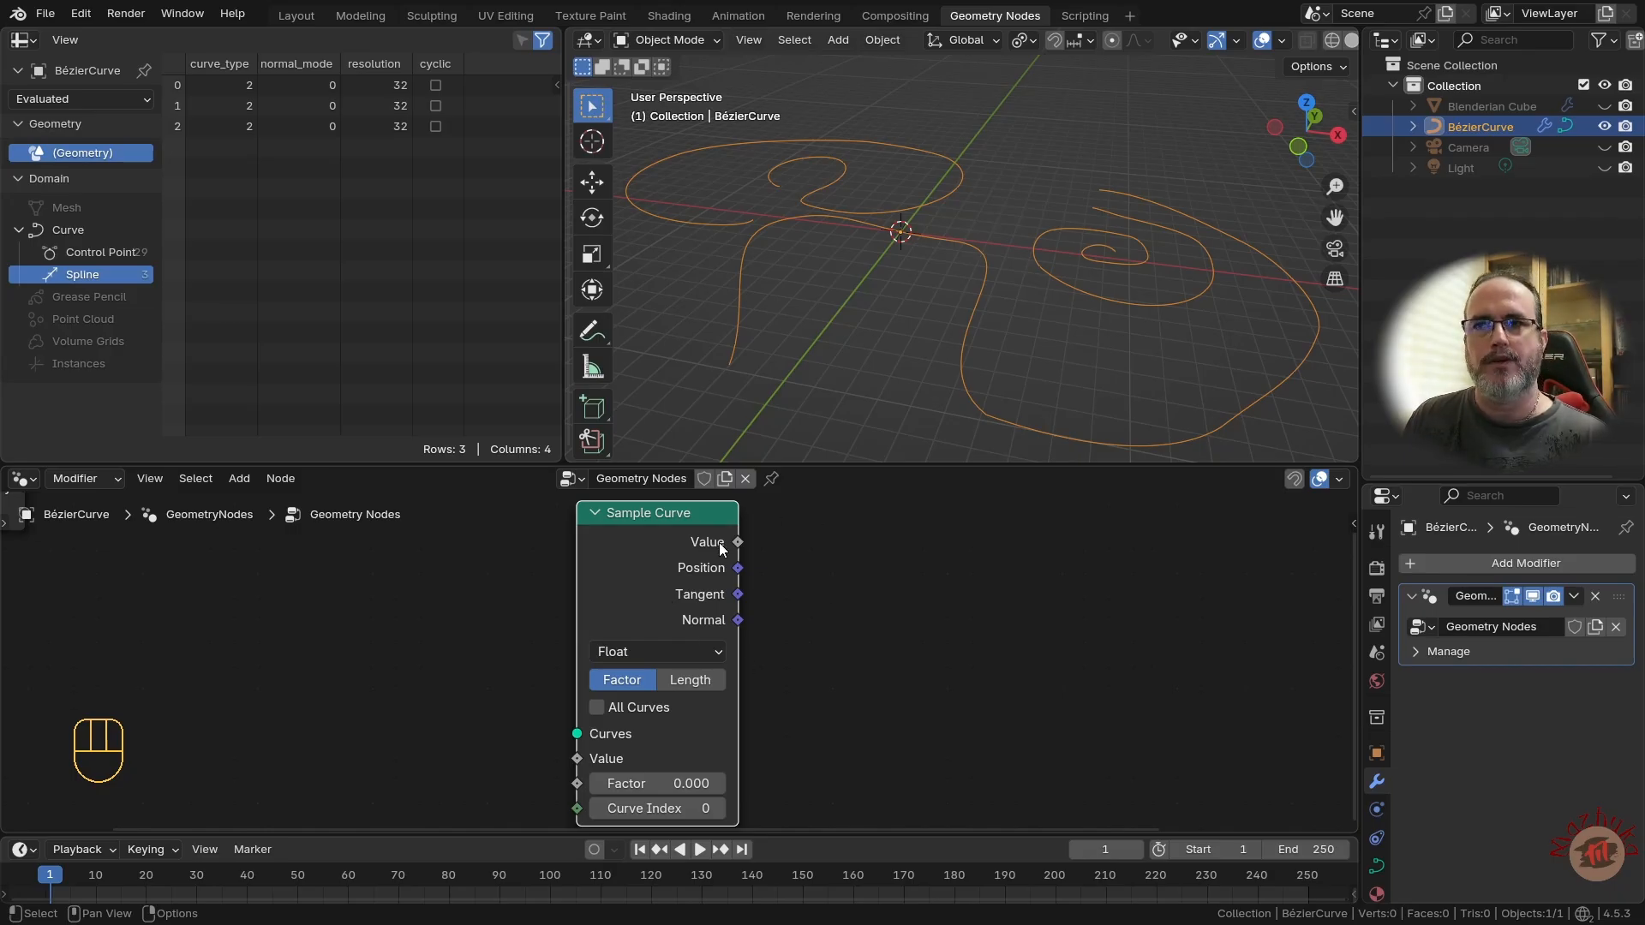
pyautogui.moveTo(728, 548)
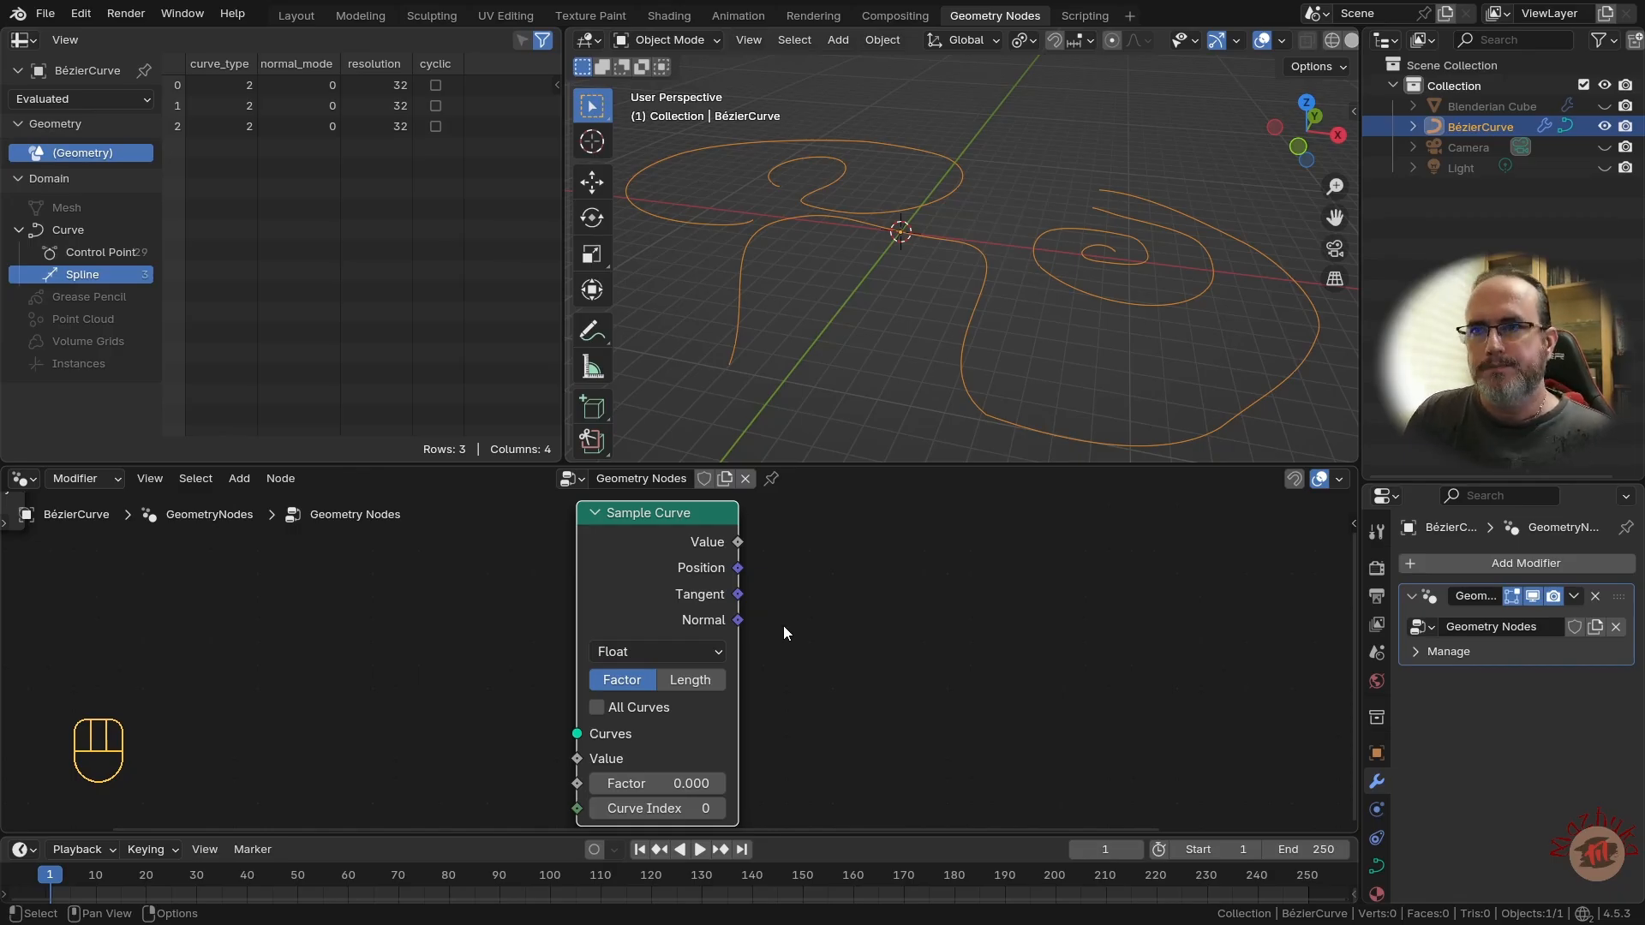
# - Move the Sample Curve node closer to Group Input and link the Group Input Geometry to its Curves input
pyautogui.scroll(-3, 784, 629)
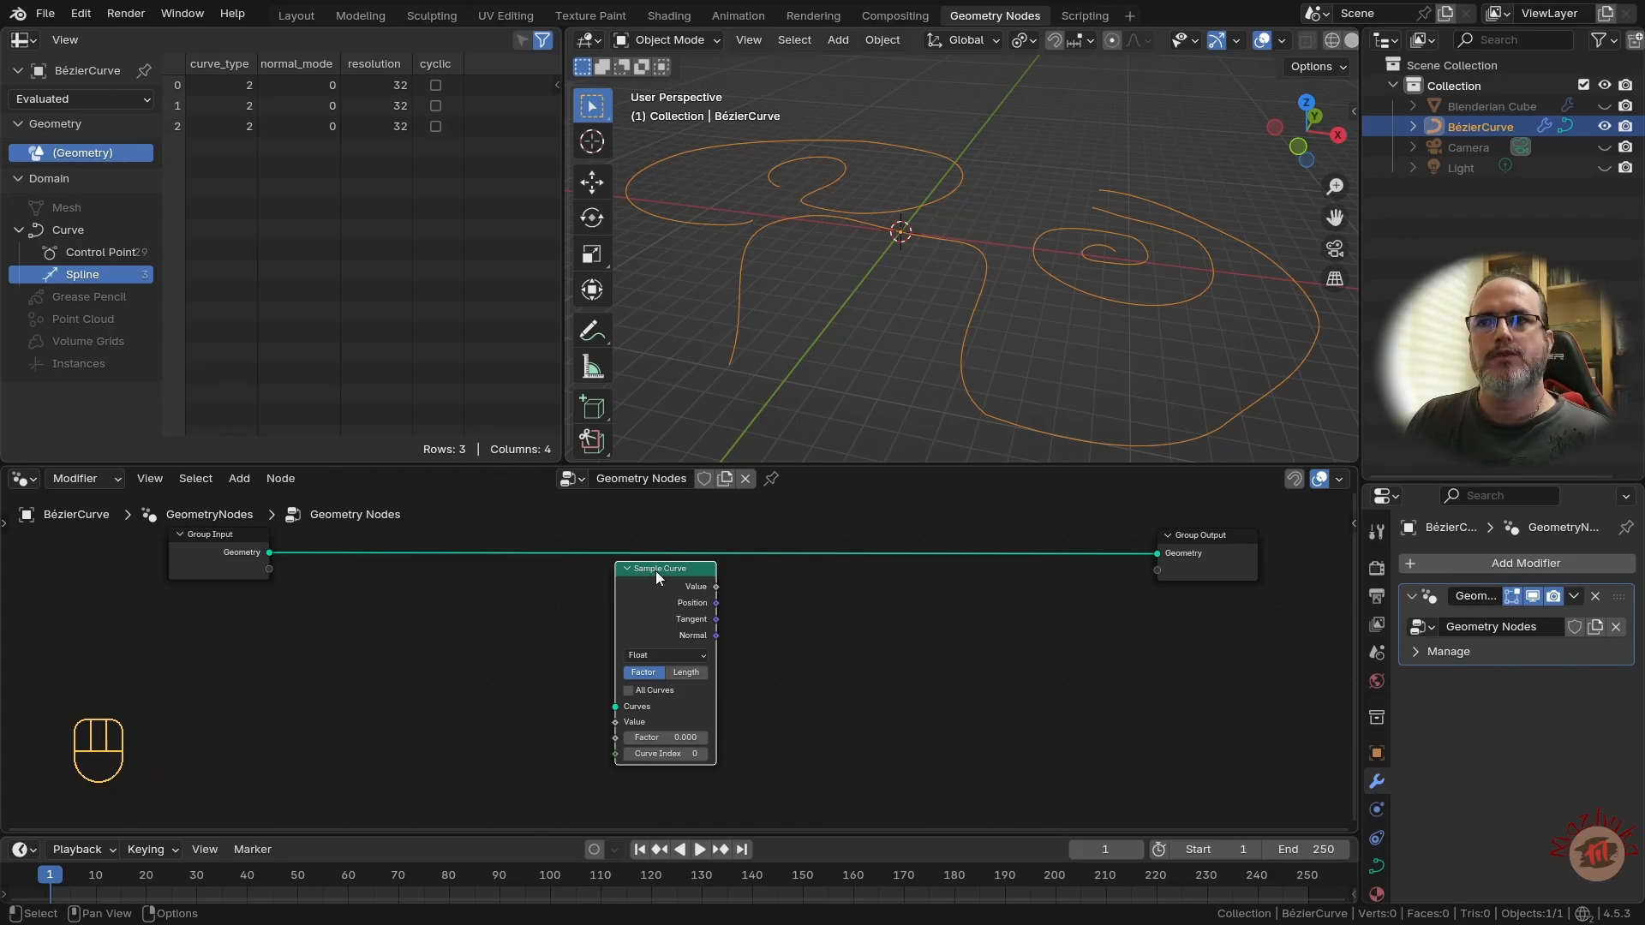
pyautogui.moveTo(656, 571); pyautogui.dragTo(437, 614)
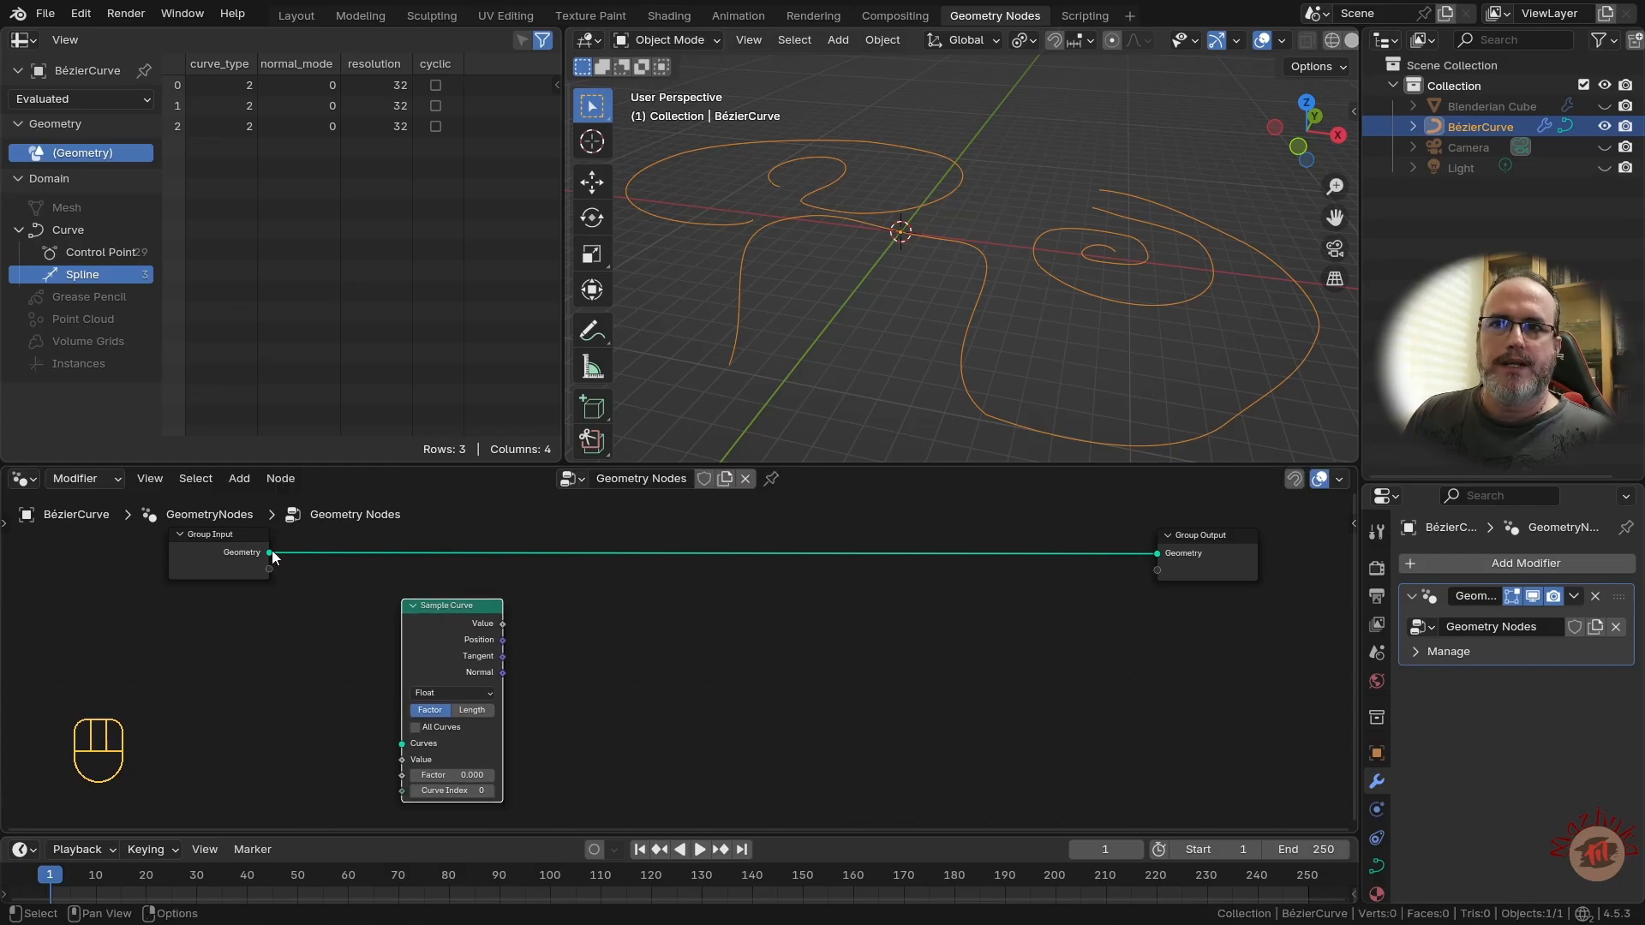
pyautogui.moveTo(269, 551); pyautogui.dragTo(401, 743)
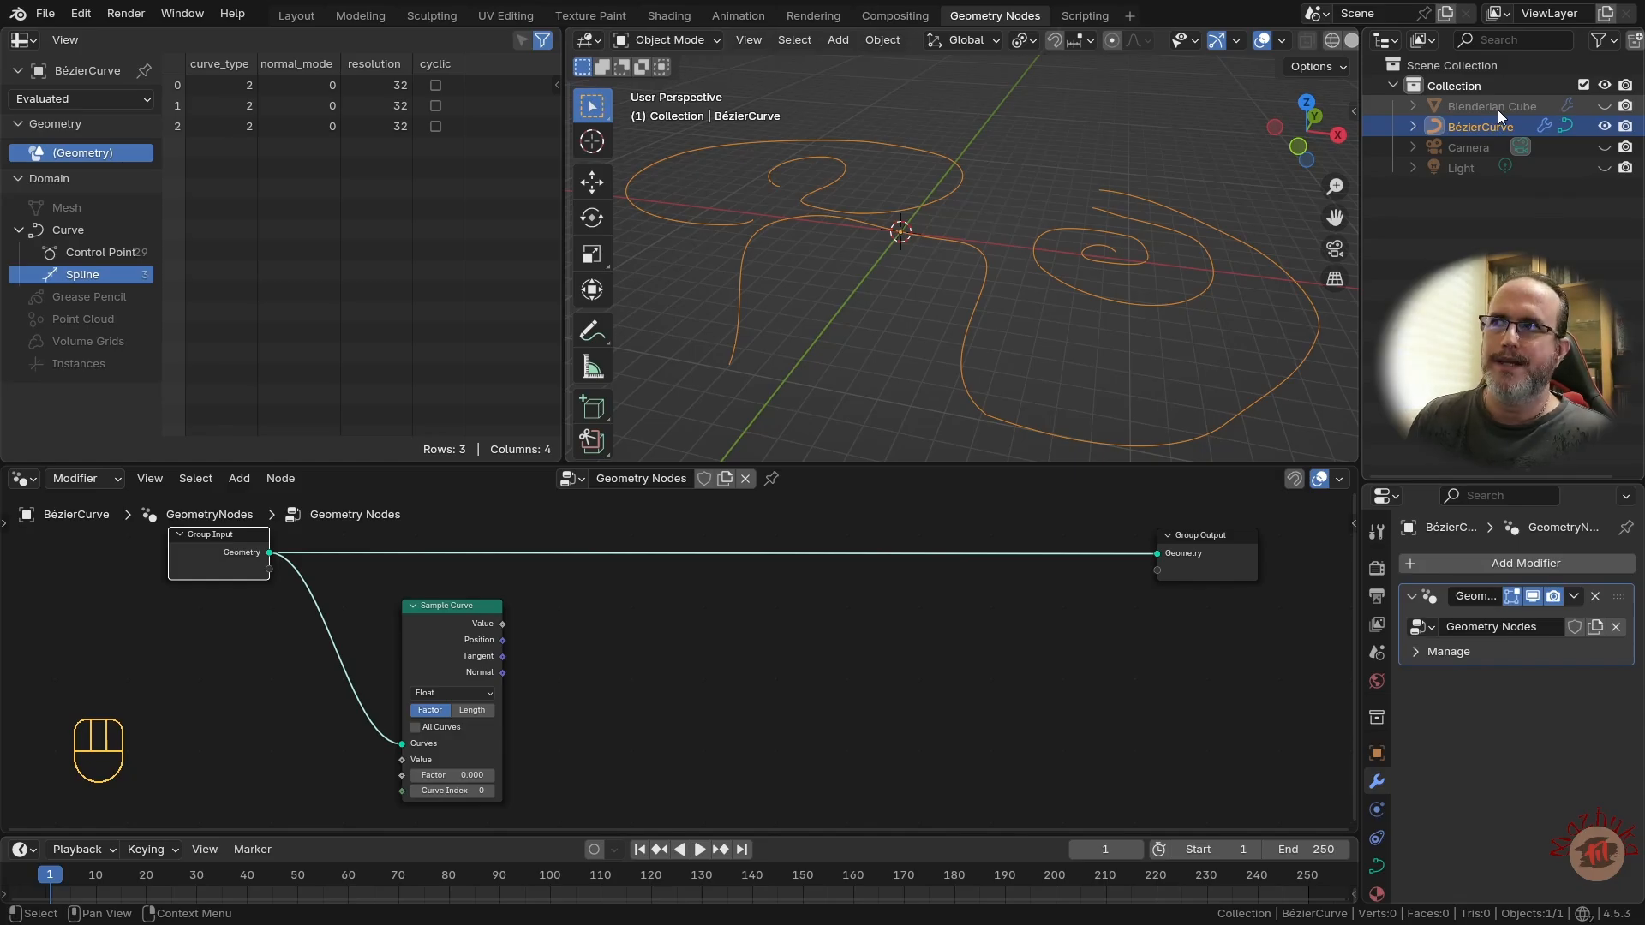
# - Bring the Blenderian Cube into the node tree as an Object Info node and place it beneath Sample Curve
pyautogui.moveTo(1498, 109); pyautogui.dragTo(574, 645)
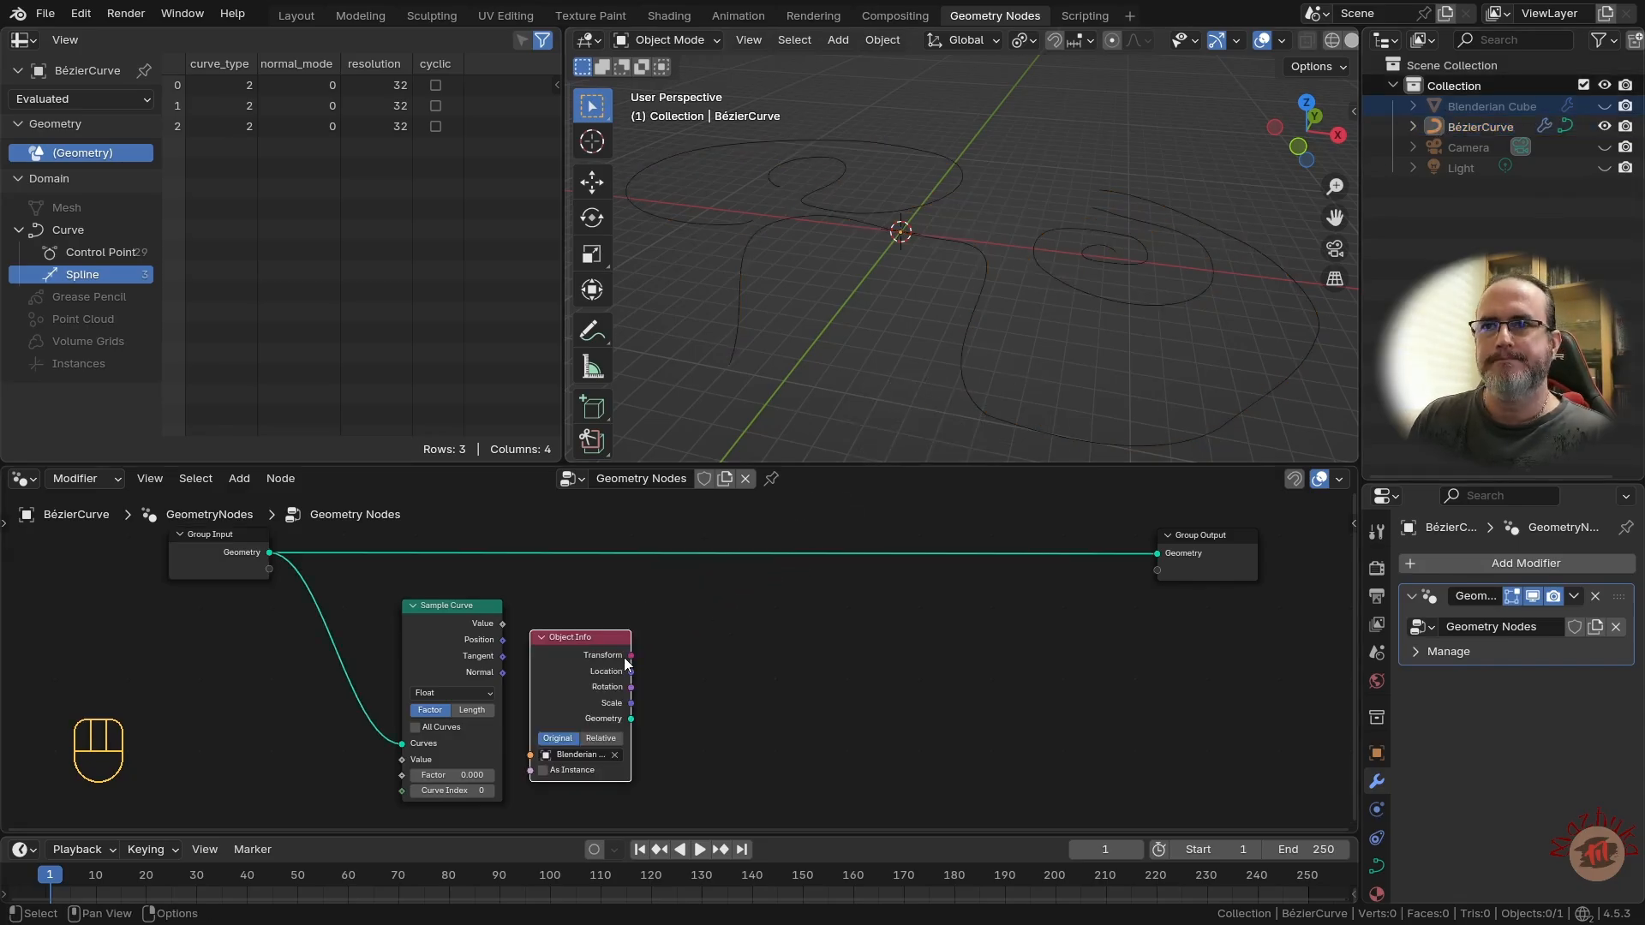
pyautogui.moveTo(723, 753); pyautogui.dragTo(797, 631, button='middle')
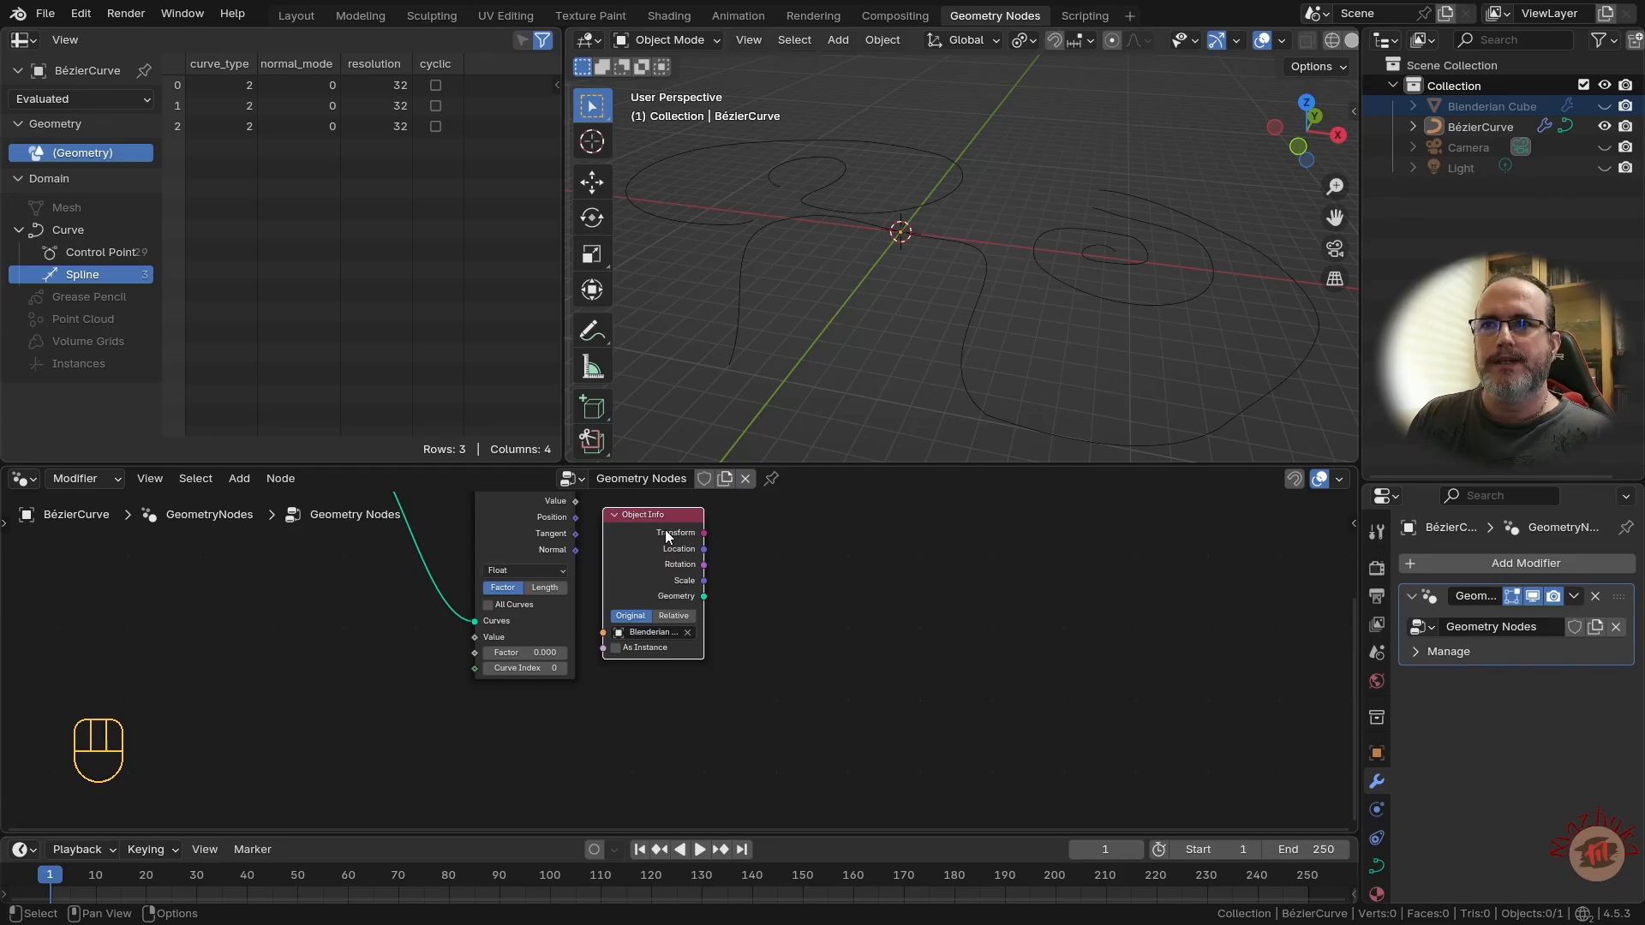
pyautogui.moveTo(664, 529); pyautogui.dragTo(531, 713)
pyautogui.moveTo(697, 667); pyautogui.dragTo(635, 717, button='middle')
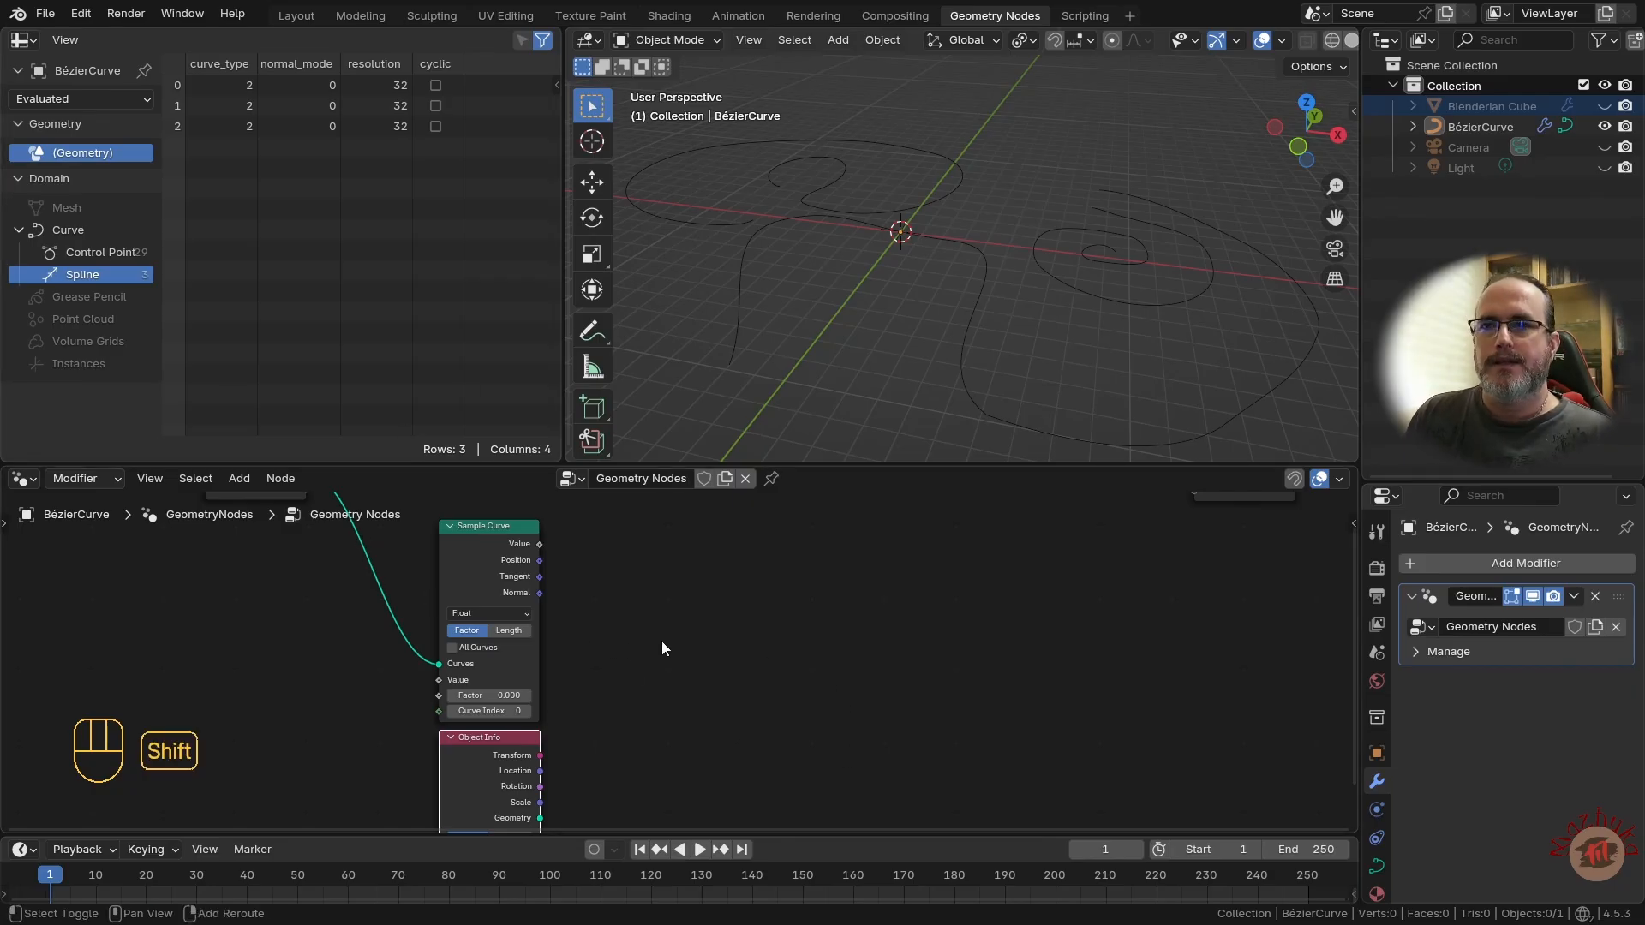
# - Add a Transform Geometry node beside Sample Curve and link the Object Info Geometry output to its Geometry input
pyautogui.hotkey('shift', 'a')
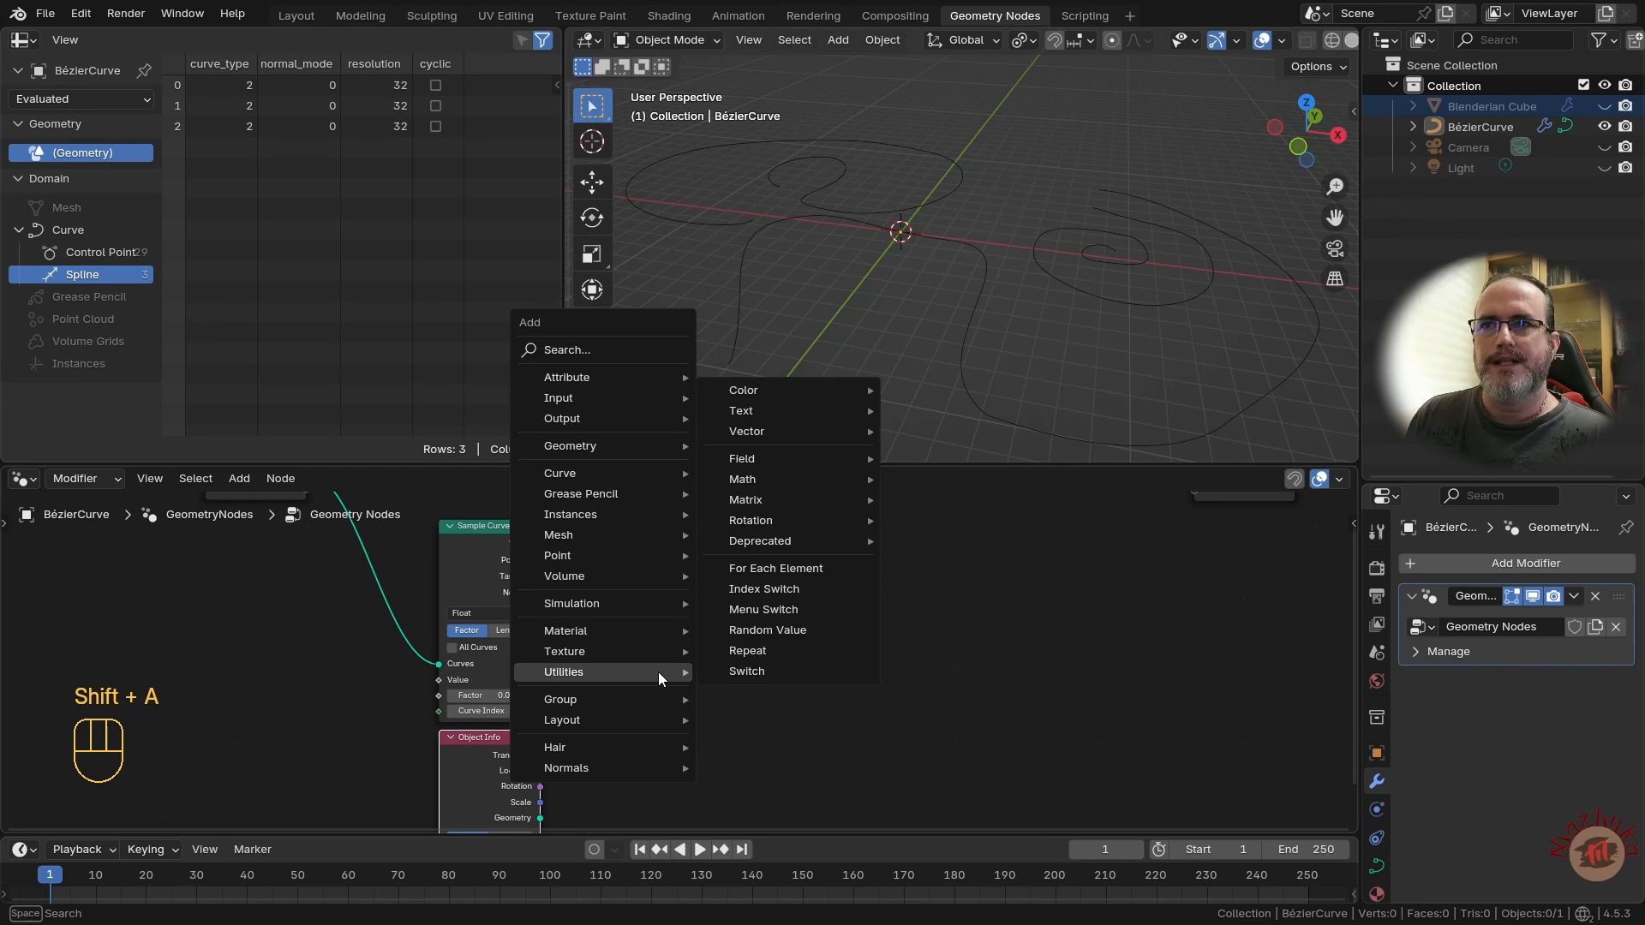
pyautogui.moveTo(603, 446)
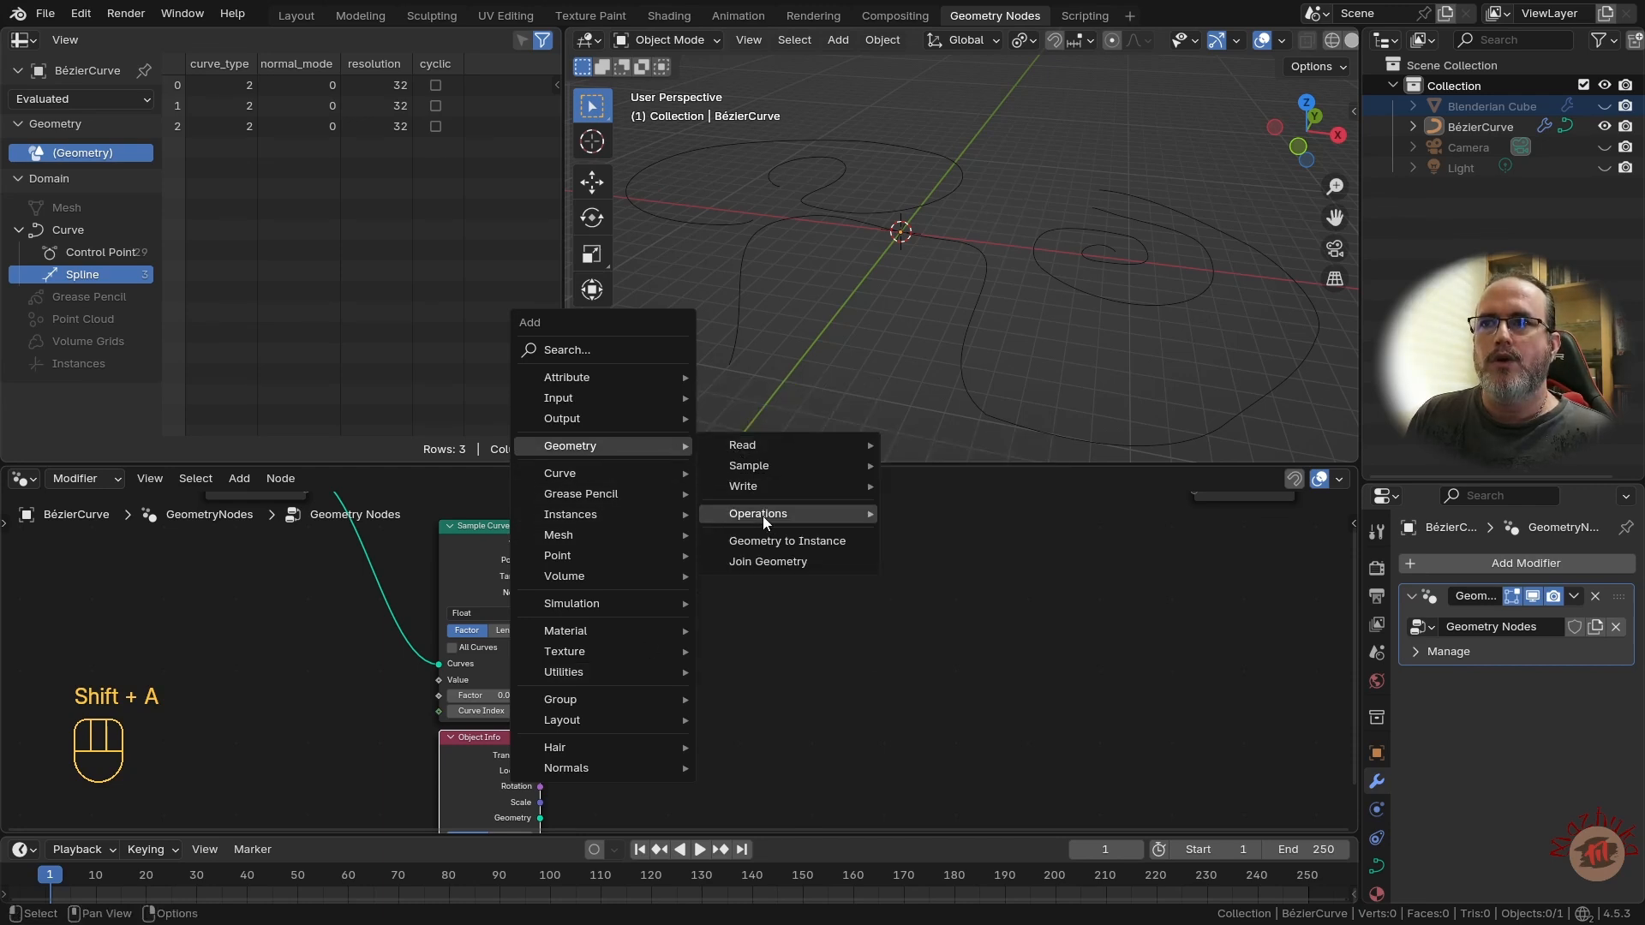
pyautogui.moveTo(763, 516)
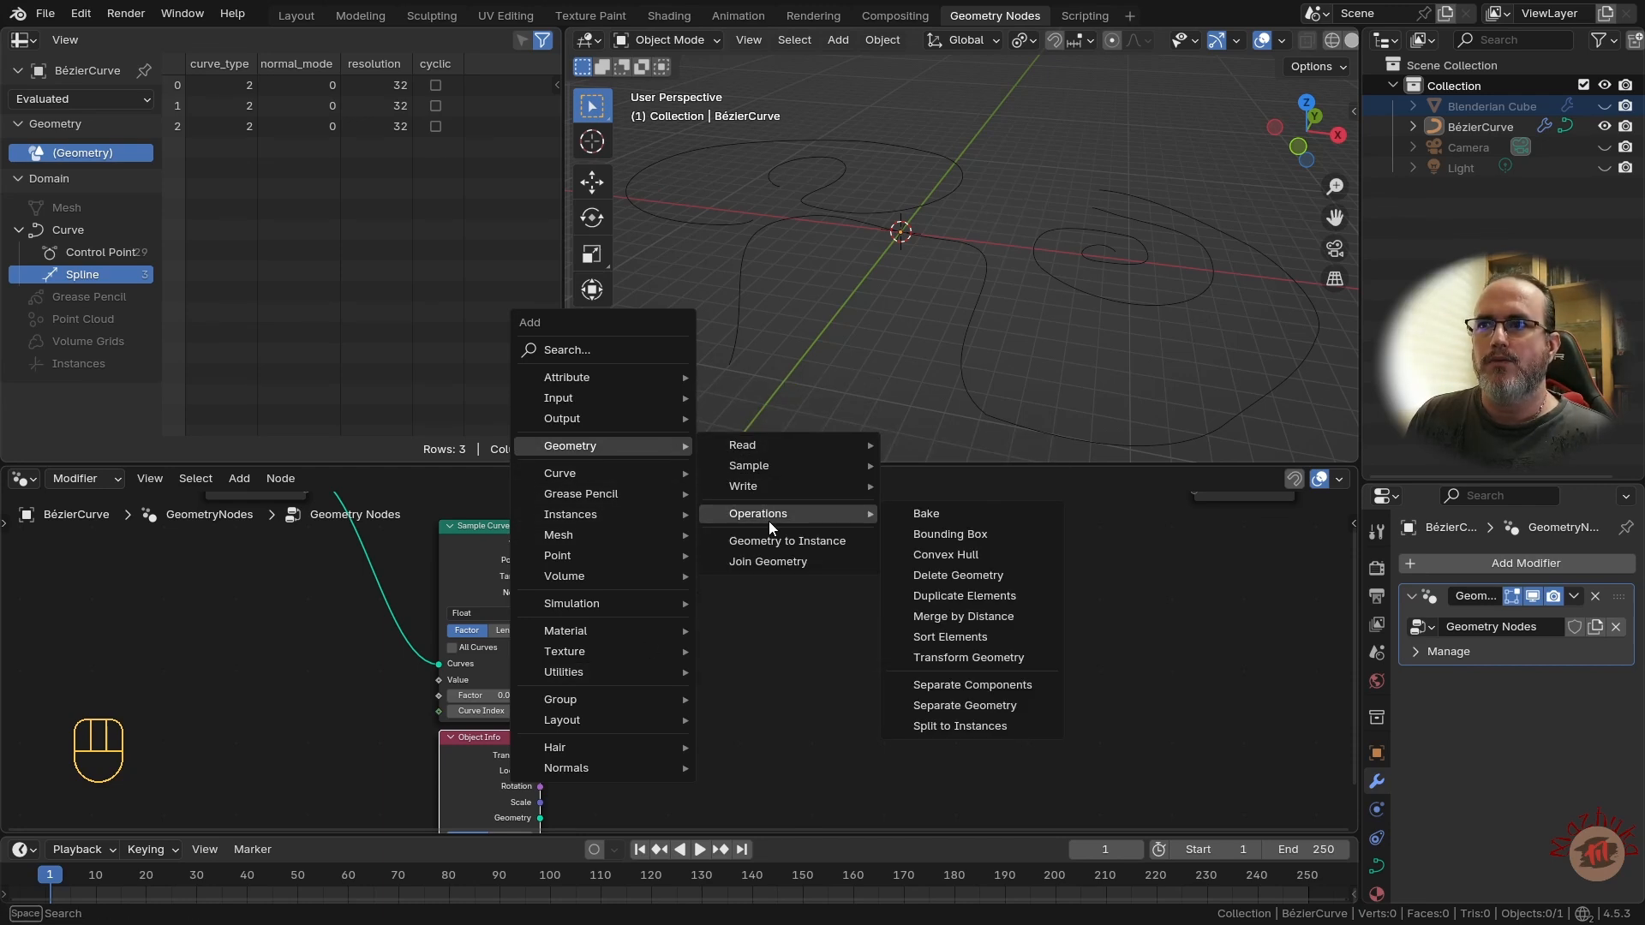
pyautogui.click(958, 658)
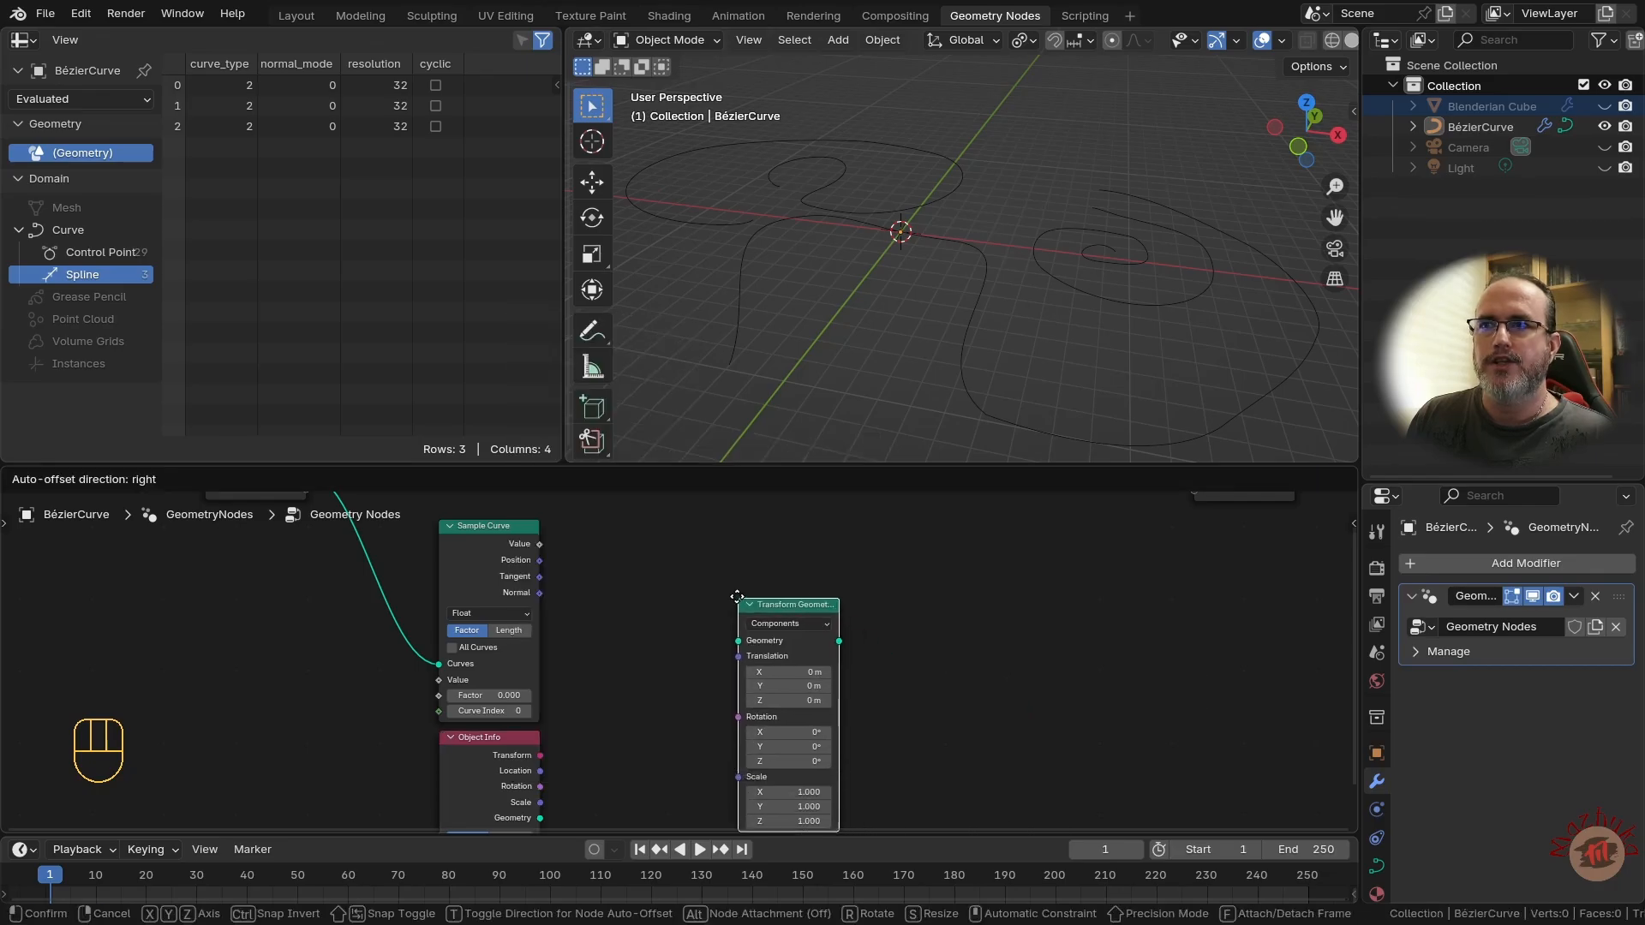
pyautogui.click(661, 554)
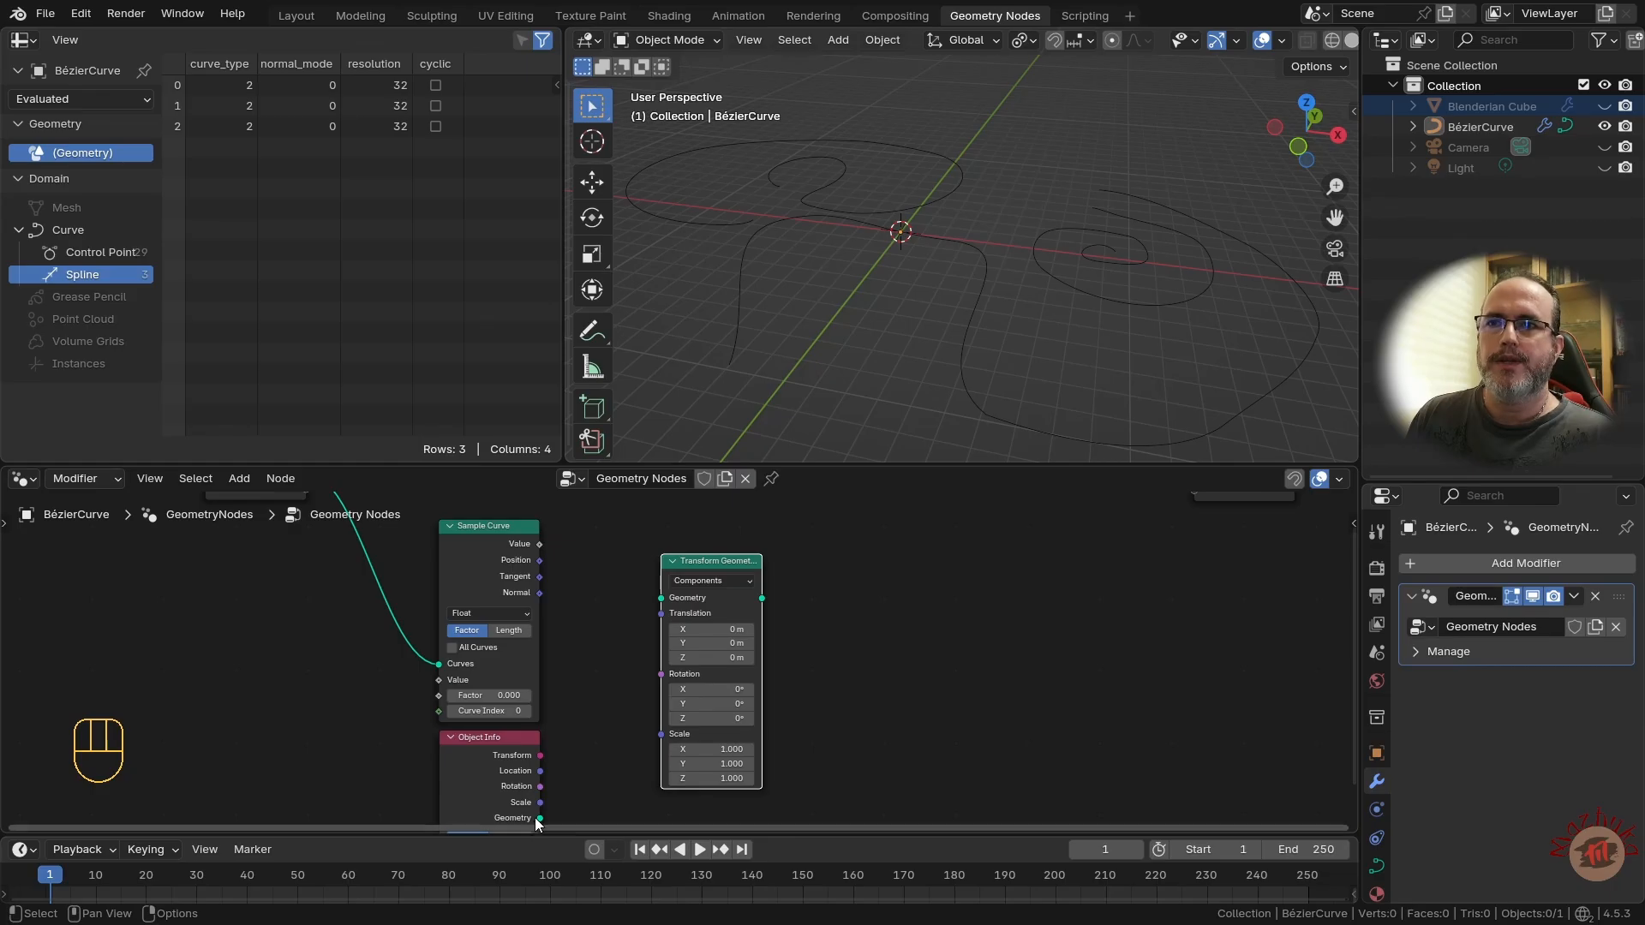
pyautogui.moveTo(540, 817); pyautogui.dragTo(661, 598)
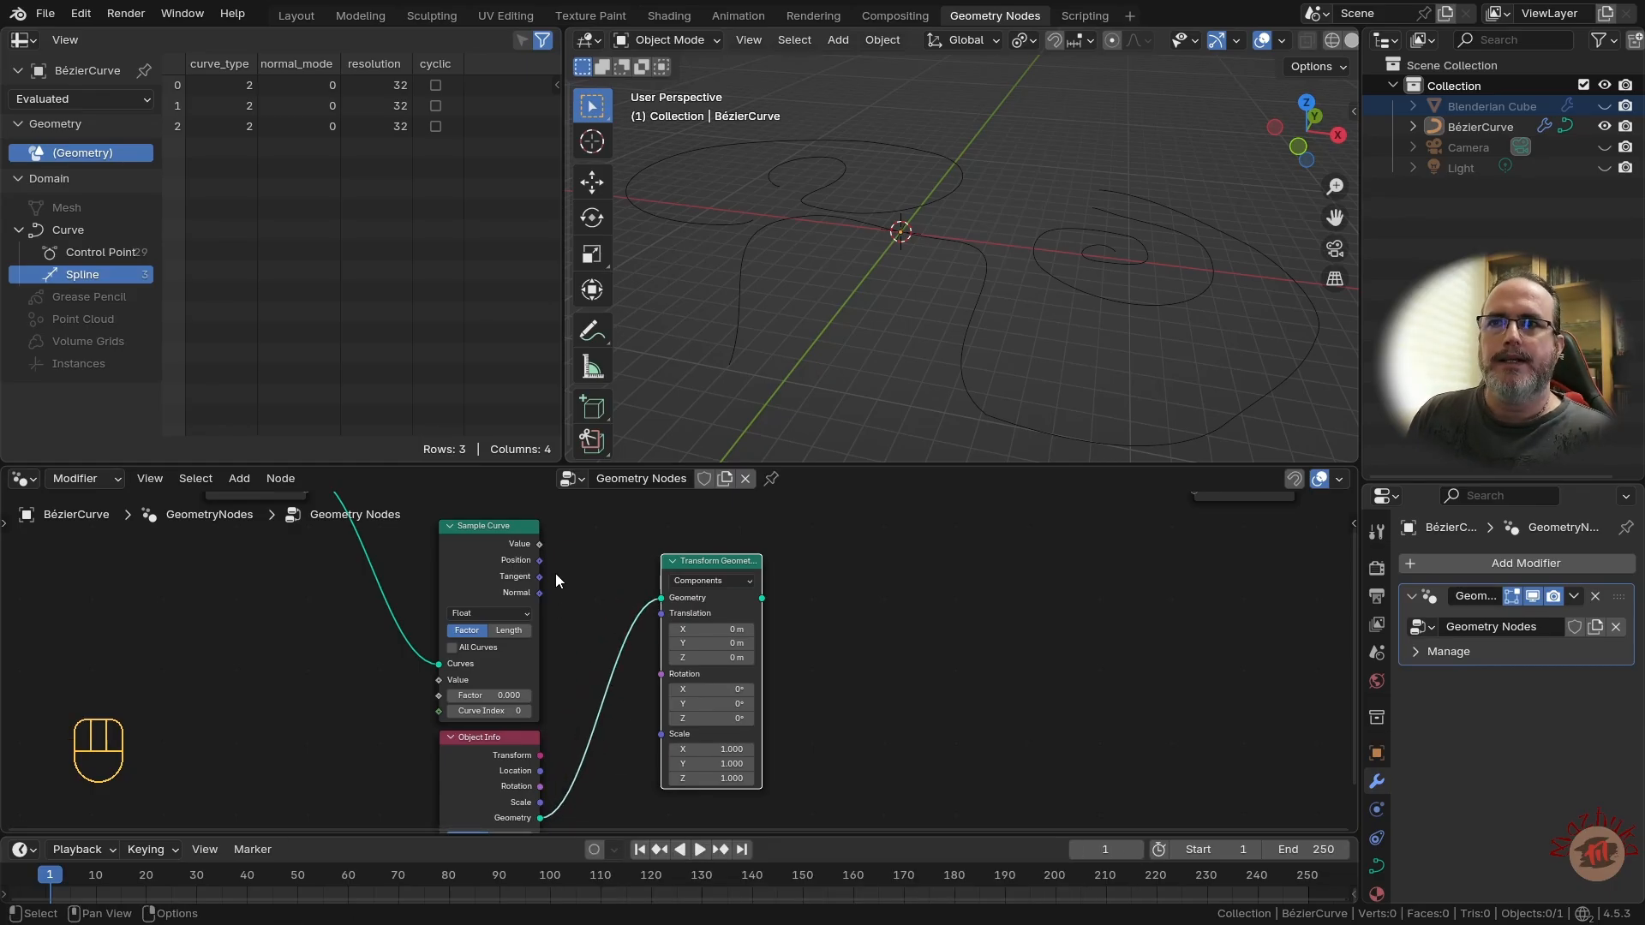
# - Link the Sample Curve Position output to the Transform Geometry node's Translation input
pyautogui.moveTo(538, 560); pyautogui.dragTo(559, 577)
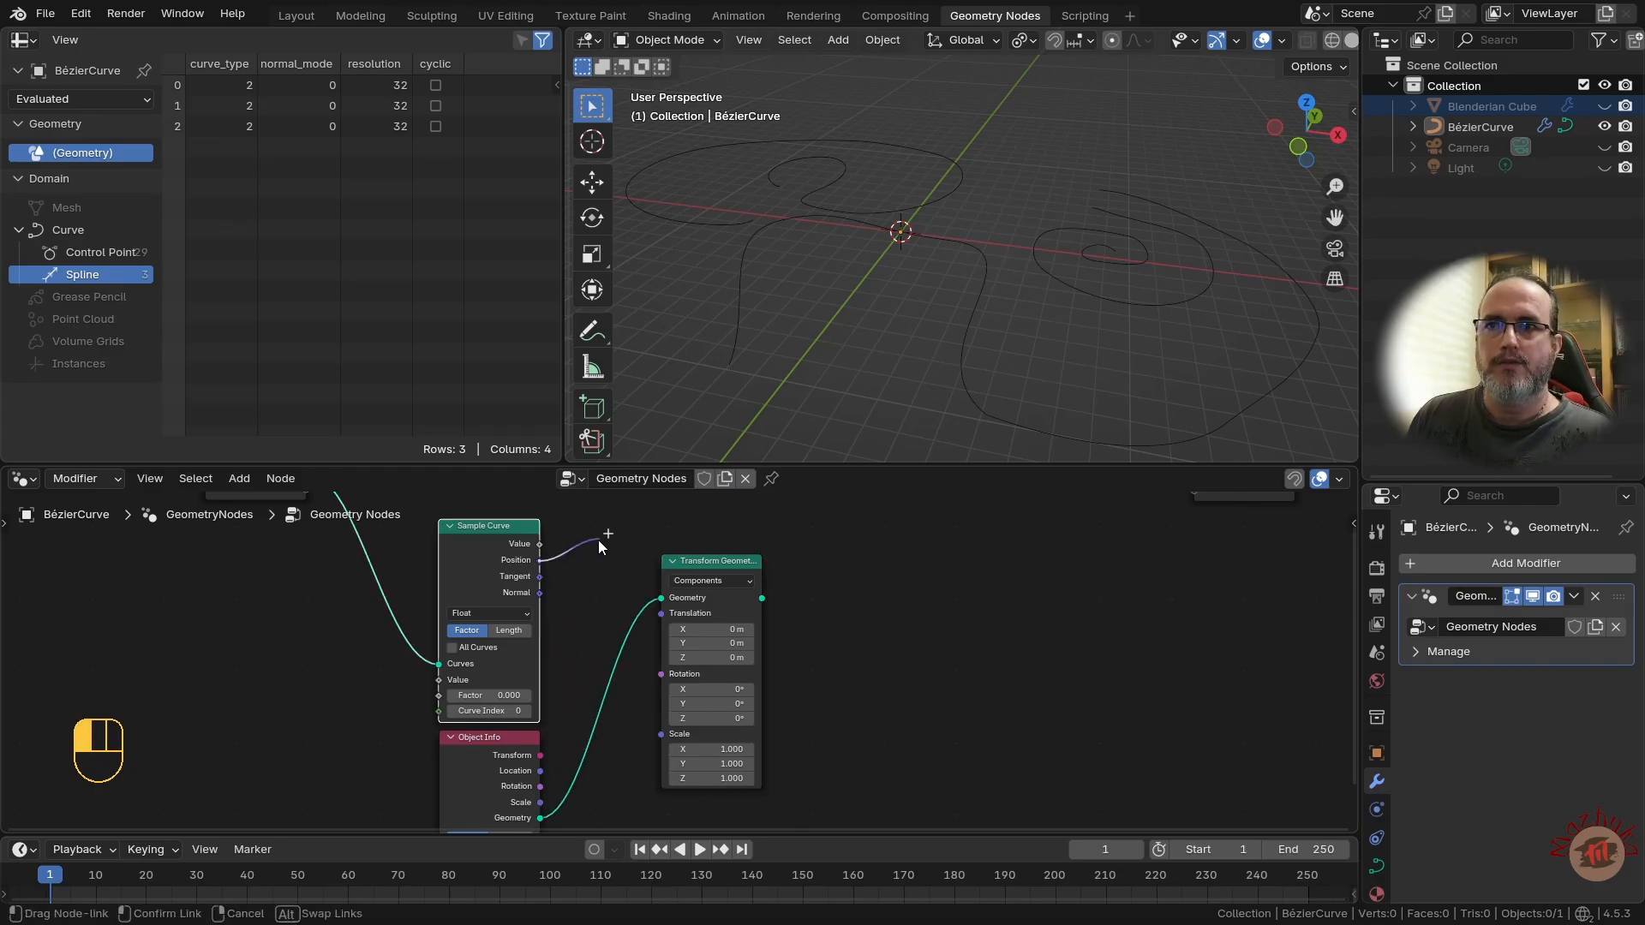
pyautogui.moveTo(581, 562); pyautogui.dragTo(588, 560)
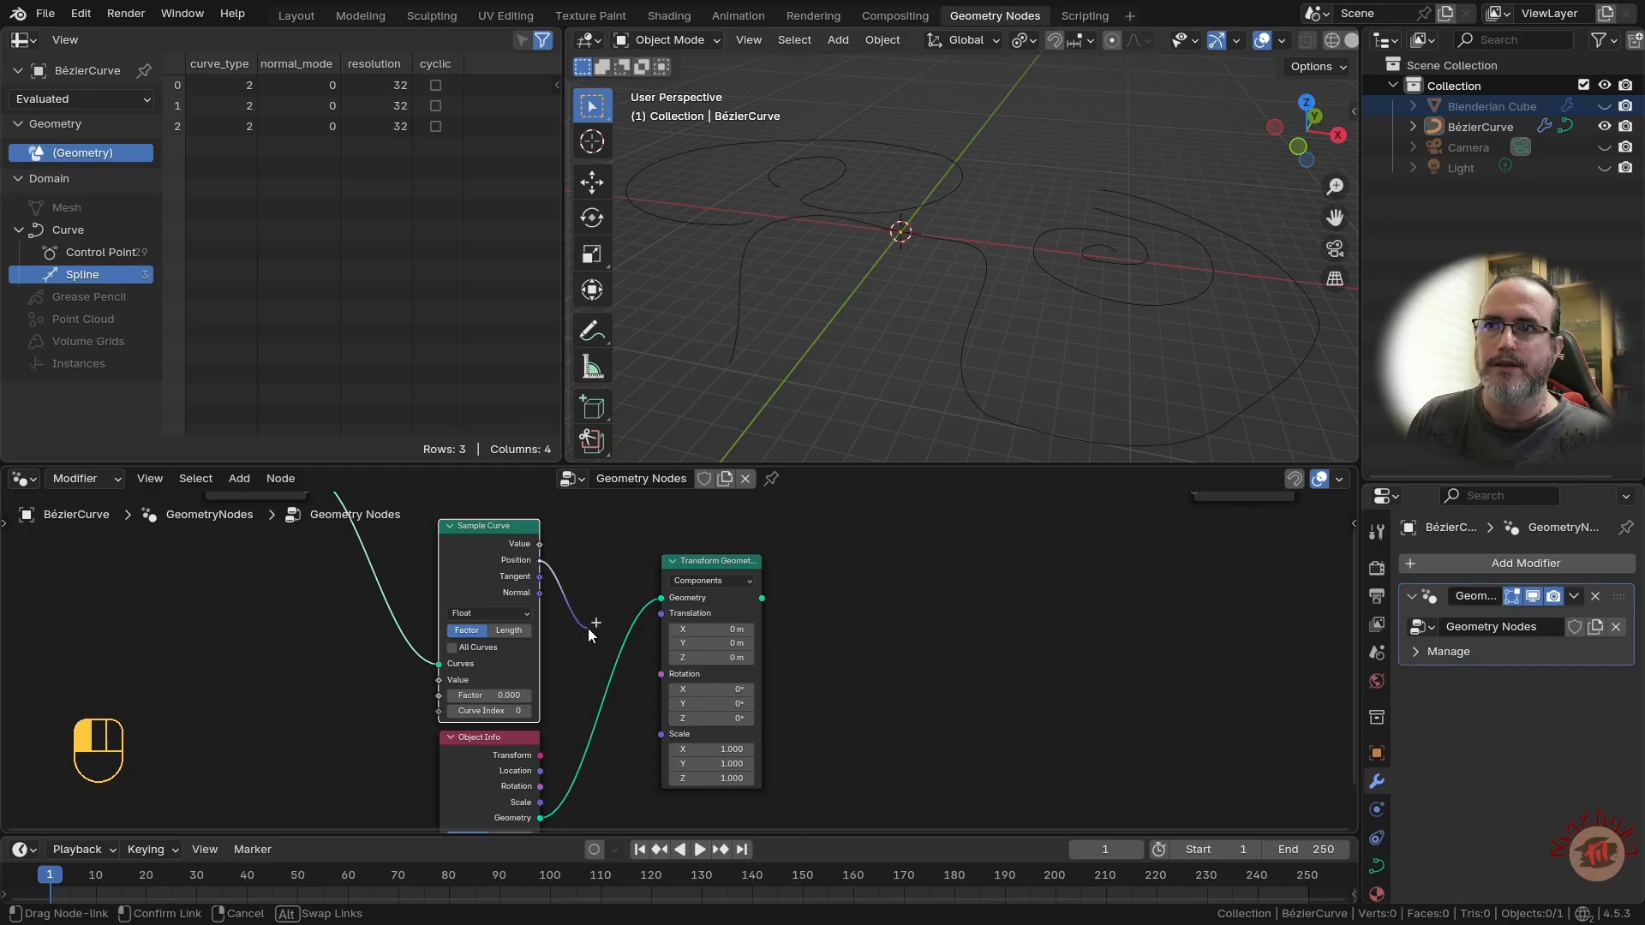
pyautogui.moveTo(594, 639); pyautogui.dragTo(655, 615)
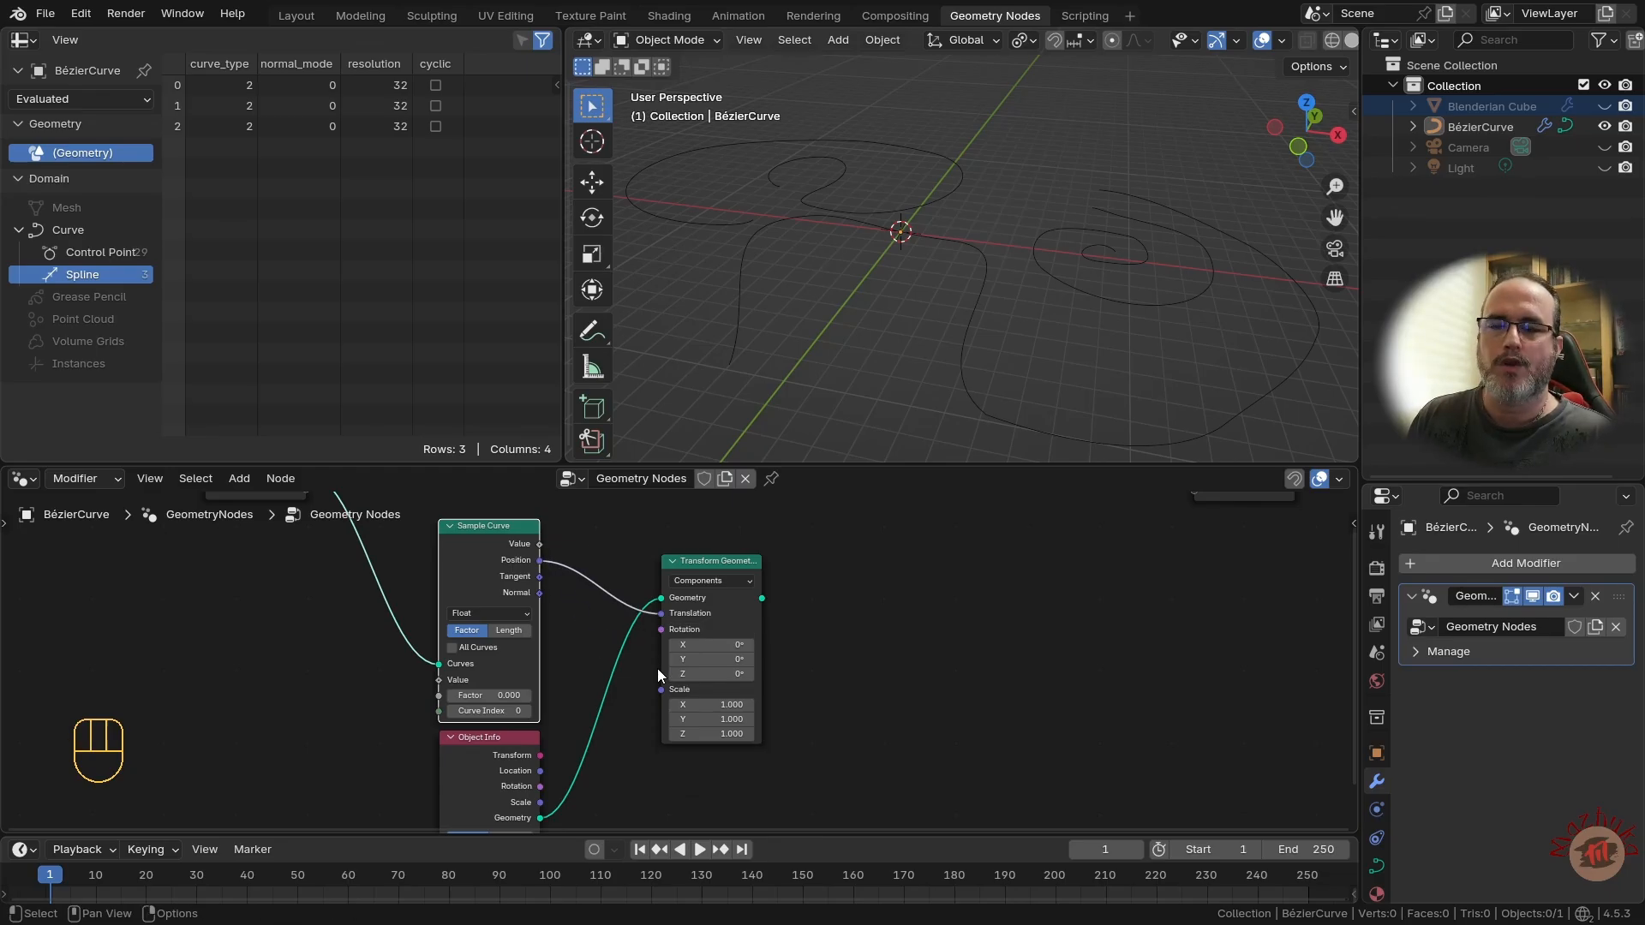
# - Rearrange the nodes so that Object Info sits directly above Sample Curve
pyautogui.click(511, 738)
pyautogui.moveTo(511, 739); pyautogui.dragTo(622, 532)
pyautogui.moveTo(516, 532); pyautogui.dragTo(503, 681)
pyautogui.moveTo(591, 532); pyautogui.dragTo(463, 511)
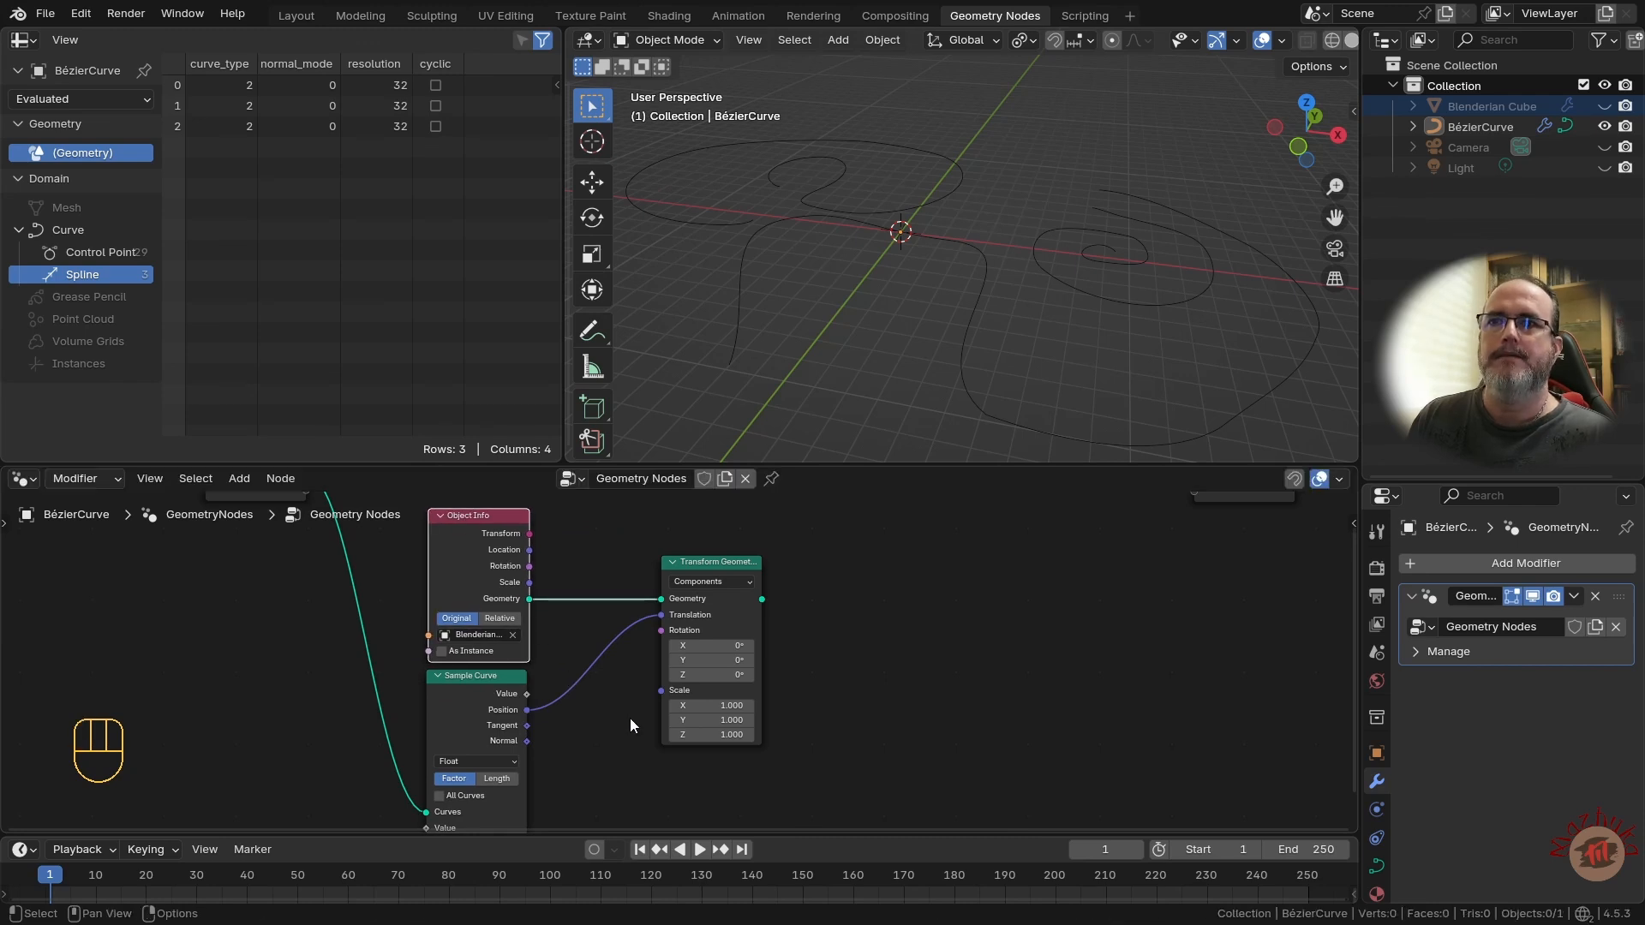
# - Insert a Join Geometry node before Group Output and link the Transform Geometry output into it
pyautogui.moveTo(629, 718)
pyautogui.mouseDown(button='middle')
pyautogui.moveTo(628, 760)
pyautogui.moveTo(643, 719)
pyautogui.moveTo(643, 737)
pyautogui.mouseUp(button='middle')
pyautogui.moveTo(867, 614); pyautogui.dragTo(620, 701, button='middle')
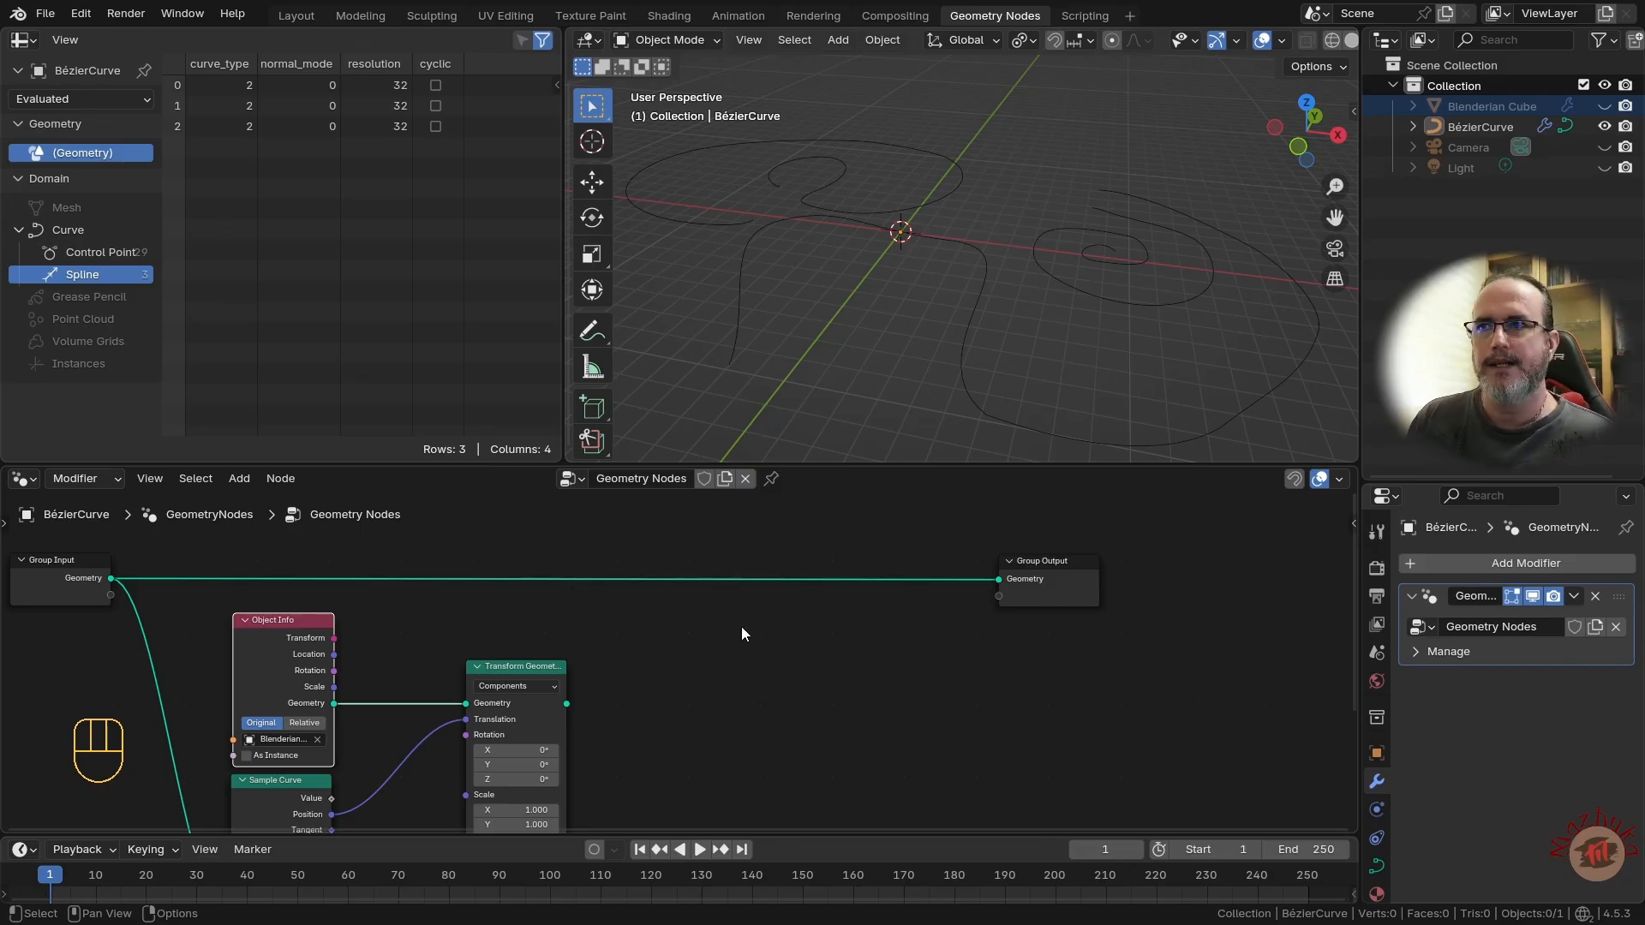
pyautogui.hotkey('shift', 'a')
pyautogui.moveTo(765, 579)
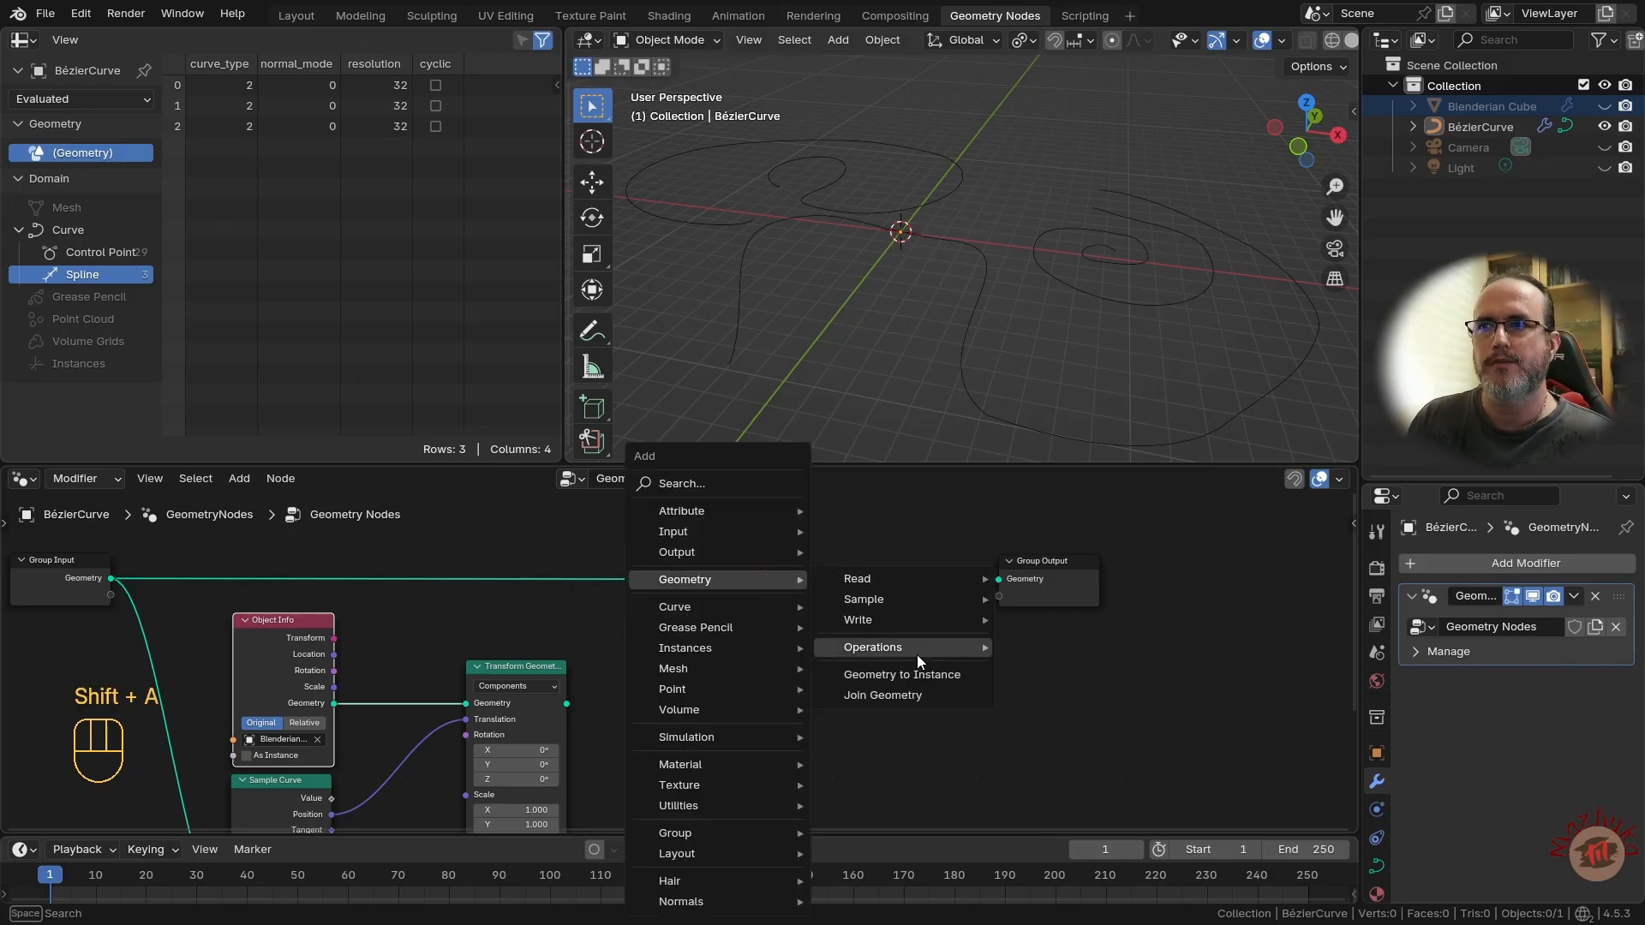
pyautogui.click(900, 696)
pyautogui.click(825, 615)
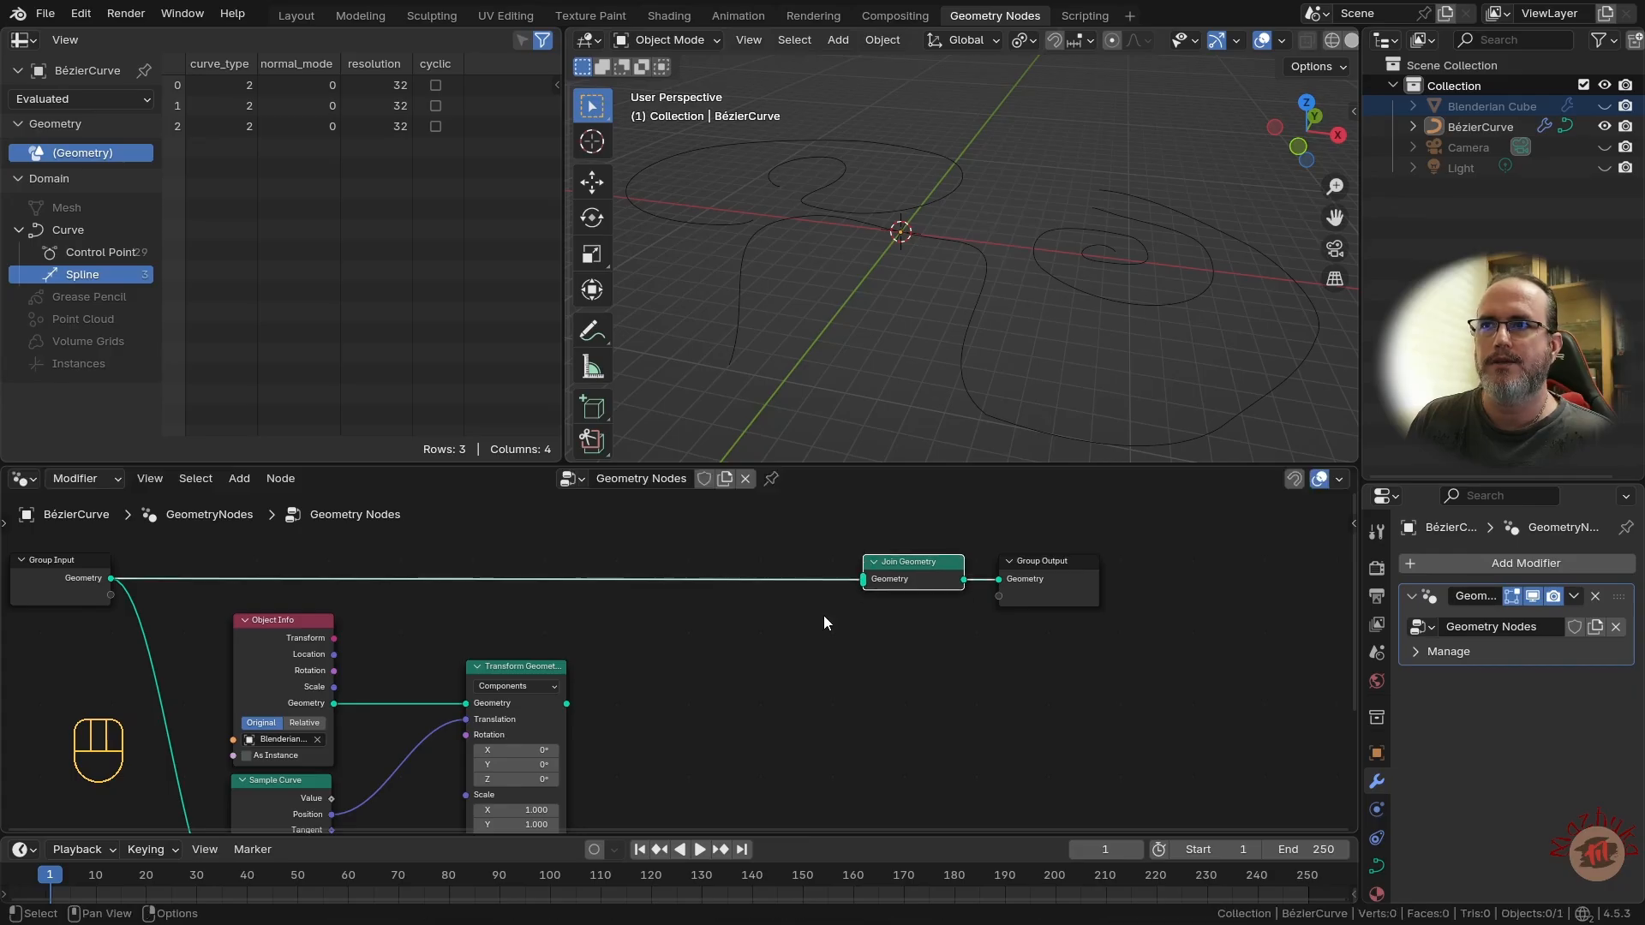
pyautogui.moveTo(567, 703); pyautogui.dragTo(863, 580)
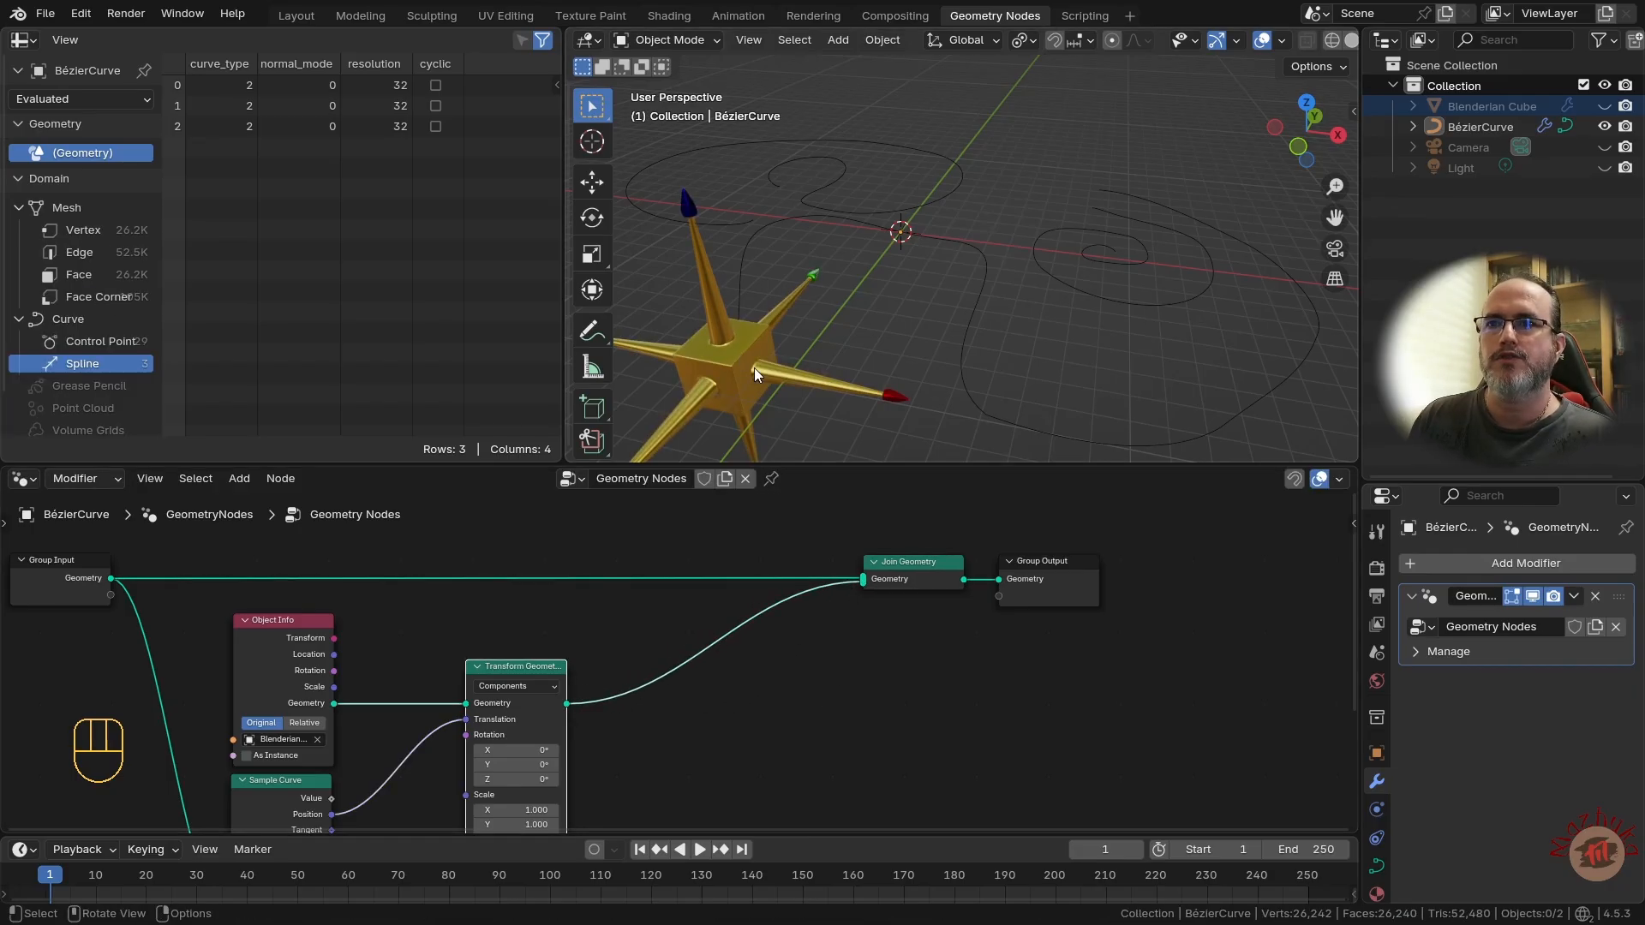
# - Set the Transform Geometry scale to 0.400 on the X, Y and Z axes
pyautogui.keyDown('shift'); pyautogui.moveTo(718, 713); pyautogui.dragTo(824, 645, button='middle'); pyautogui.keyUp('shift')
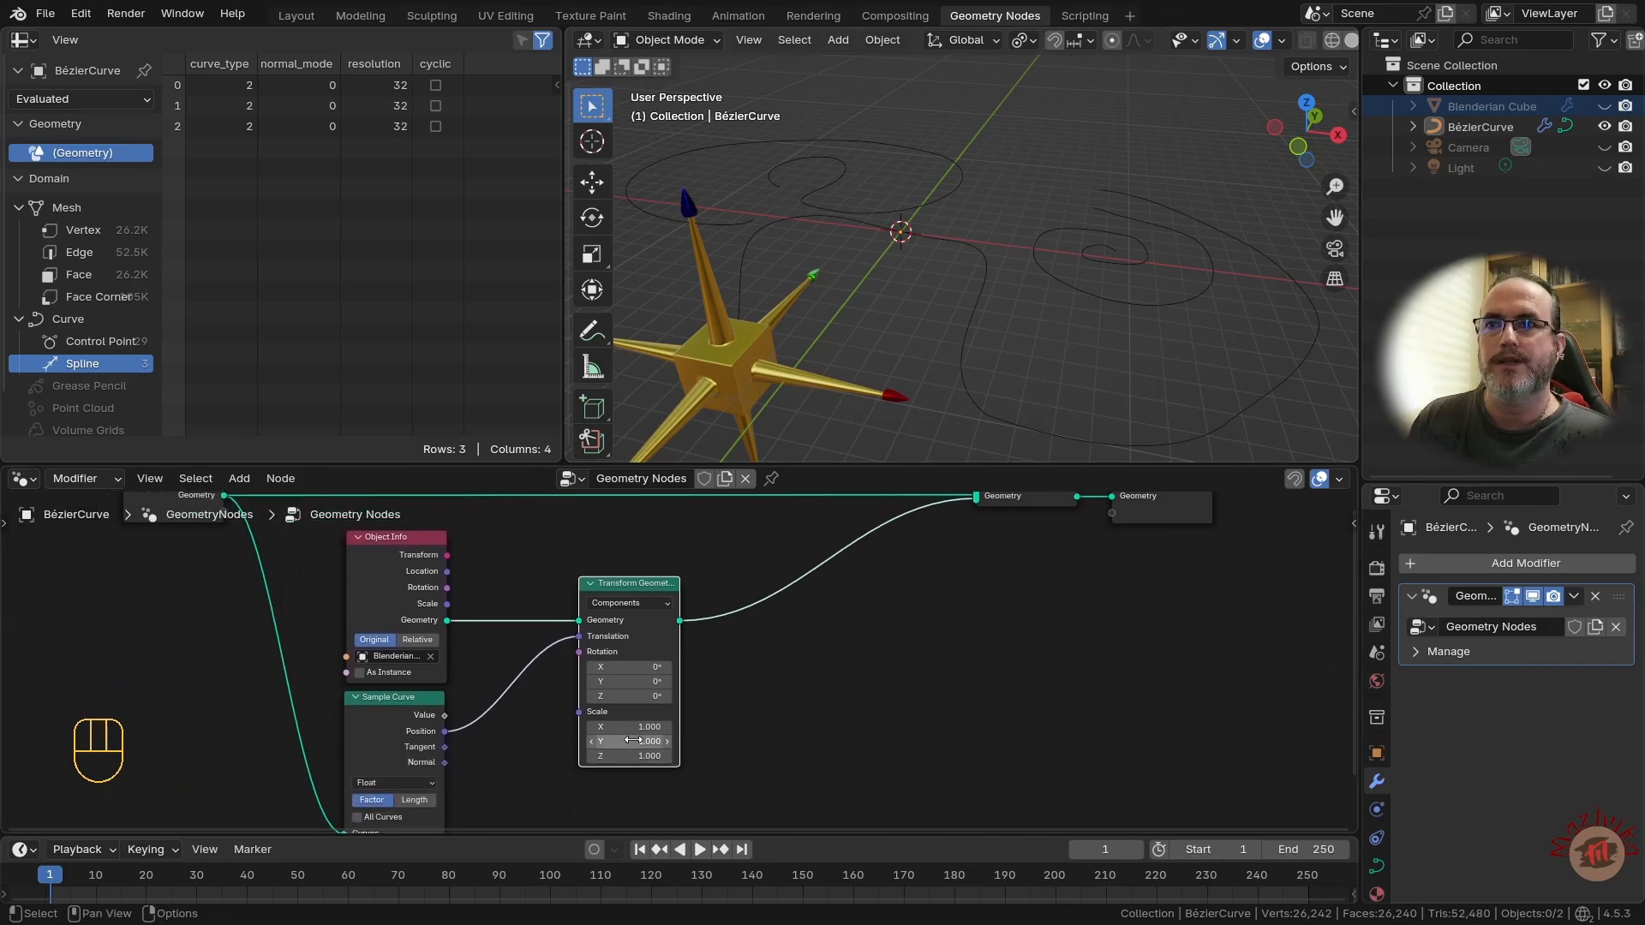
pyautogui.moveTo(632, 740); pyautogui.dragTo(574, 756)
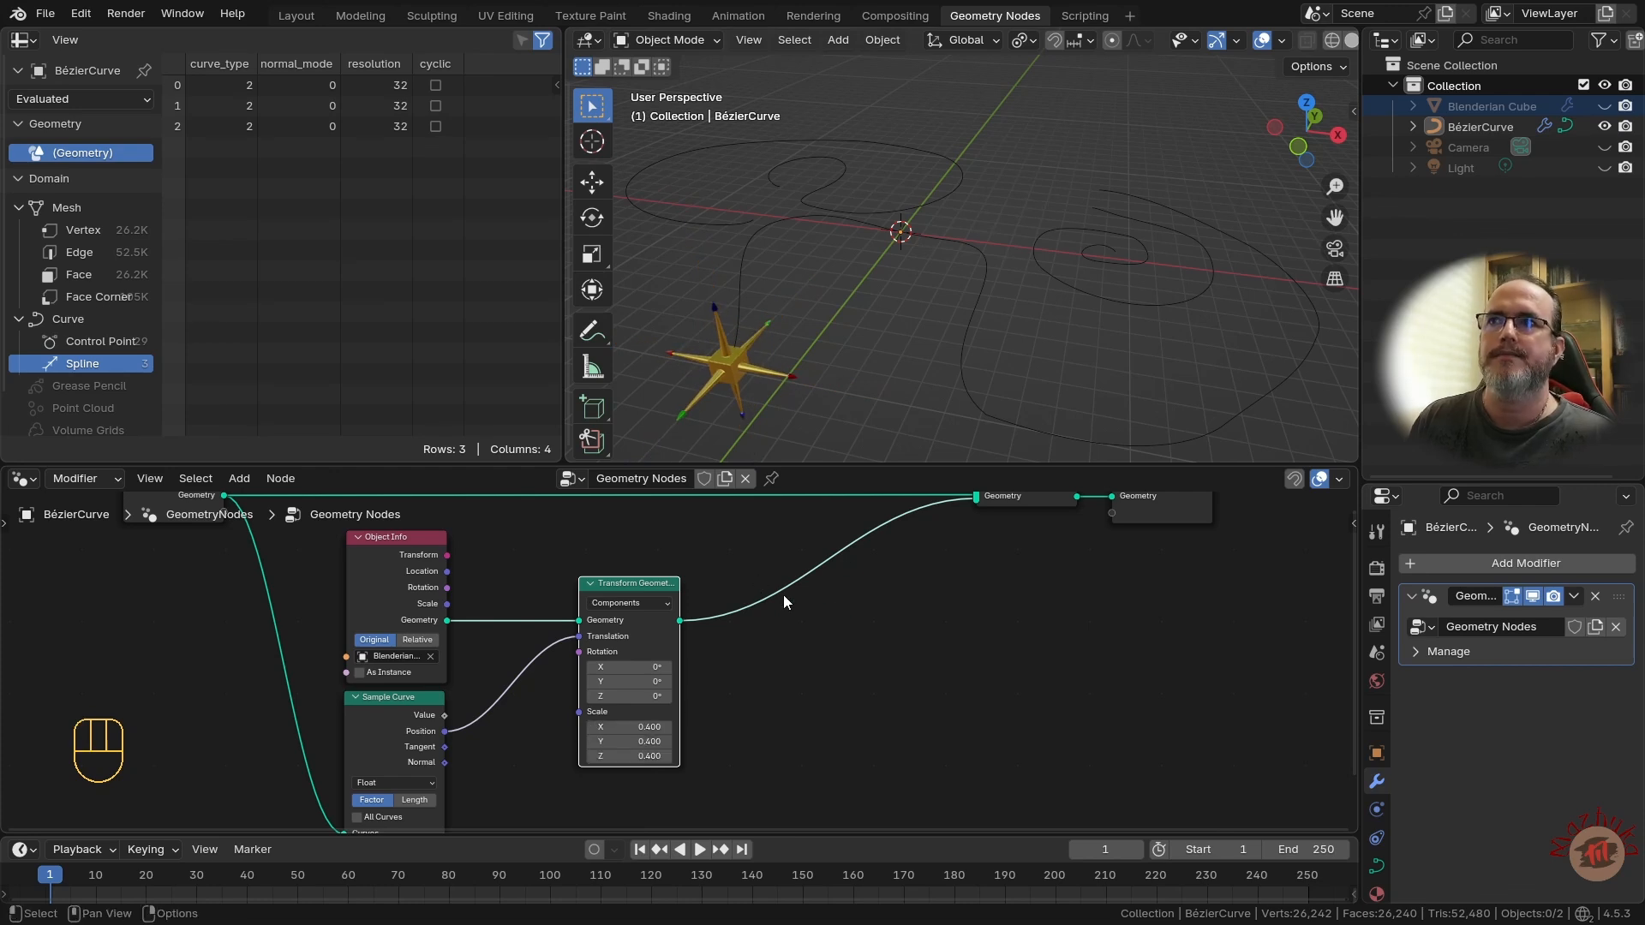
pyautogui.moveTo(806, 382); pyautogui.dragTo(769, 362, button='middle')
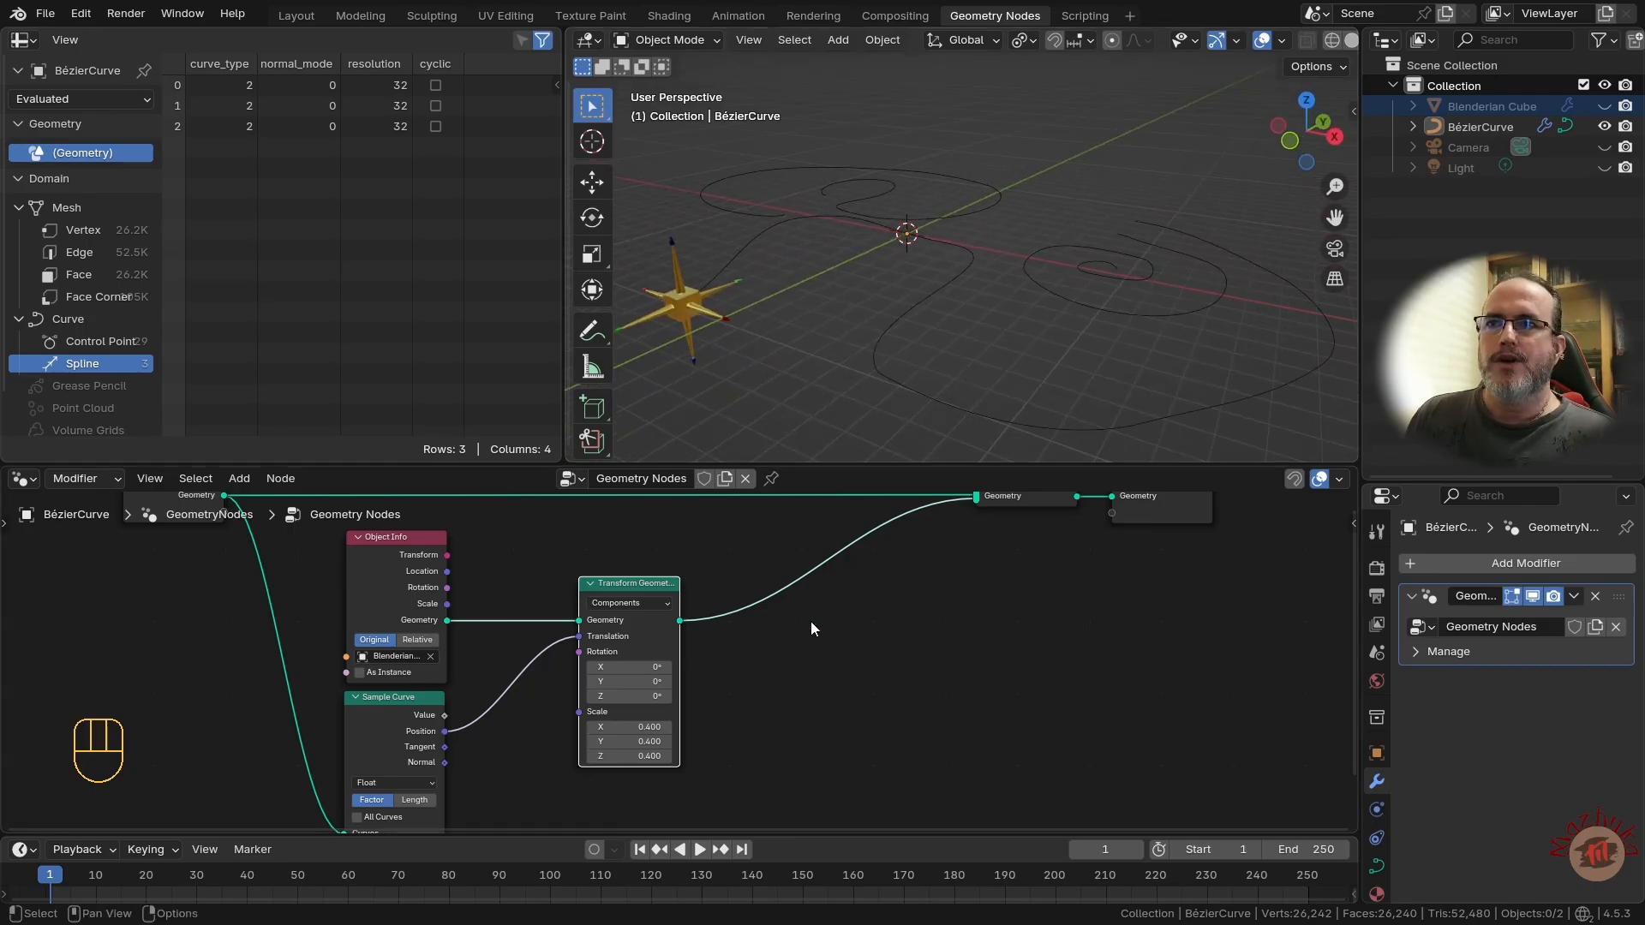
# - Sweep the Sample Curve Factor from 0.000 up to 1.000 to move the cube along the first spline
pyautogui.moveTo(799, 655); pyautogui.dragTo(856, 540, button='middle')
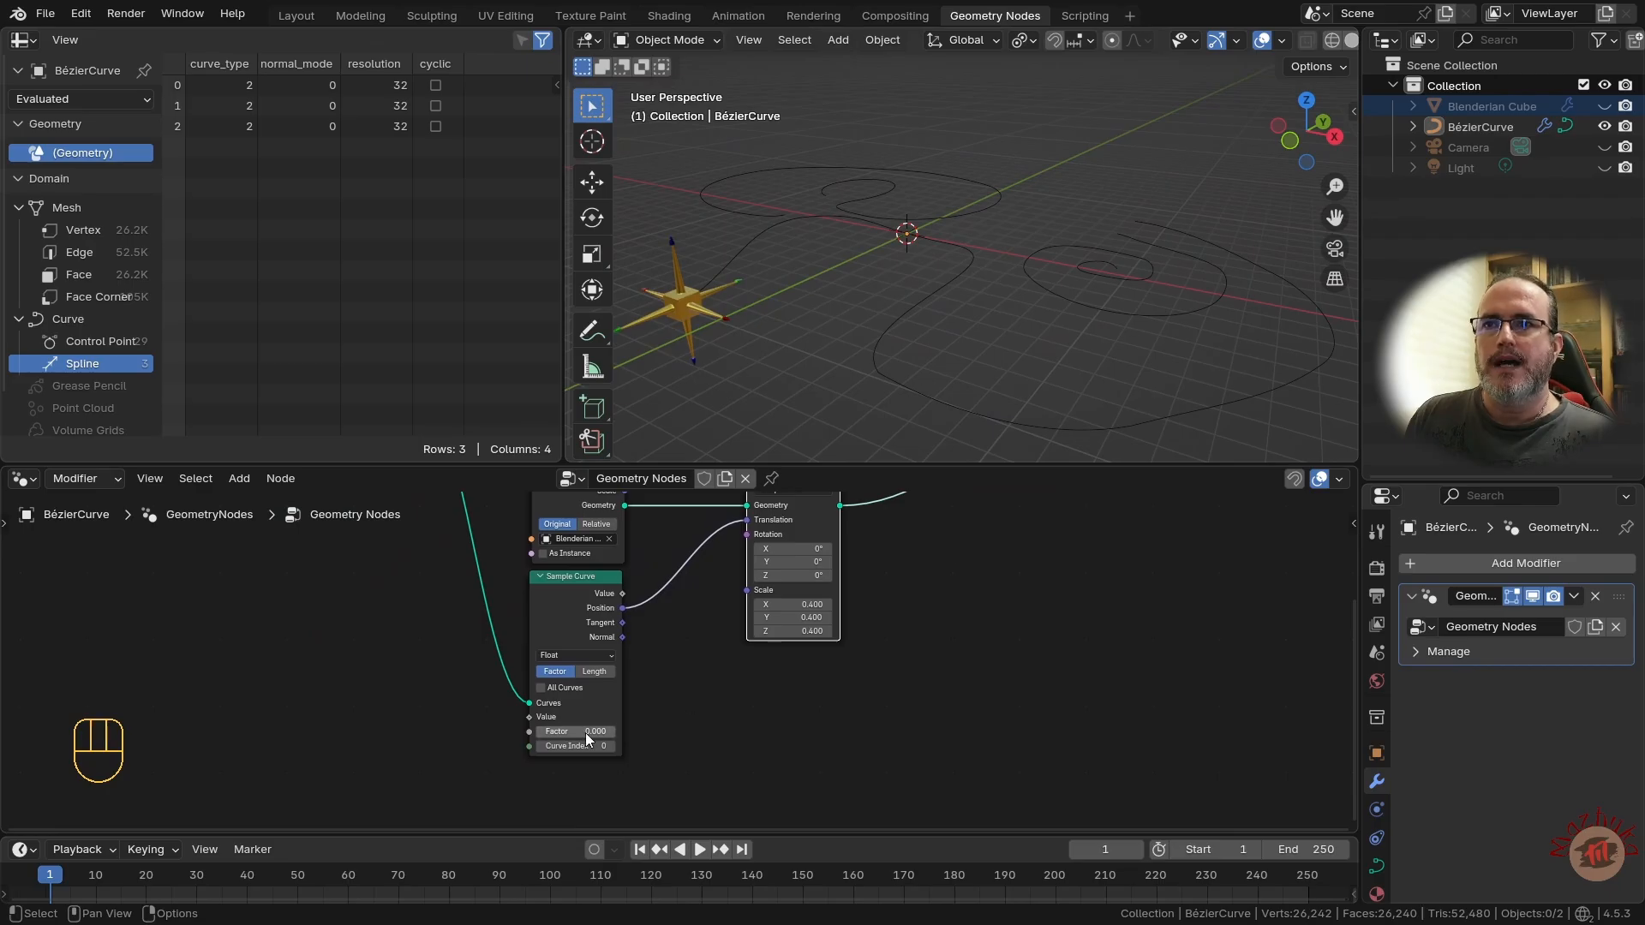
pyautogui.moveTo(568, 730); pyautogui.dragTo(647, 730)
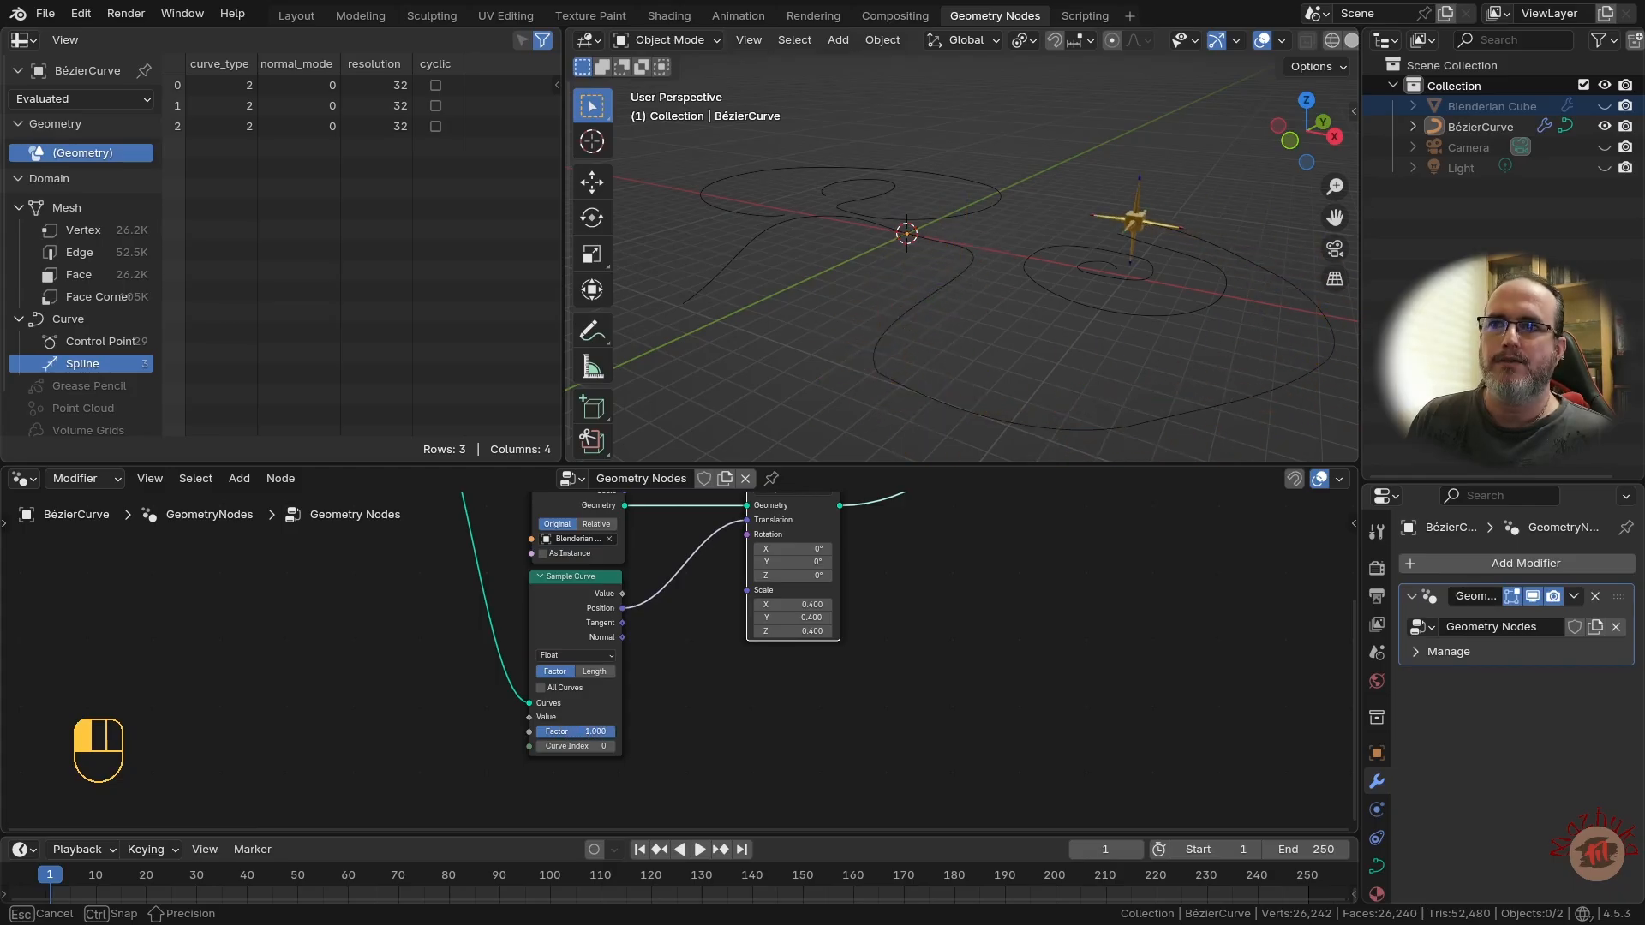
pyautogui.moveTo(648, 730); pyautogui.dragTo(648, 730)
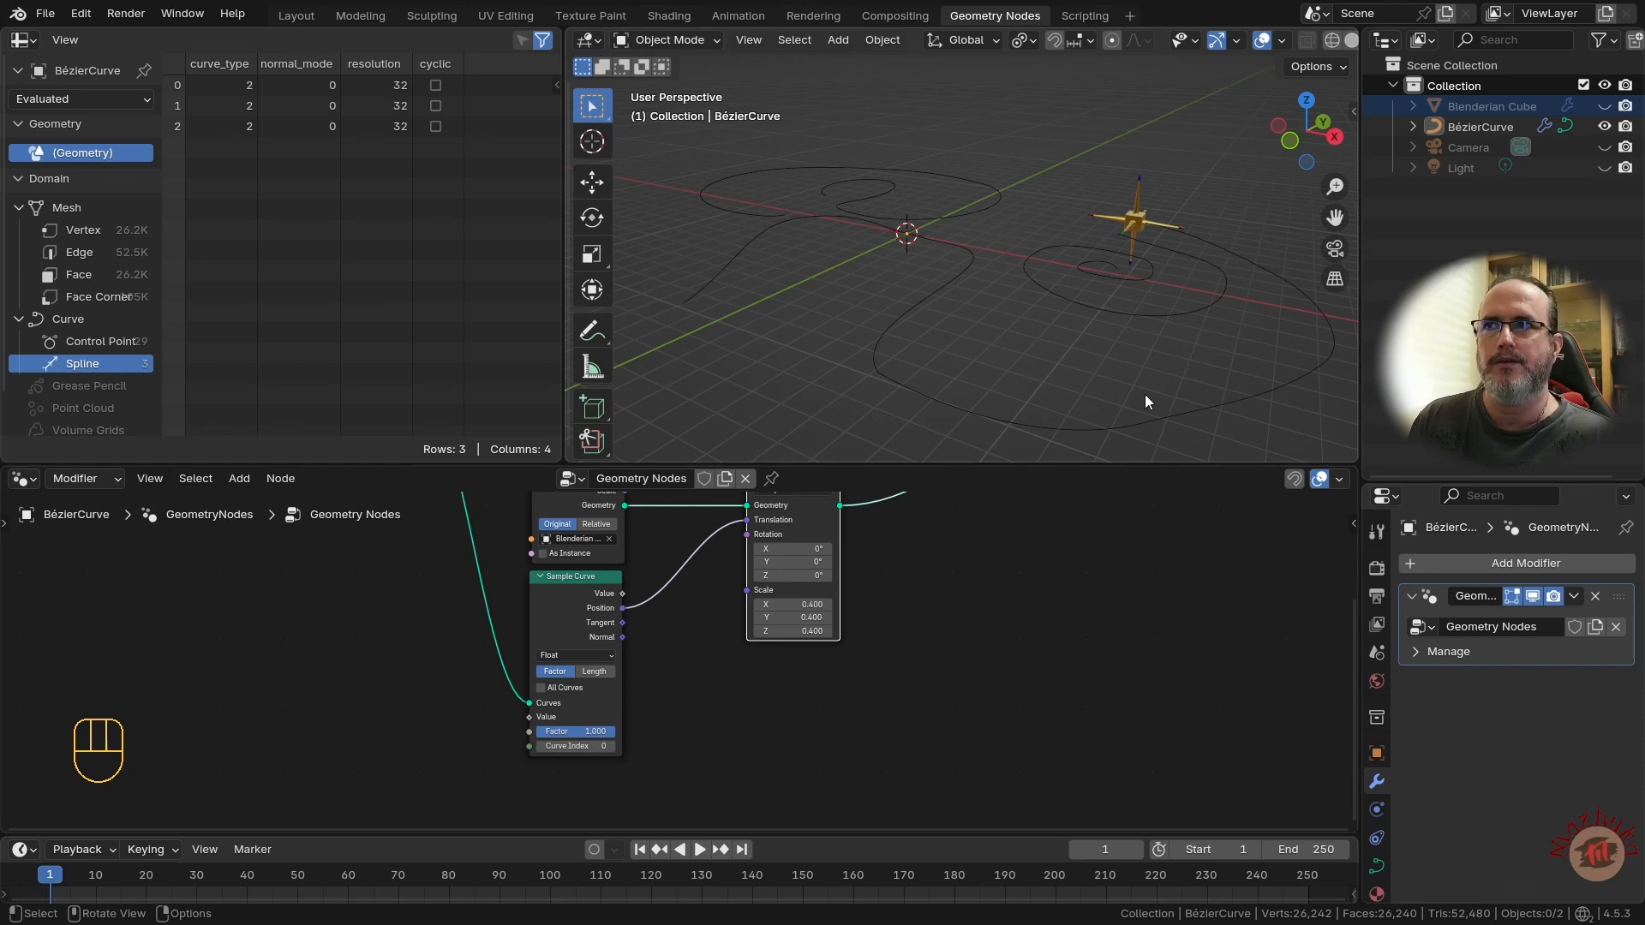
# - Return the Sample Curve Factor to 0.000, then step its Curve Index up to 2 and back to 1
pyautogui.moveTo(573, 750); pyautogui.dragTo(501, 739)
pyautogui.click(613, 747)
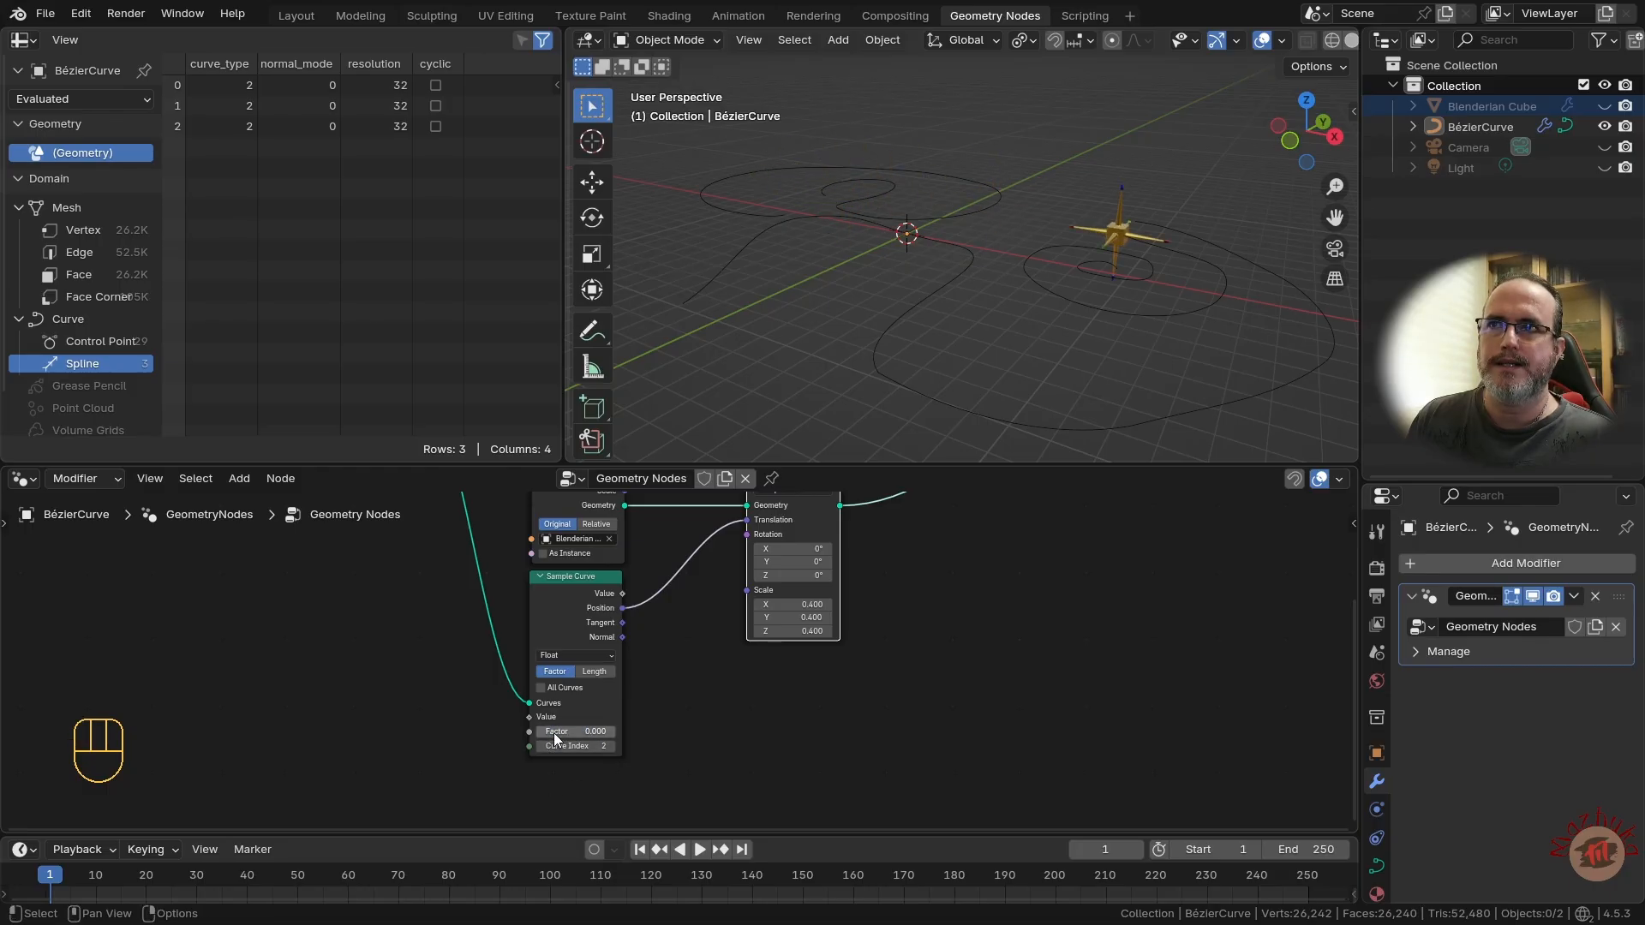
pyautogui.moveTo(600, 732)
pyautogui.mouseDown()
pyautogui.moveTo(725, 732)
pyautogui.moveTo(600, 732)
pyautogui.mouseUp()
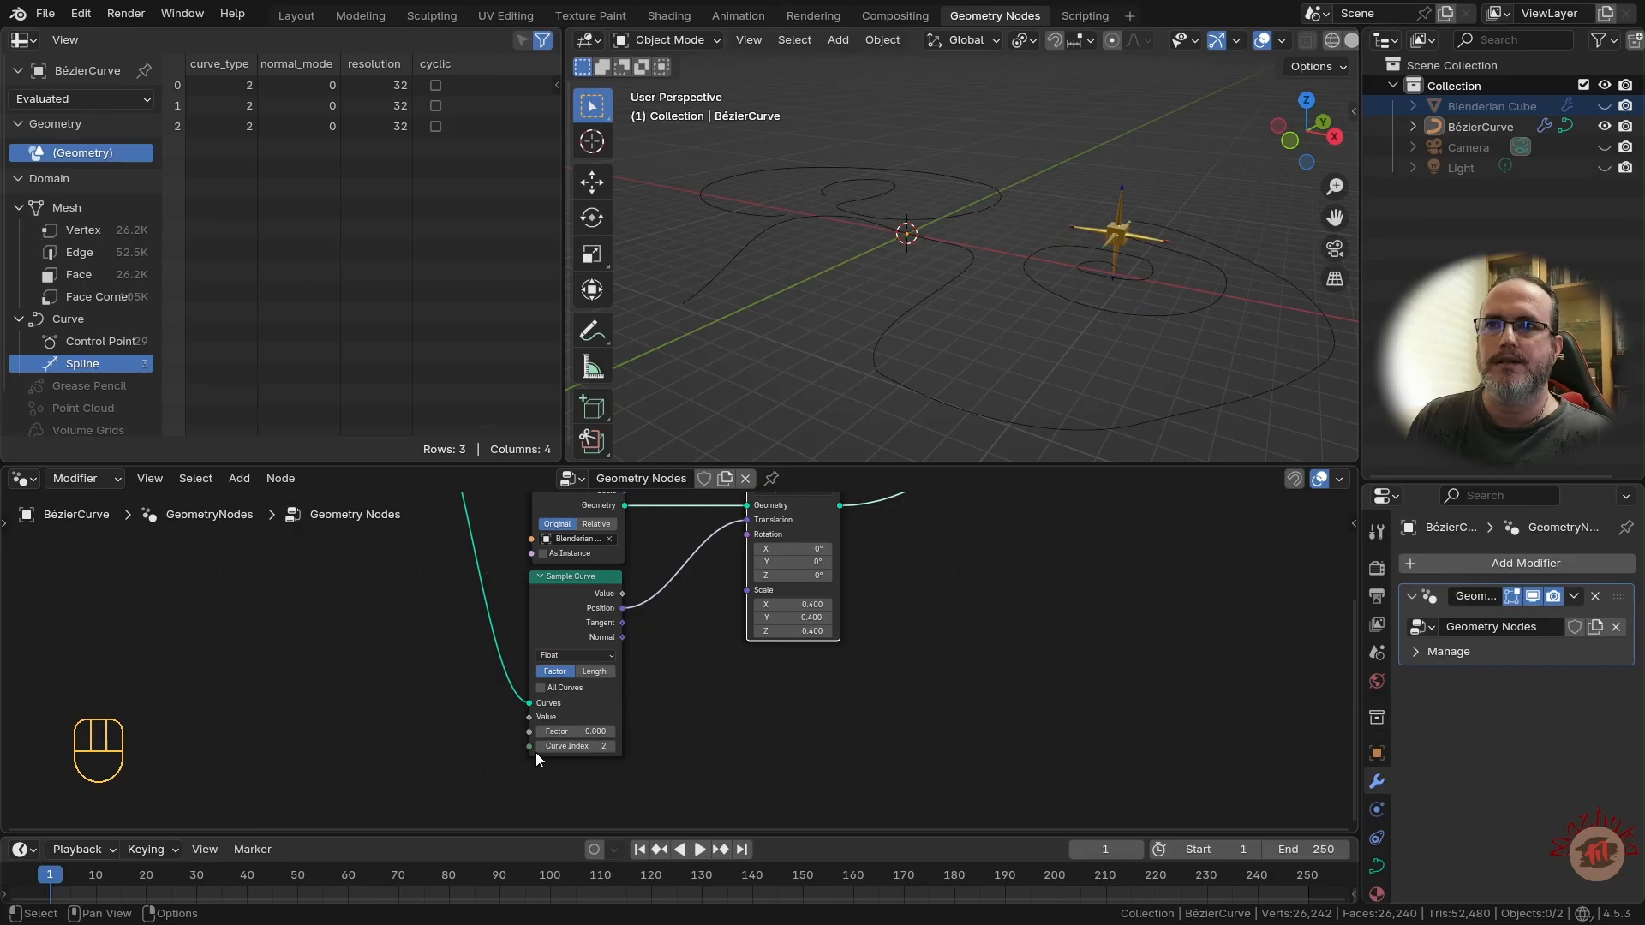
pyautogui.click(538, 747)
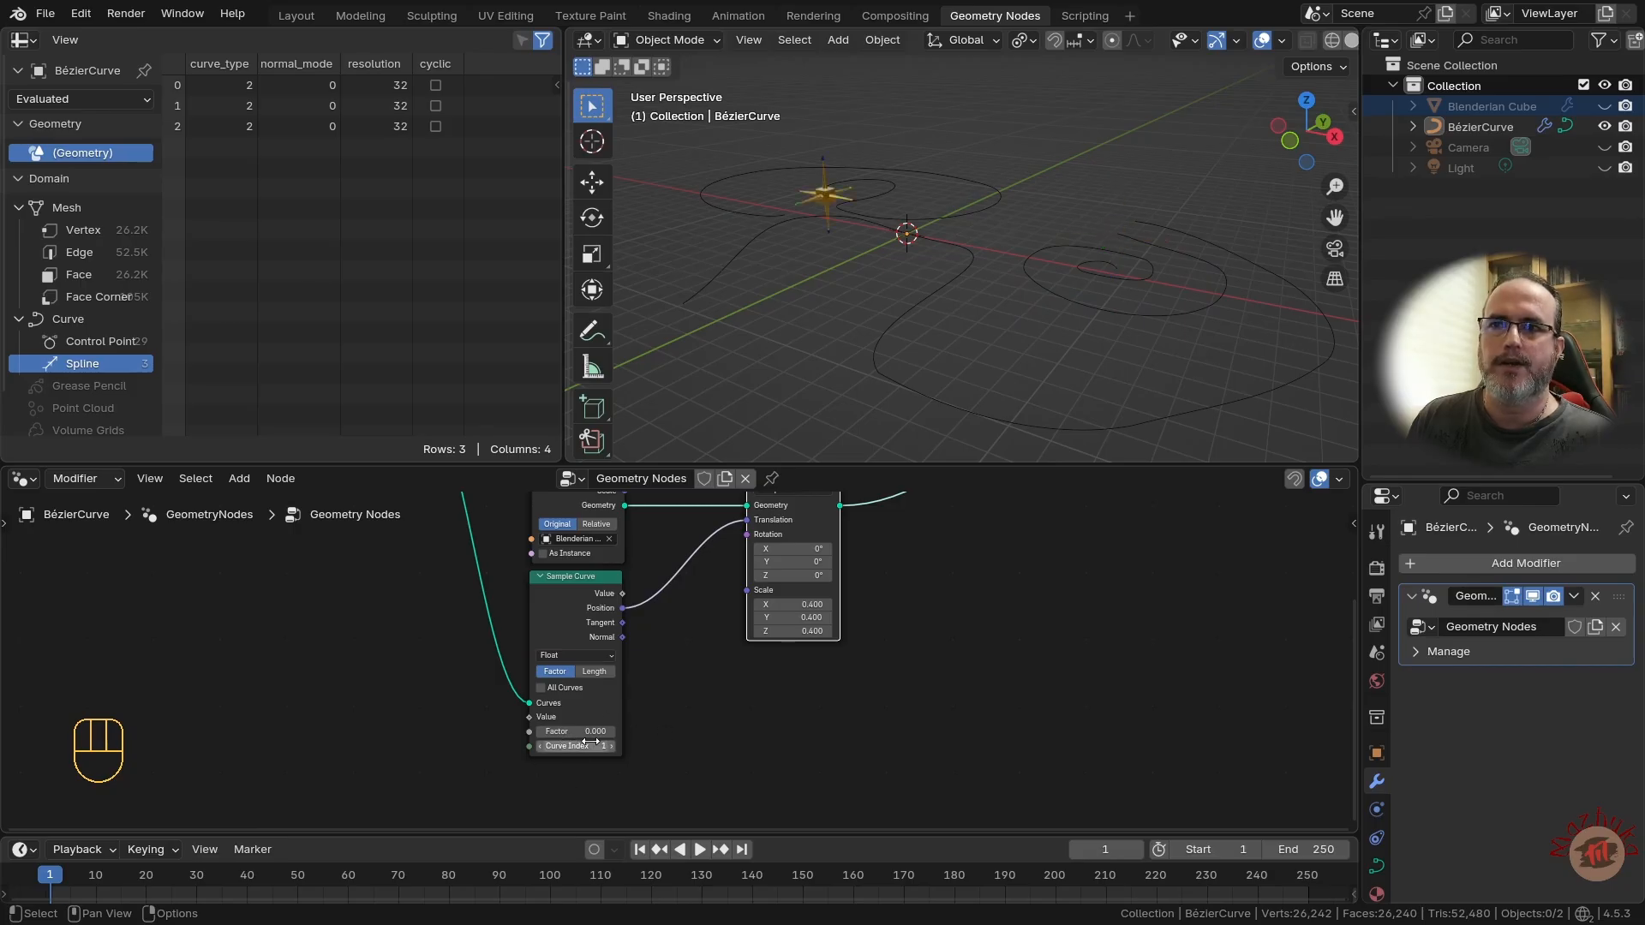
# - Enable All Curves on Sample Curve and sweep its Factor up to 1.000 and back to 0.000
pyautogui.click(543, 691)
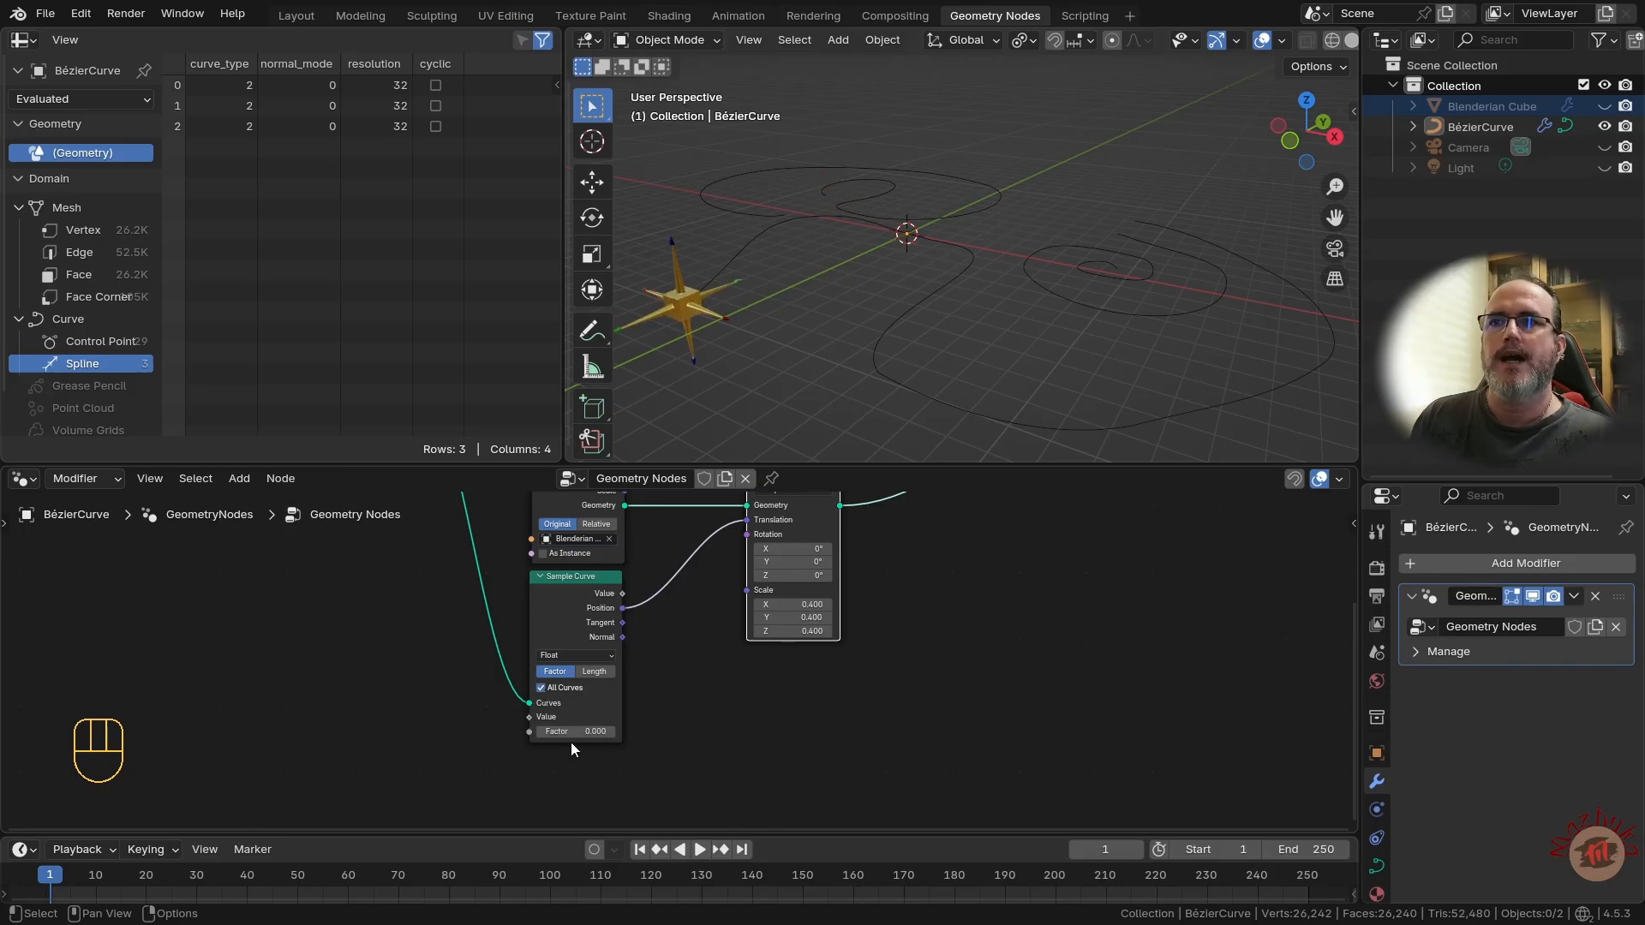
pyautogui.moveTo(566, 730); pyautogui.dragTo(857, 730)
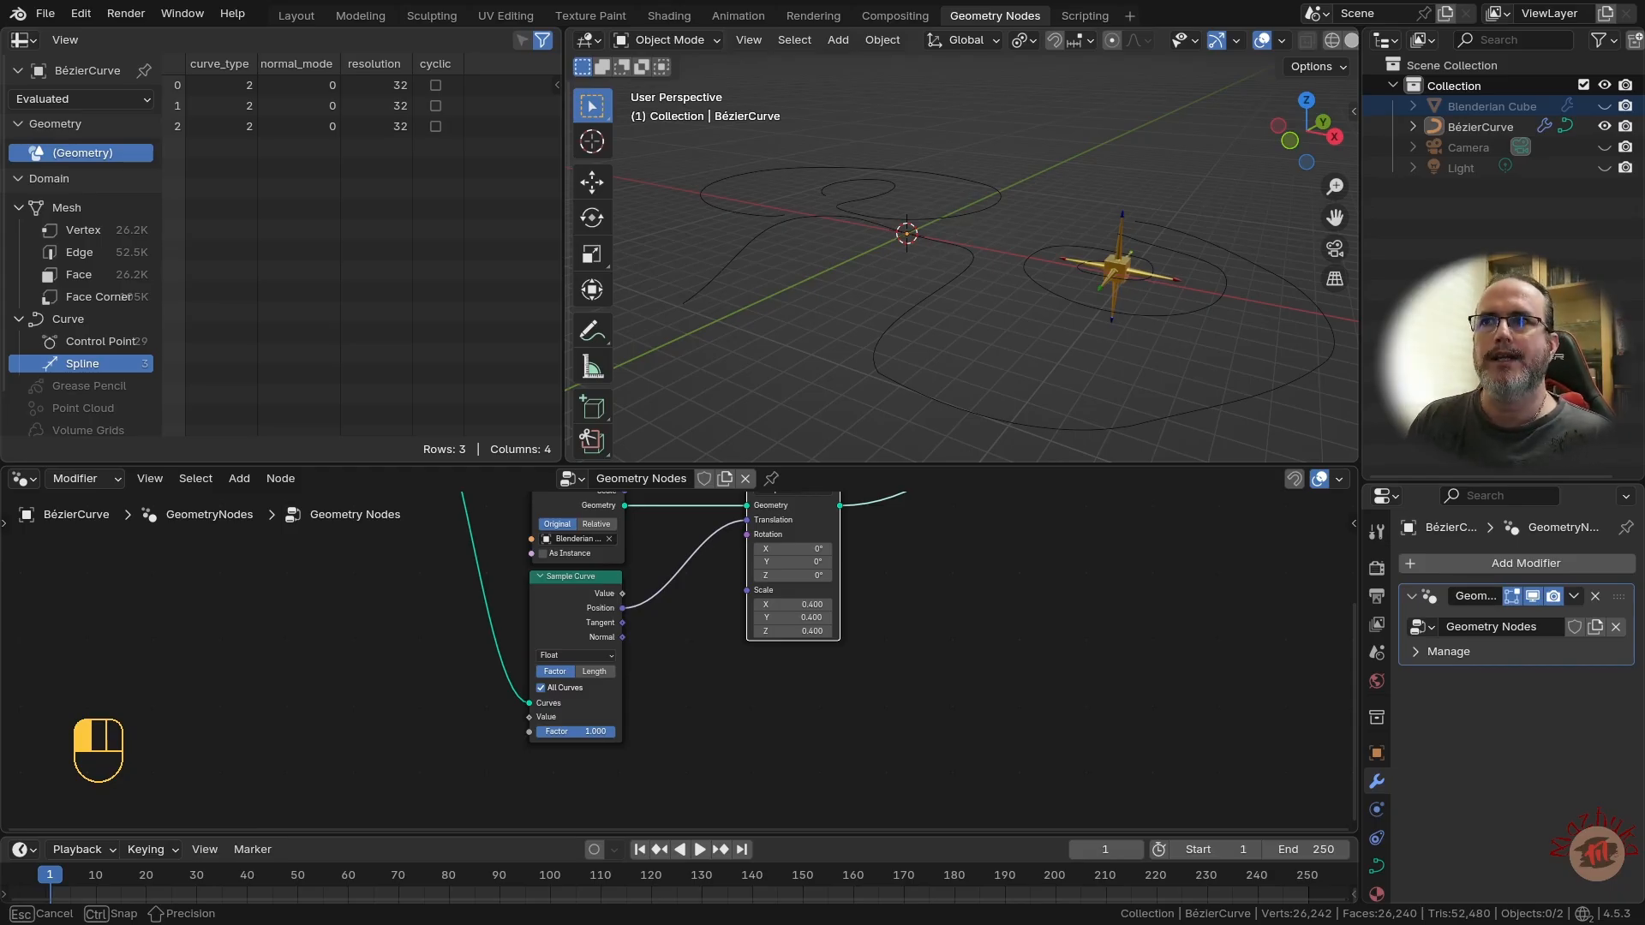
pyautogui.moveTo(575, 732); pyautogui.dragTo(560, 701)
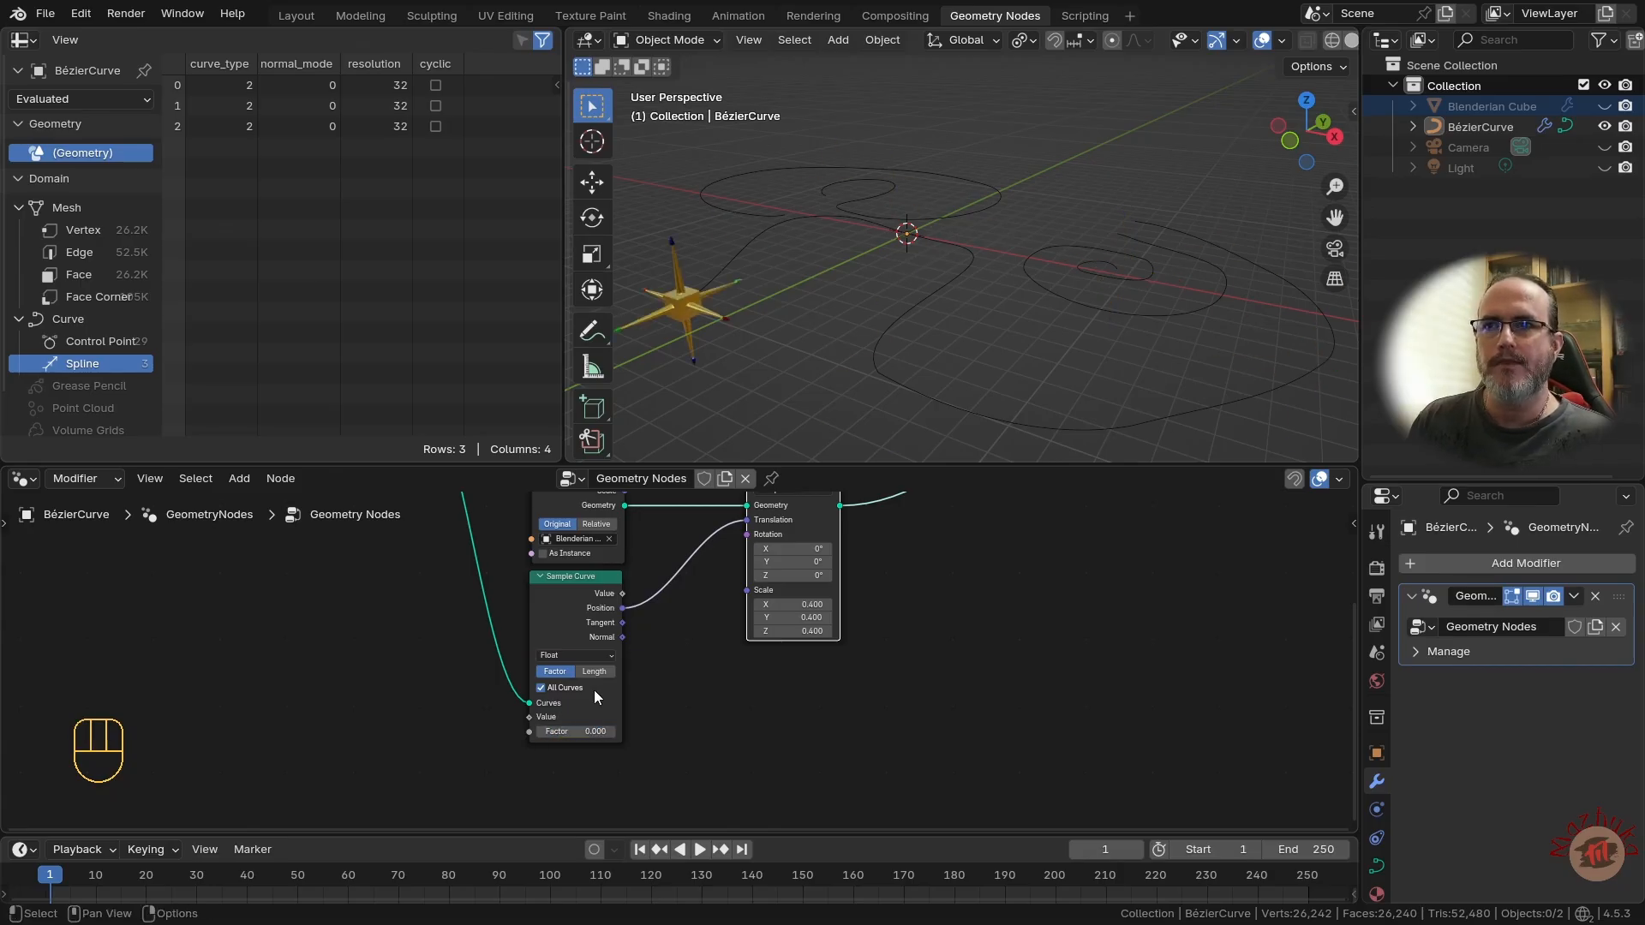
# - Switch Sample Curve from Factor to Length mode and try out its Length value, ending at 0 m
pyautogui.click(598, 671)
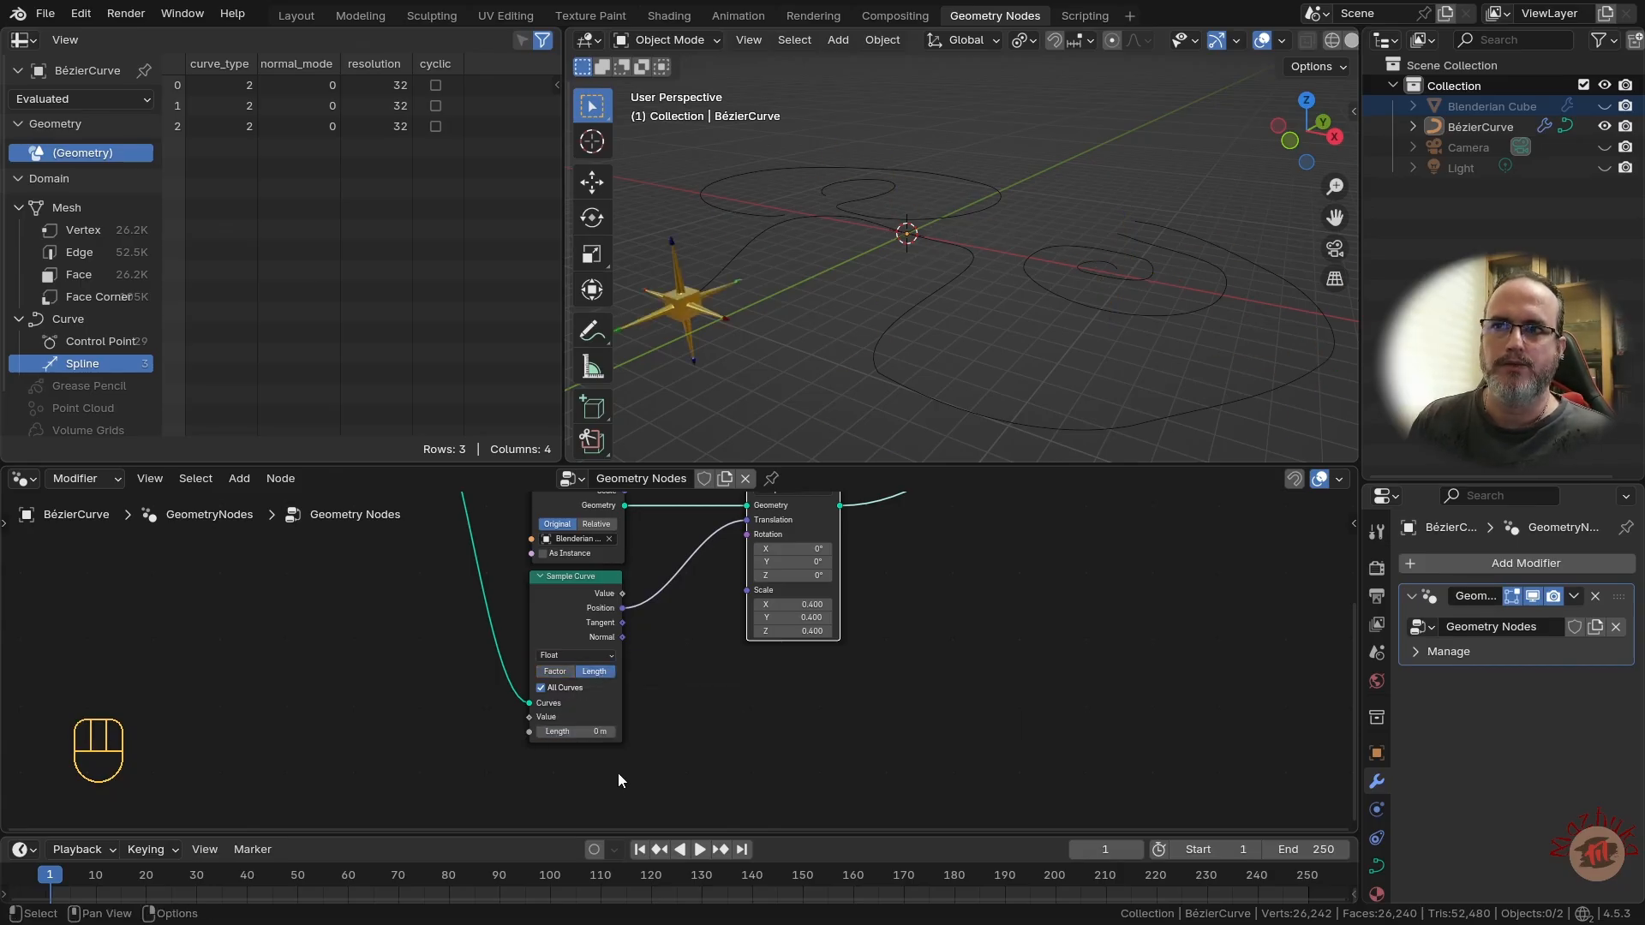
pyautogui.moveTo(543, 733)
pyautogui.mouseDown()
pyautogui.moveTo(732, 734)
pyautogui.moveTo(566, 734)
pyautogui.mouseUp()
# - Move the Transform Geometry node farther from Sample Curve, near Join Geometry, to make room between them
pyautogui.moveTo(647, 609); pyautogui.dragTo(778, 686, button='middle')
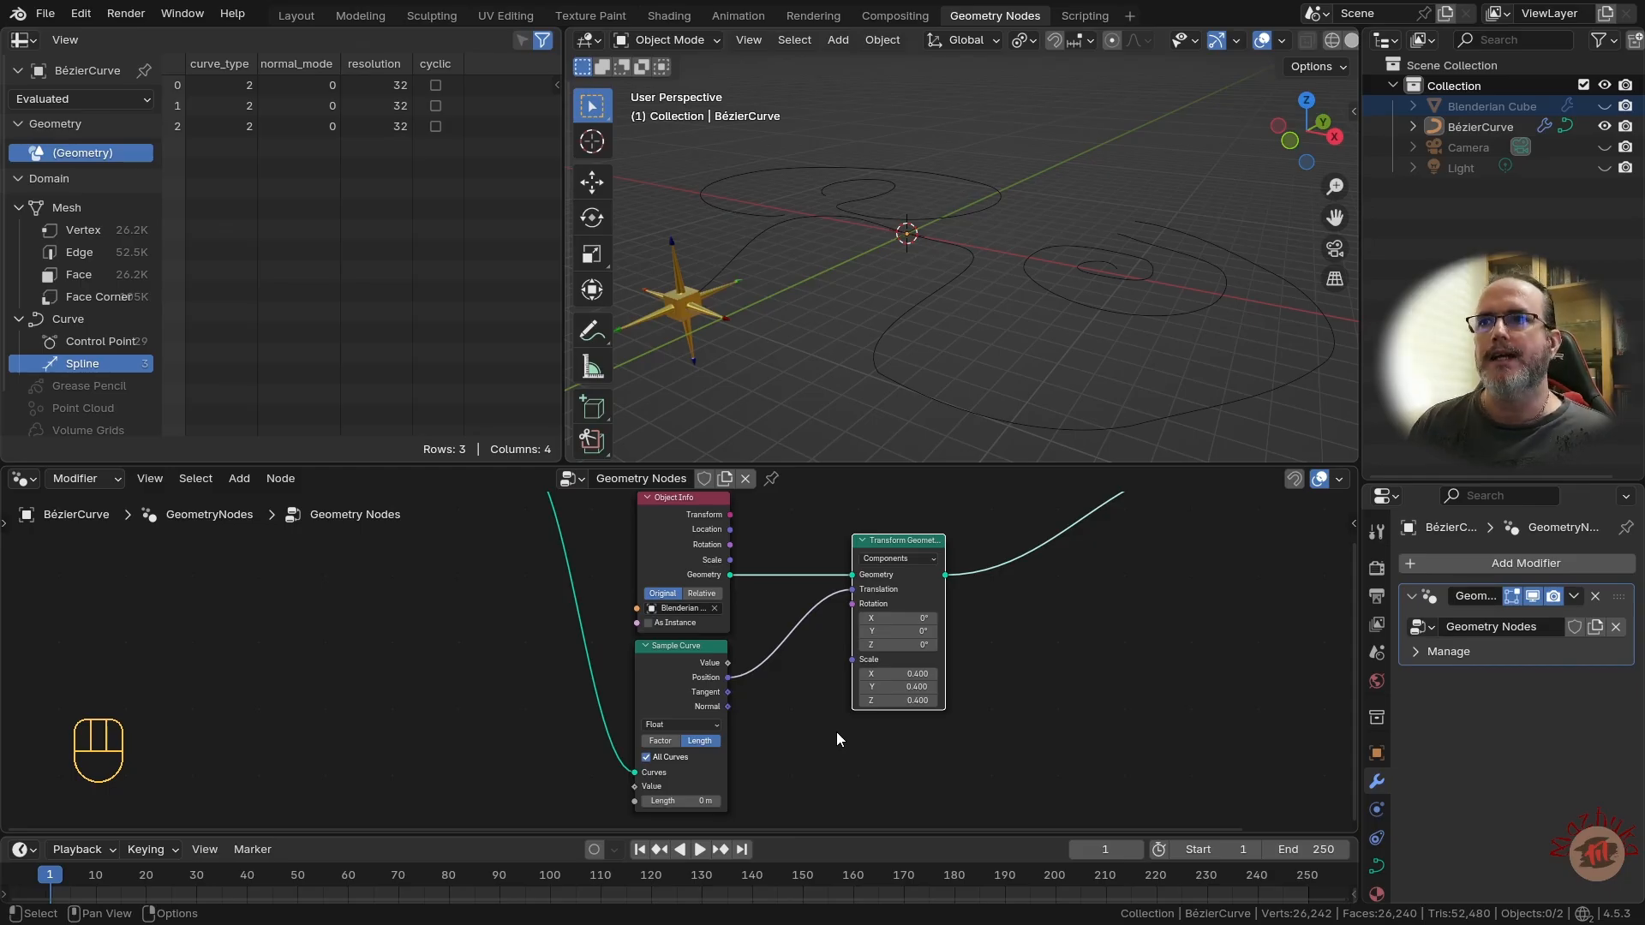
pyautogui.moveTo(917, 543); pyautogui.dragTo(1094, 583)
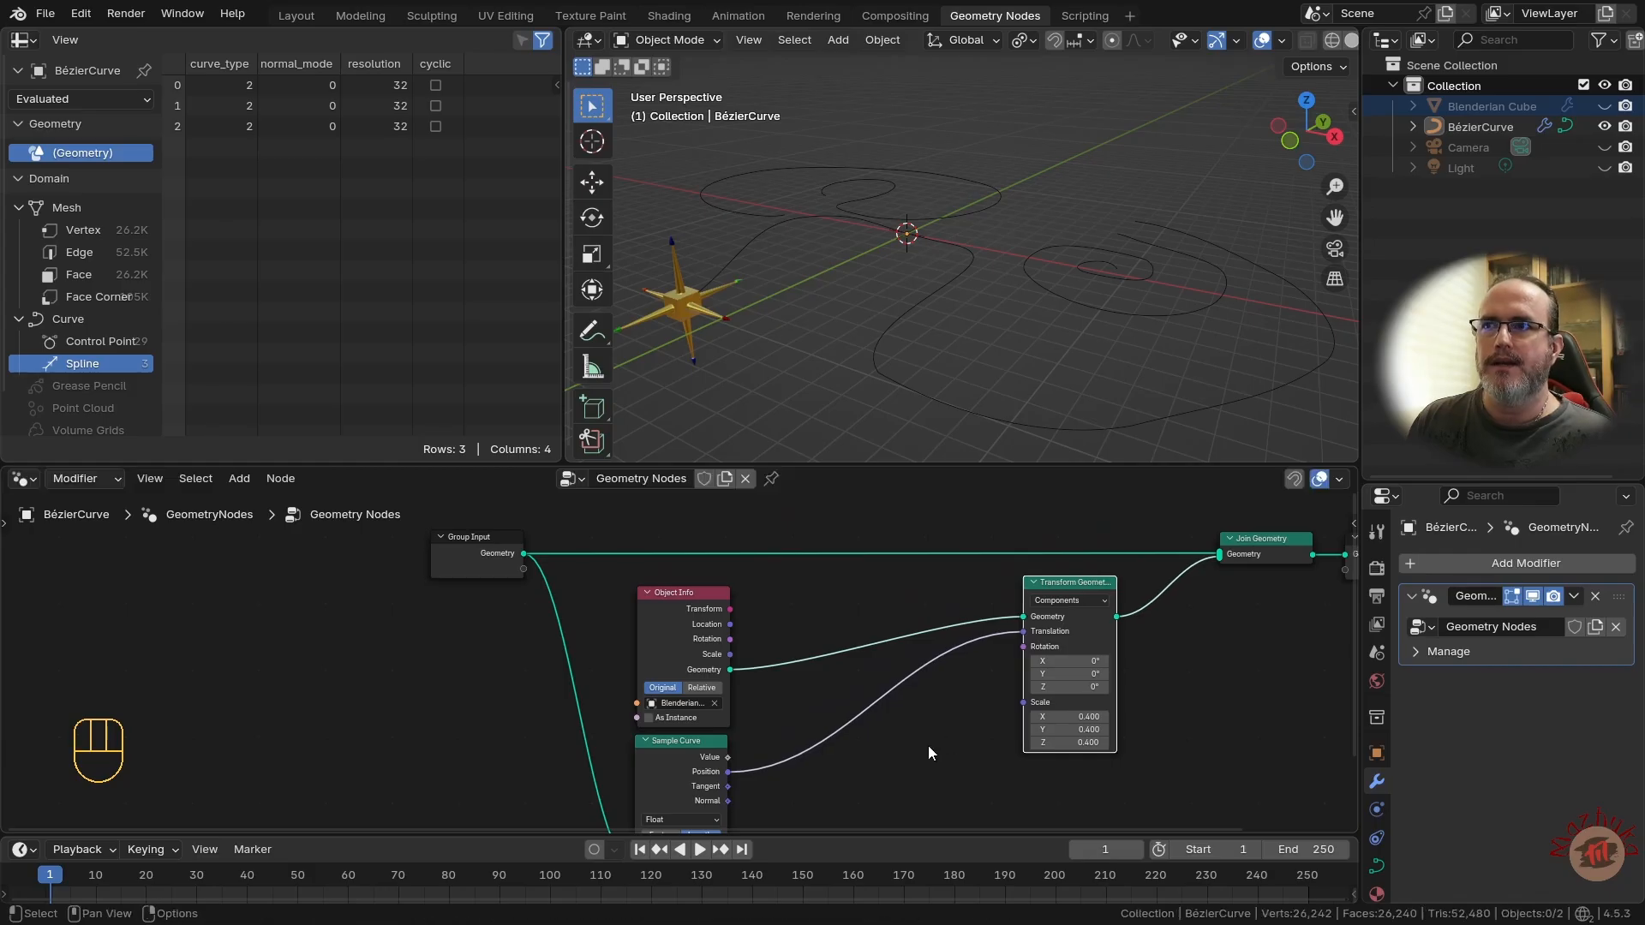
pyautogui.moveTo(878, 762); pyautogui.dragTo(873, 697, button='middle')
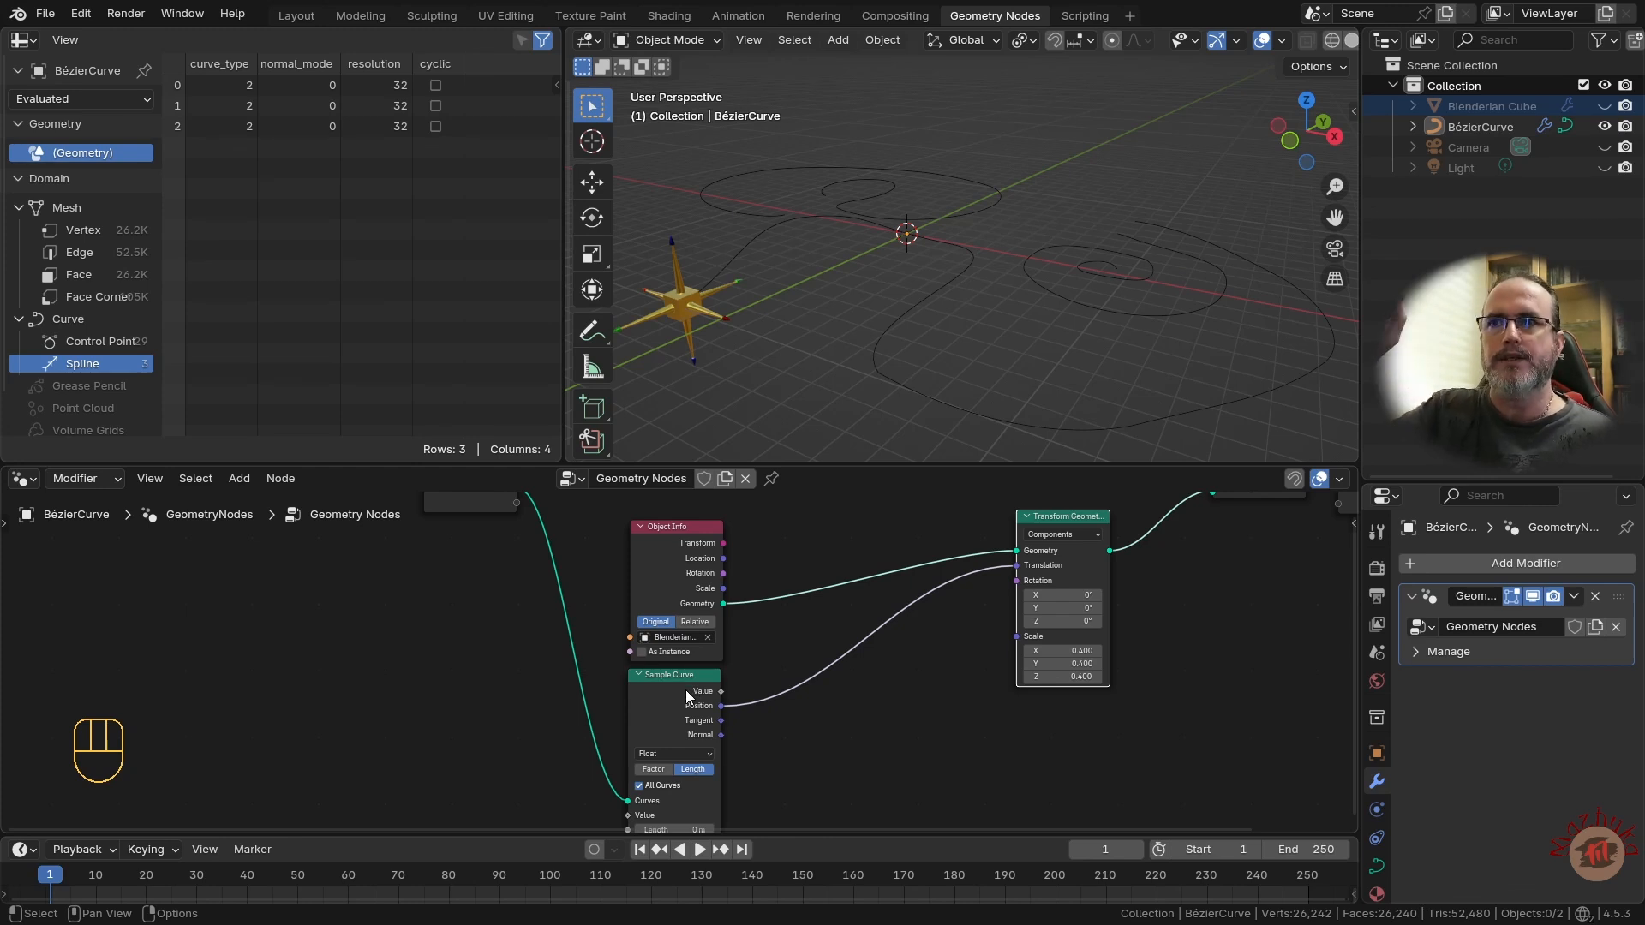
pyautogui.scroll(-1, 686, 771)
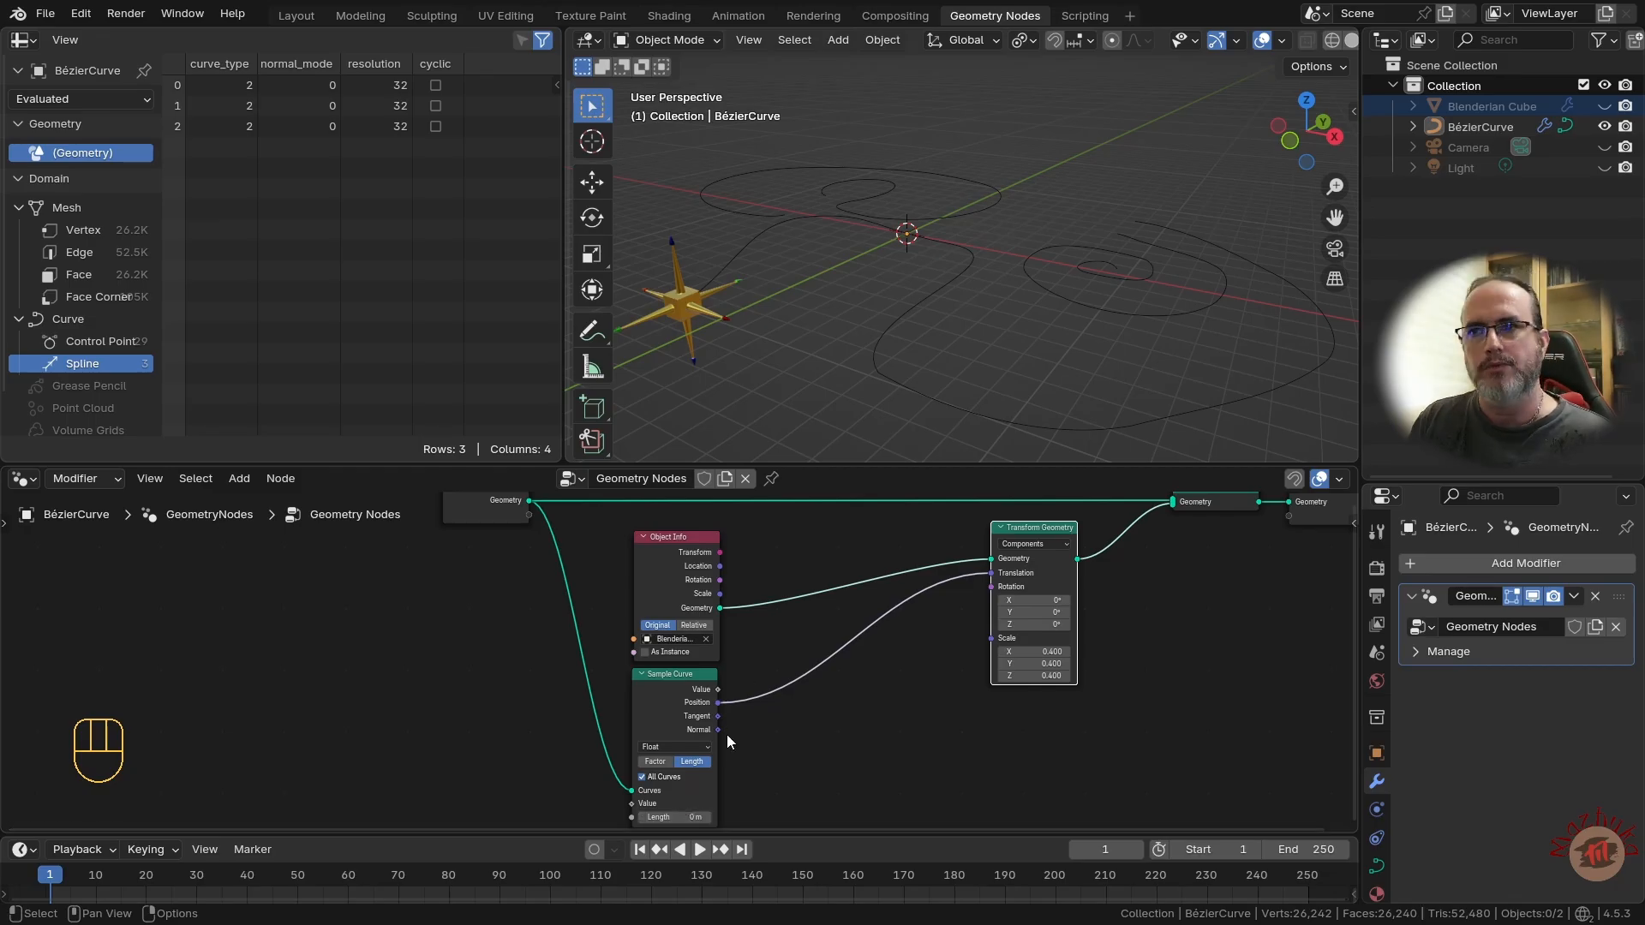
pyautogui.scroll(1, 726, 734)
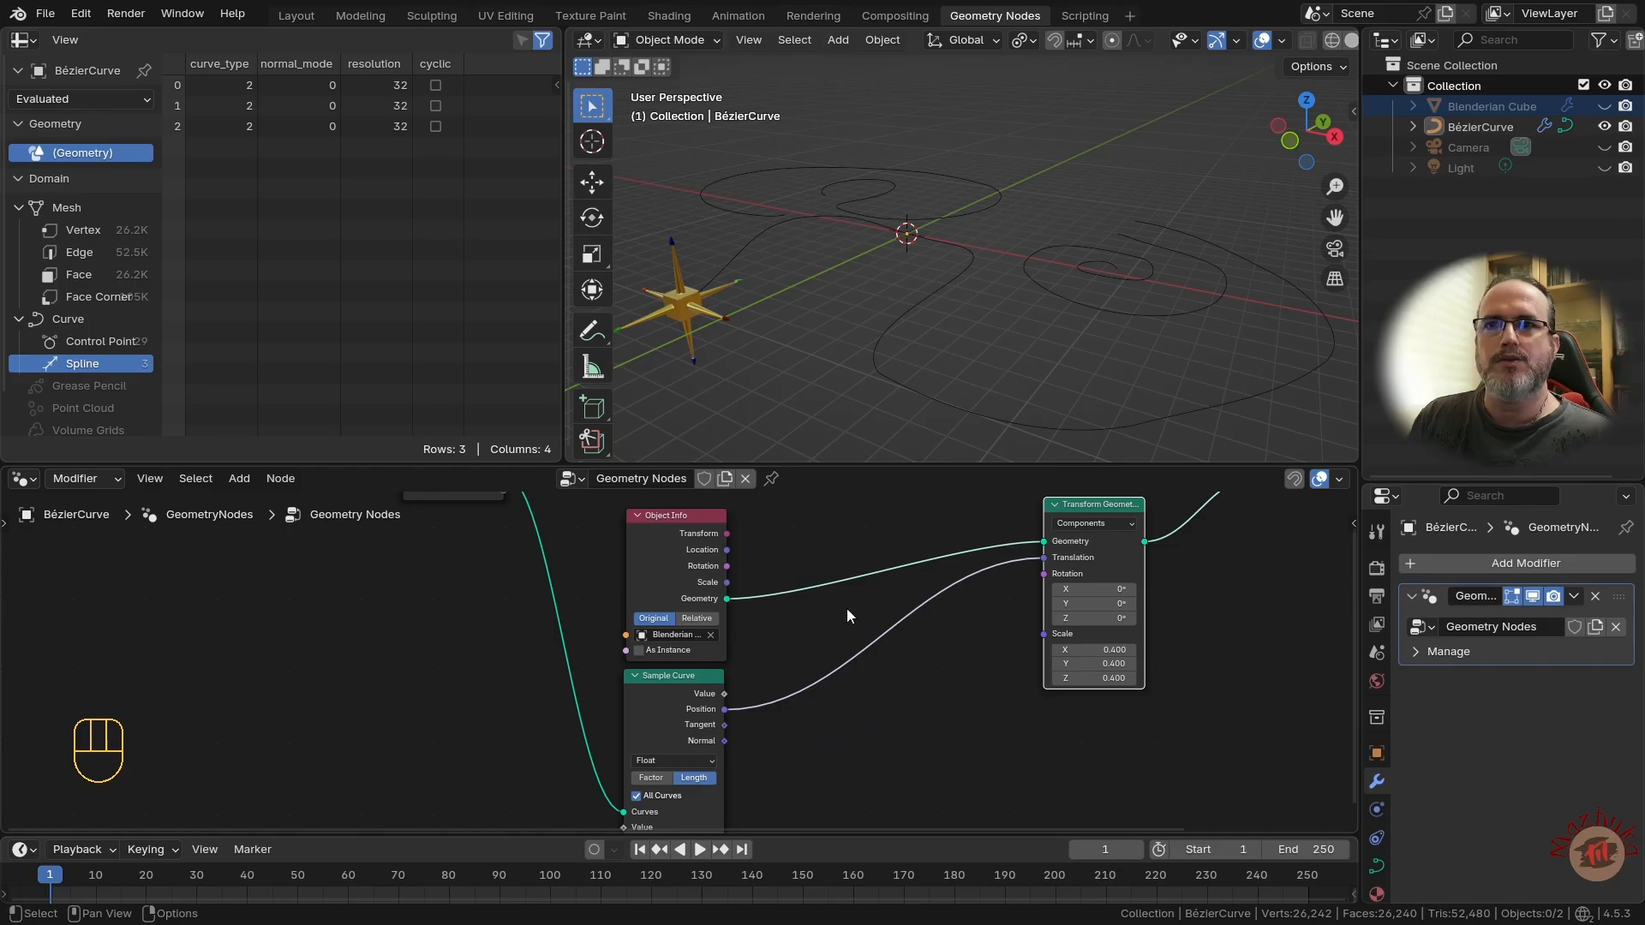
# - Add an Align Rotation to Vector node between the Sample Curve and Transform Geometry nodes
pyautogui.click(239, 478)
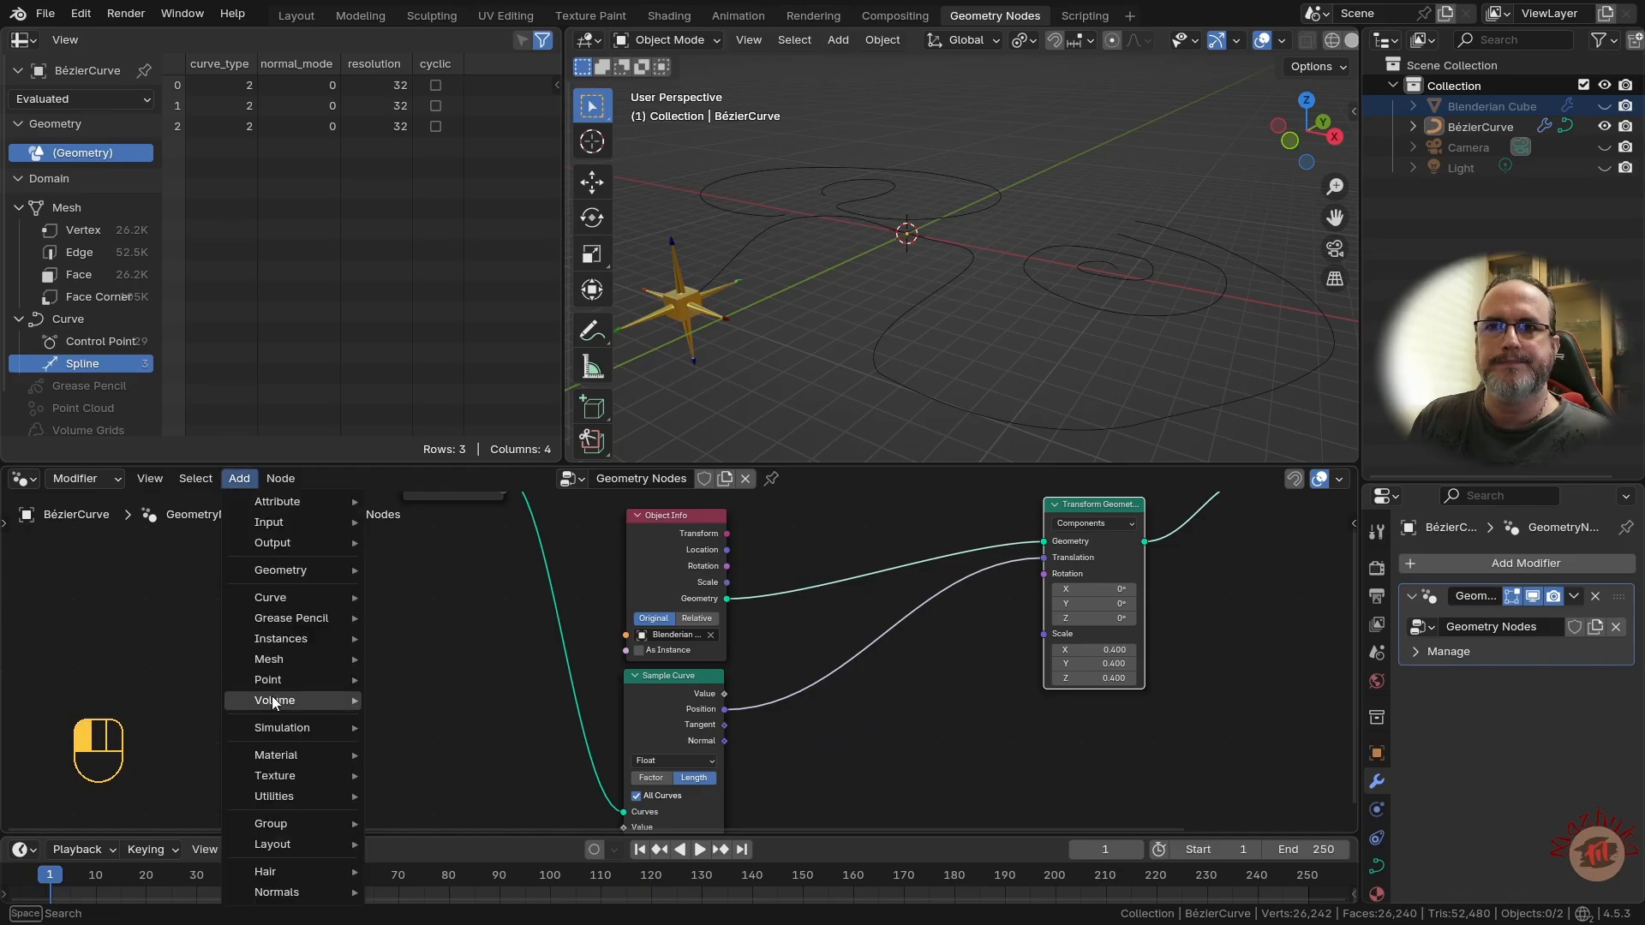
pyautogui.moveTo(285, 797)
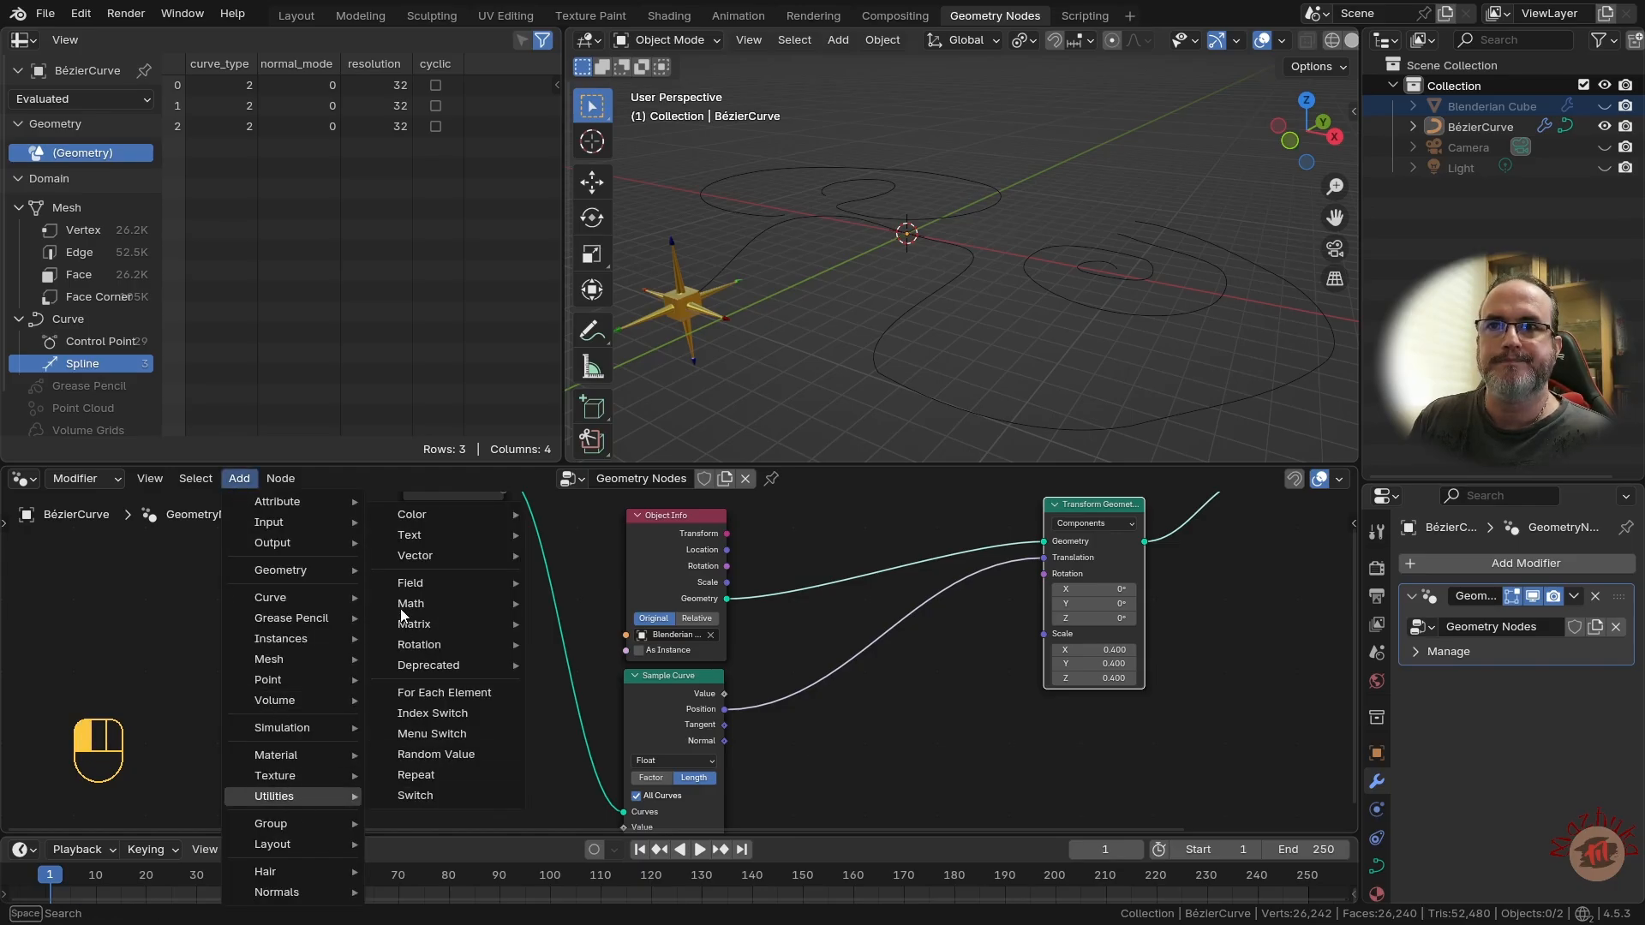
pyautogui.moveTo(418, 566)
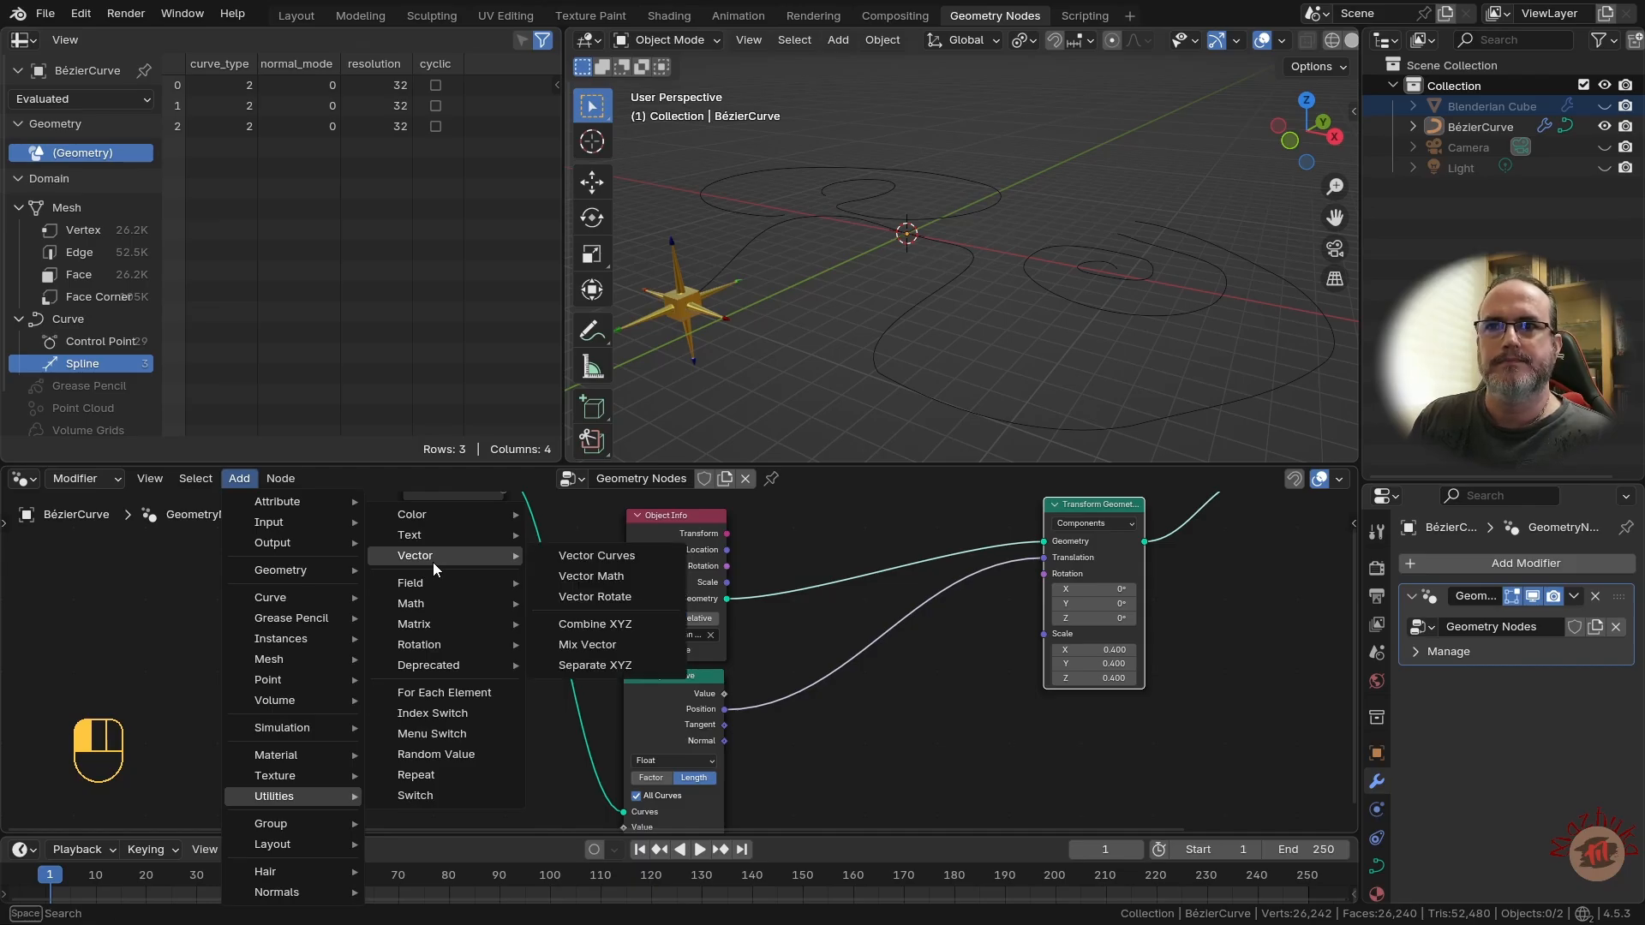
pyautogui.moveTo(430, 645)
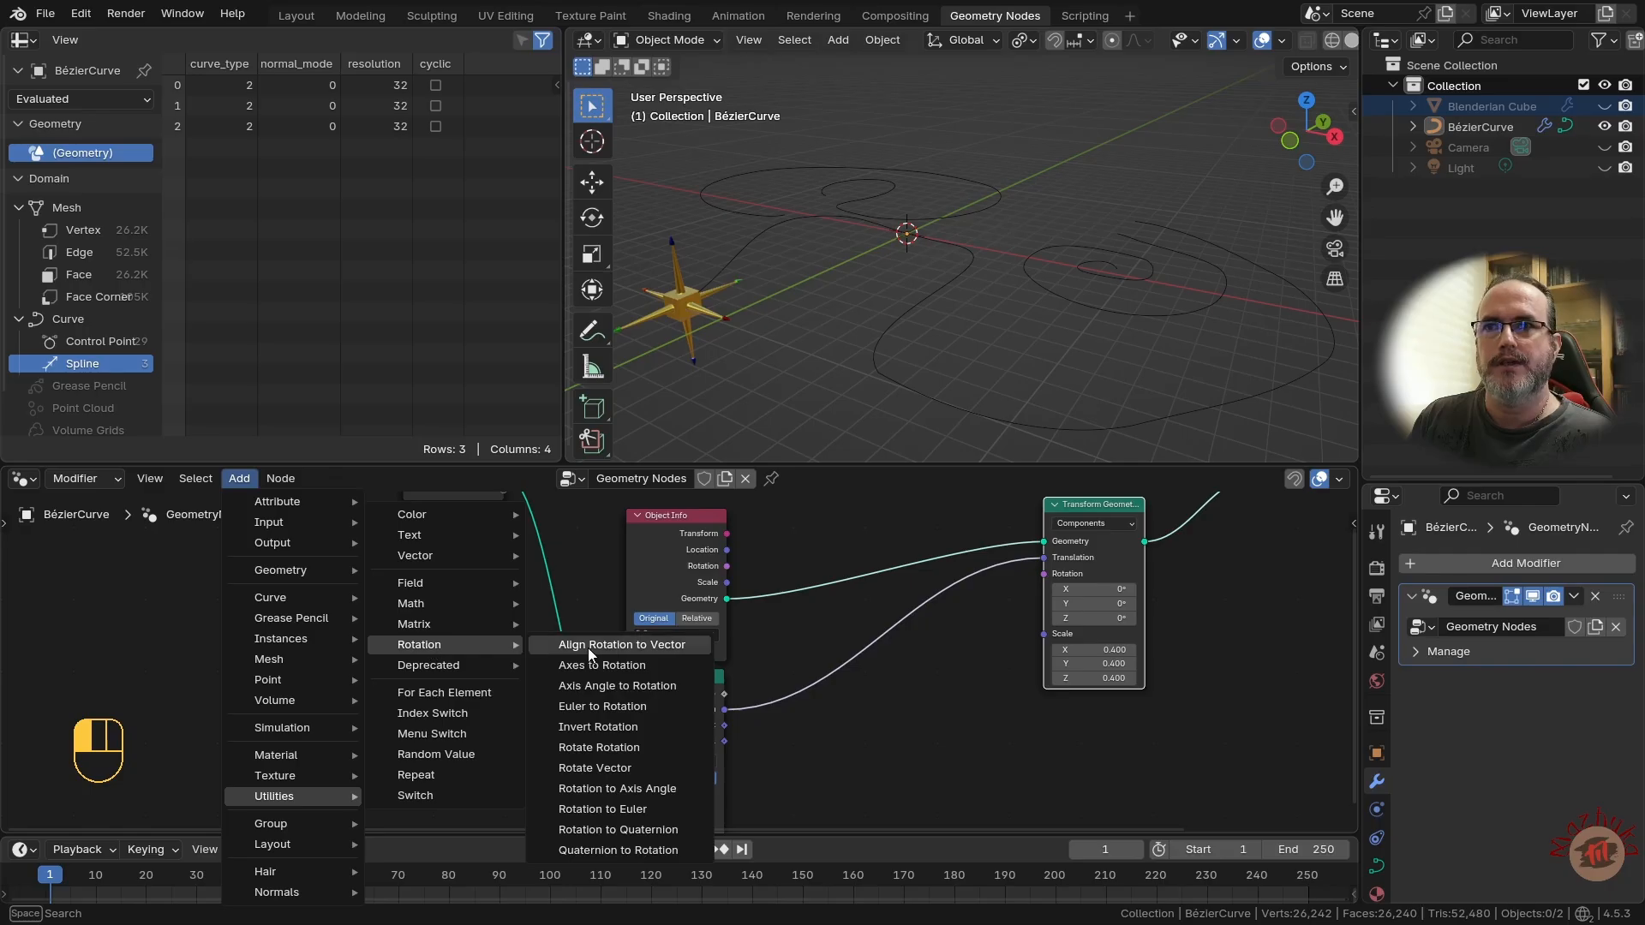
pyautogui.click(622, 647)
pyautogui.click(925, 694)
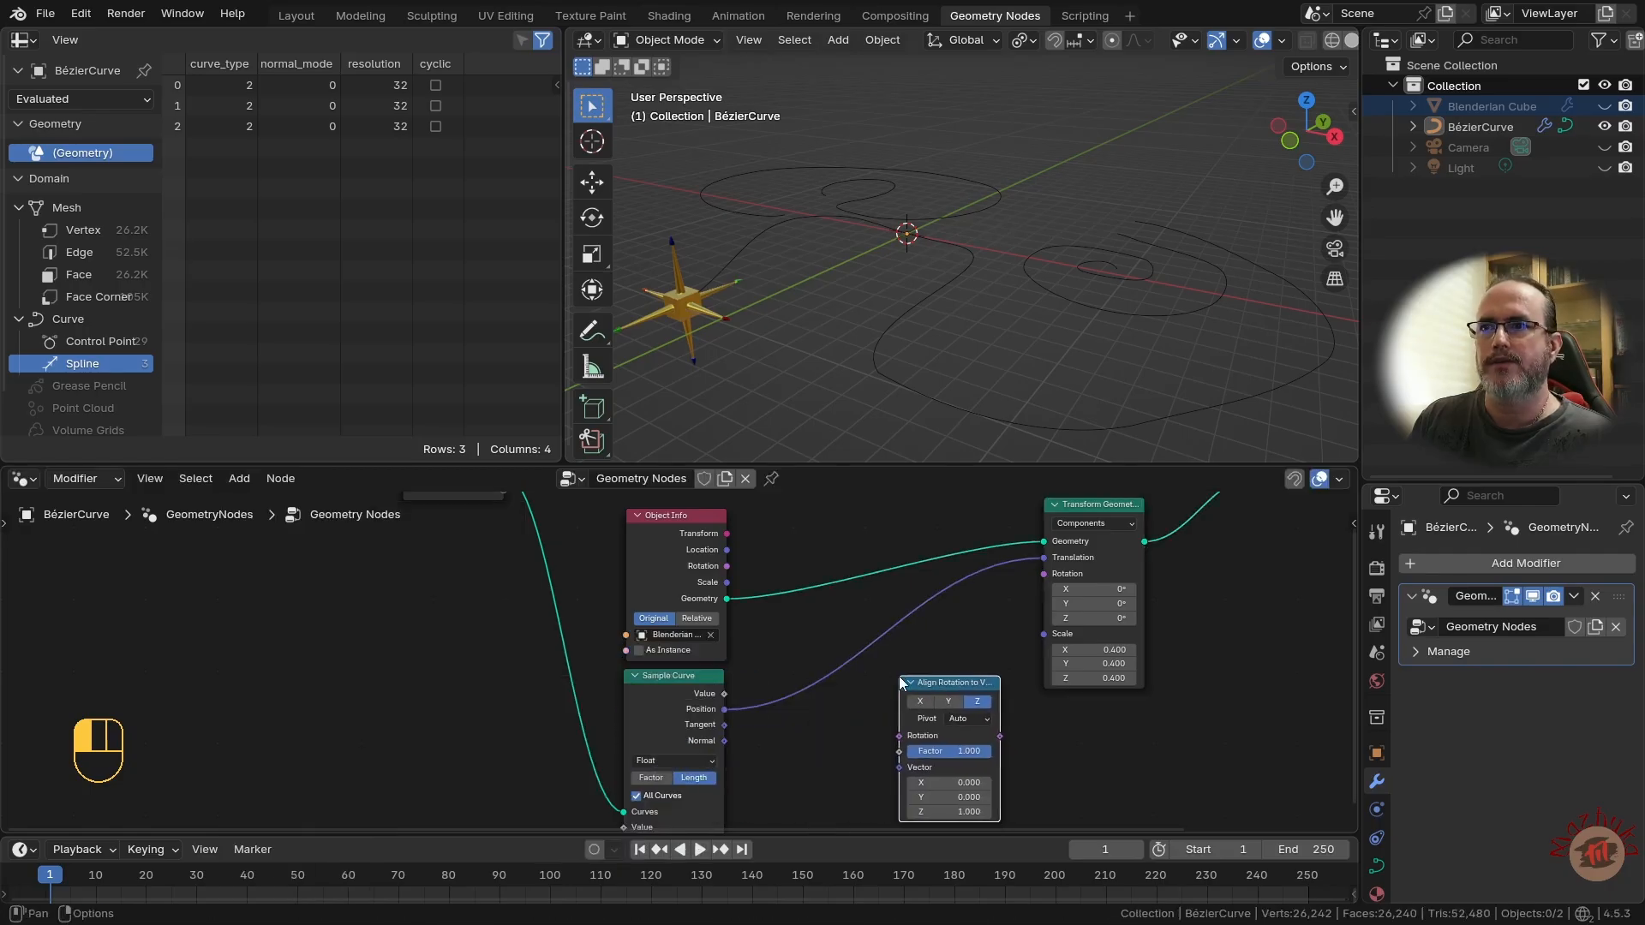
# - Link Sample Curve's Tangent to the Align Rotation to Vector node's Vector input, and its Rotation output to Transform Geometry's Rotation
pyautogui.moveTo(727, 727); pyautogui.dragTo(895, 766)
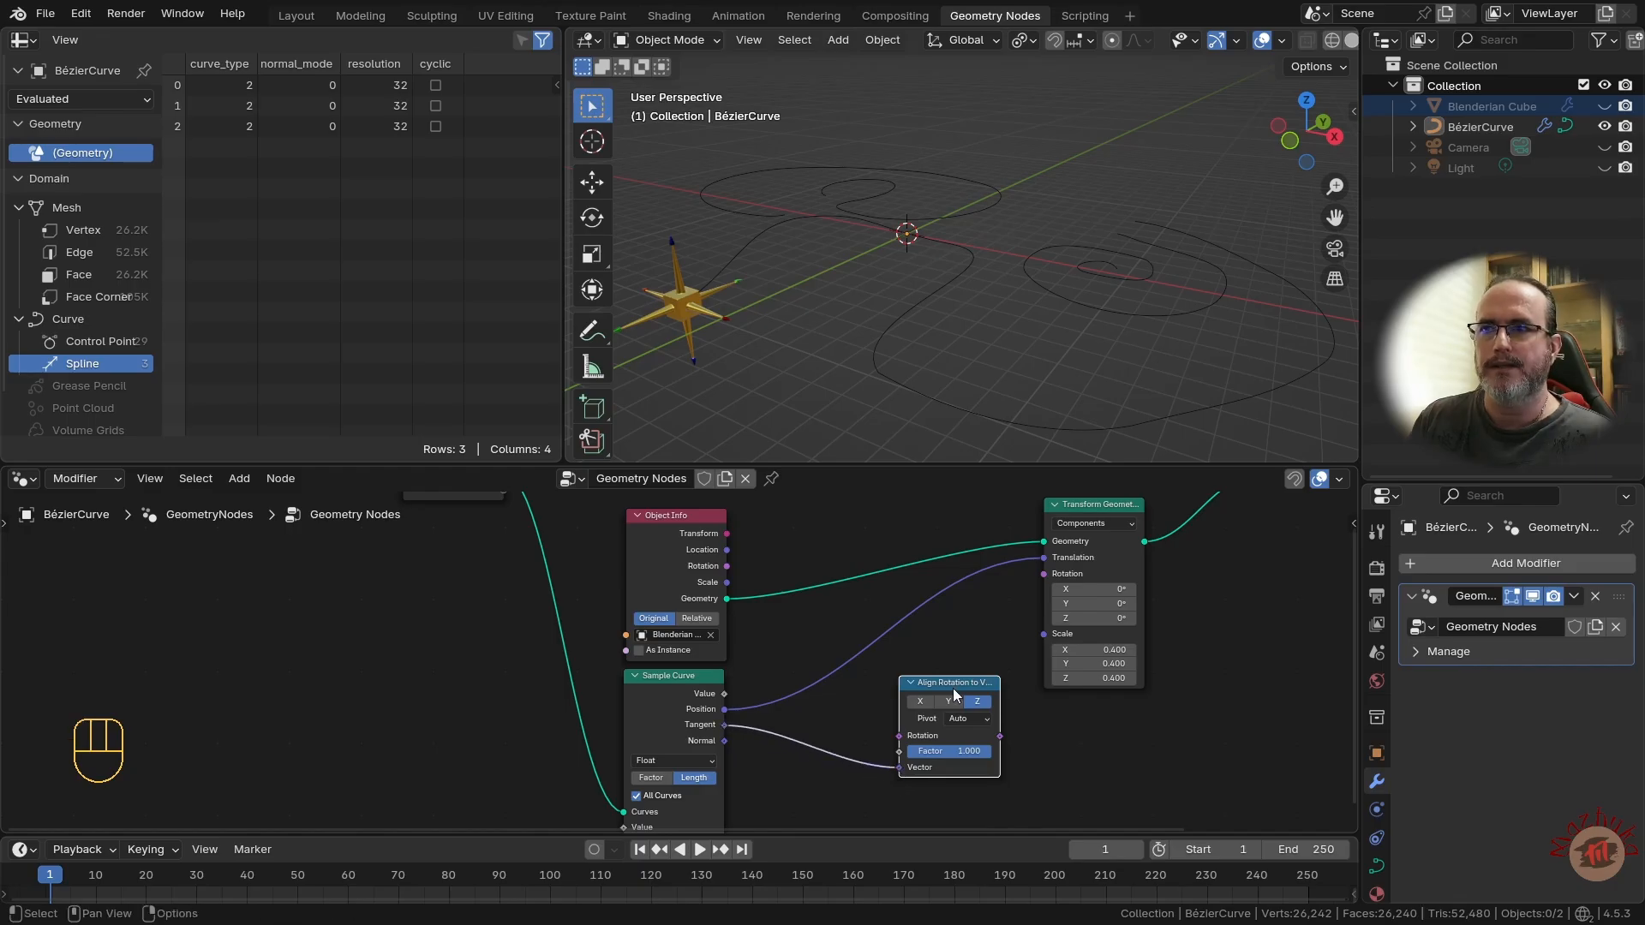
pyautogui.moveTo(954, 682); pyautogui.dragTo(861, 712)
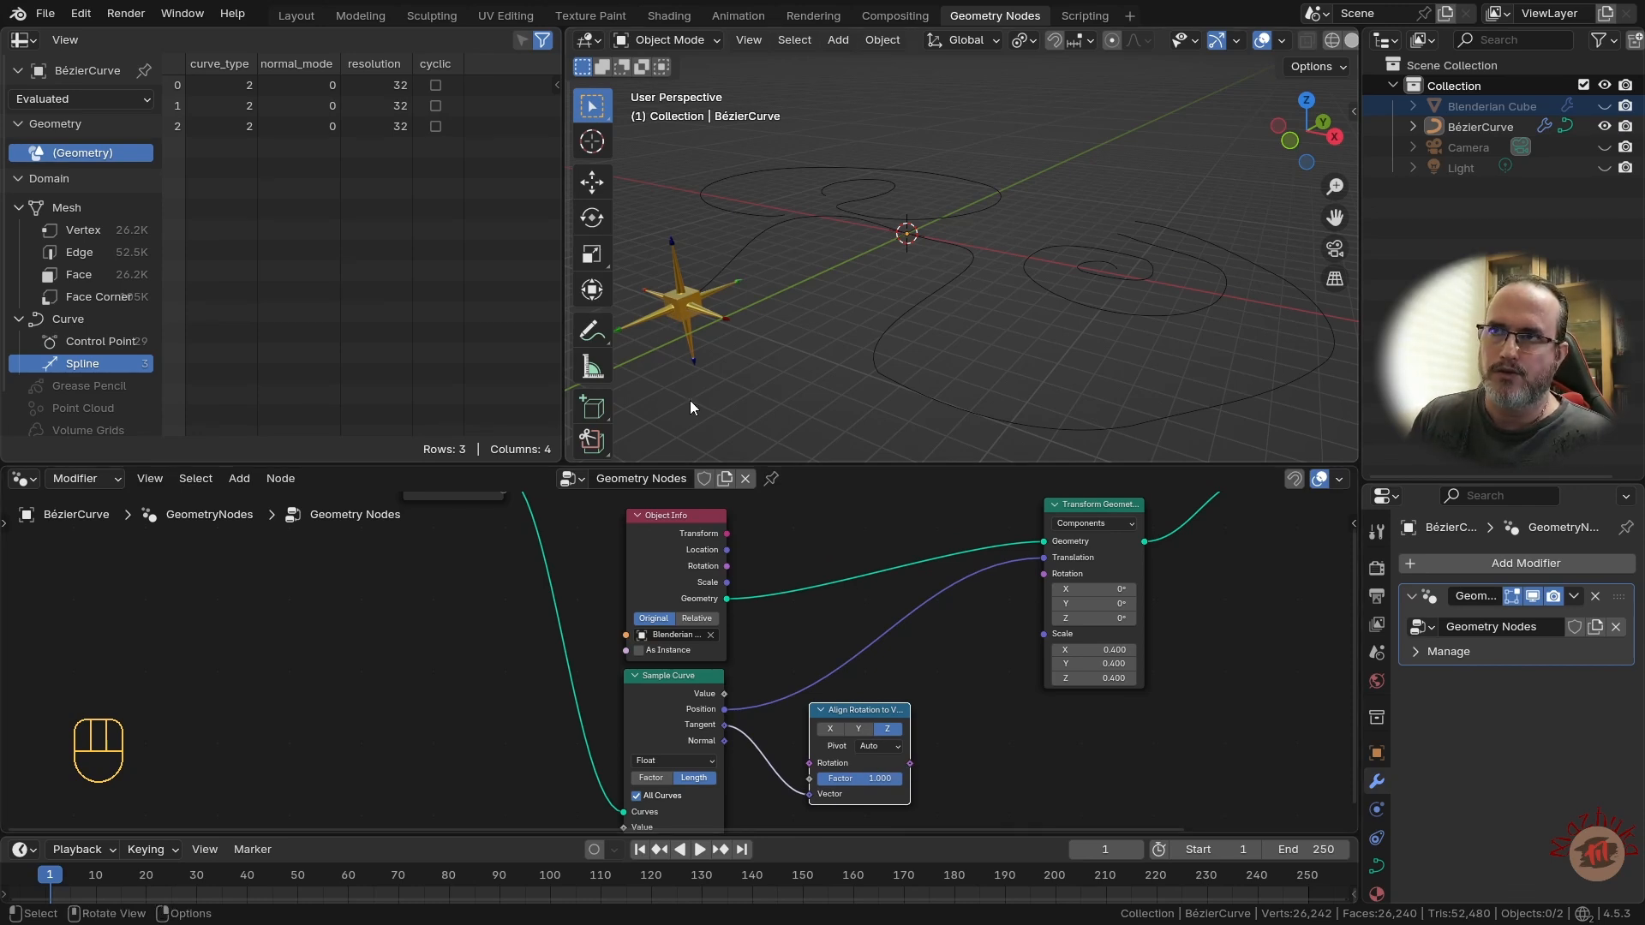
pyautogui.moveTo(910, 763); pyautogui.dragTo(1030, 581)
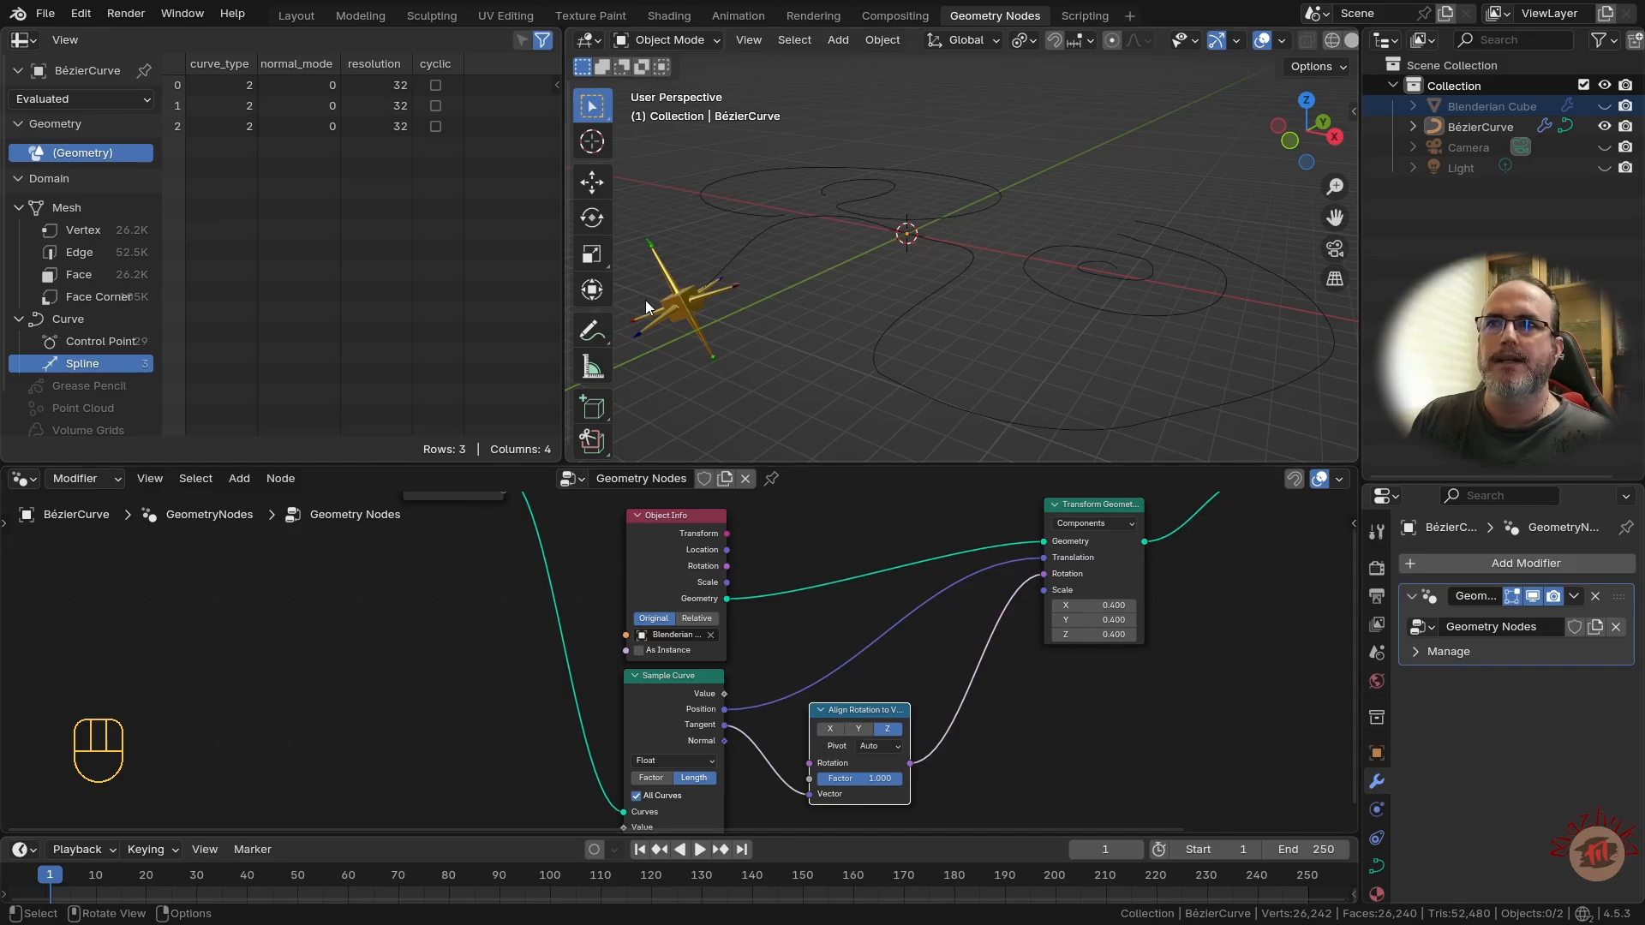
# - Try the X, Y and Z axis options on Align Rotation to Vector and leave the alignment axis at Y
pyautogui.scroll(3, 650, 300)
pyautogui.keyDown('shift'); pyautogui.moveTo(650, 299); pyautogui.dragTo(977, 411, button='middle'); pyautogui.keyUp('shift')
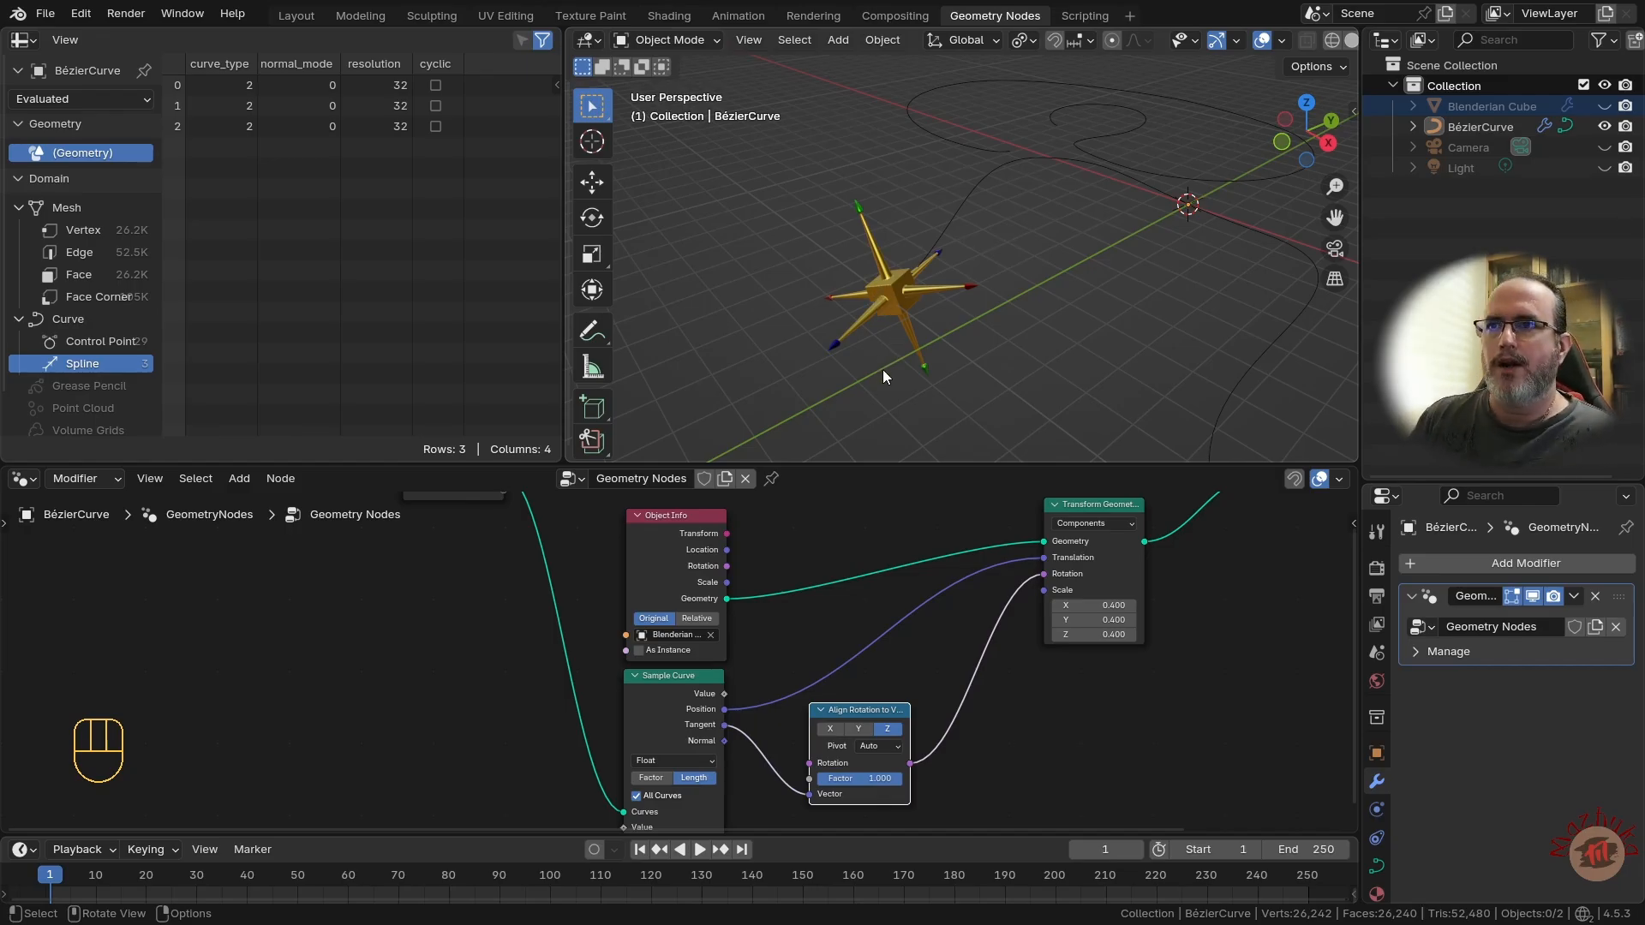
pyautogui.click(828, 730)
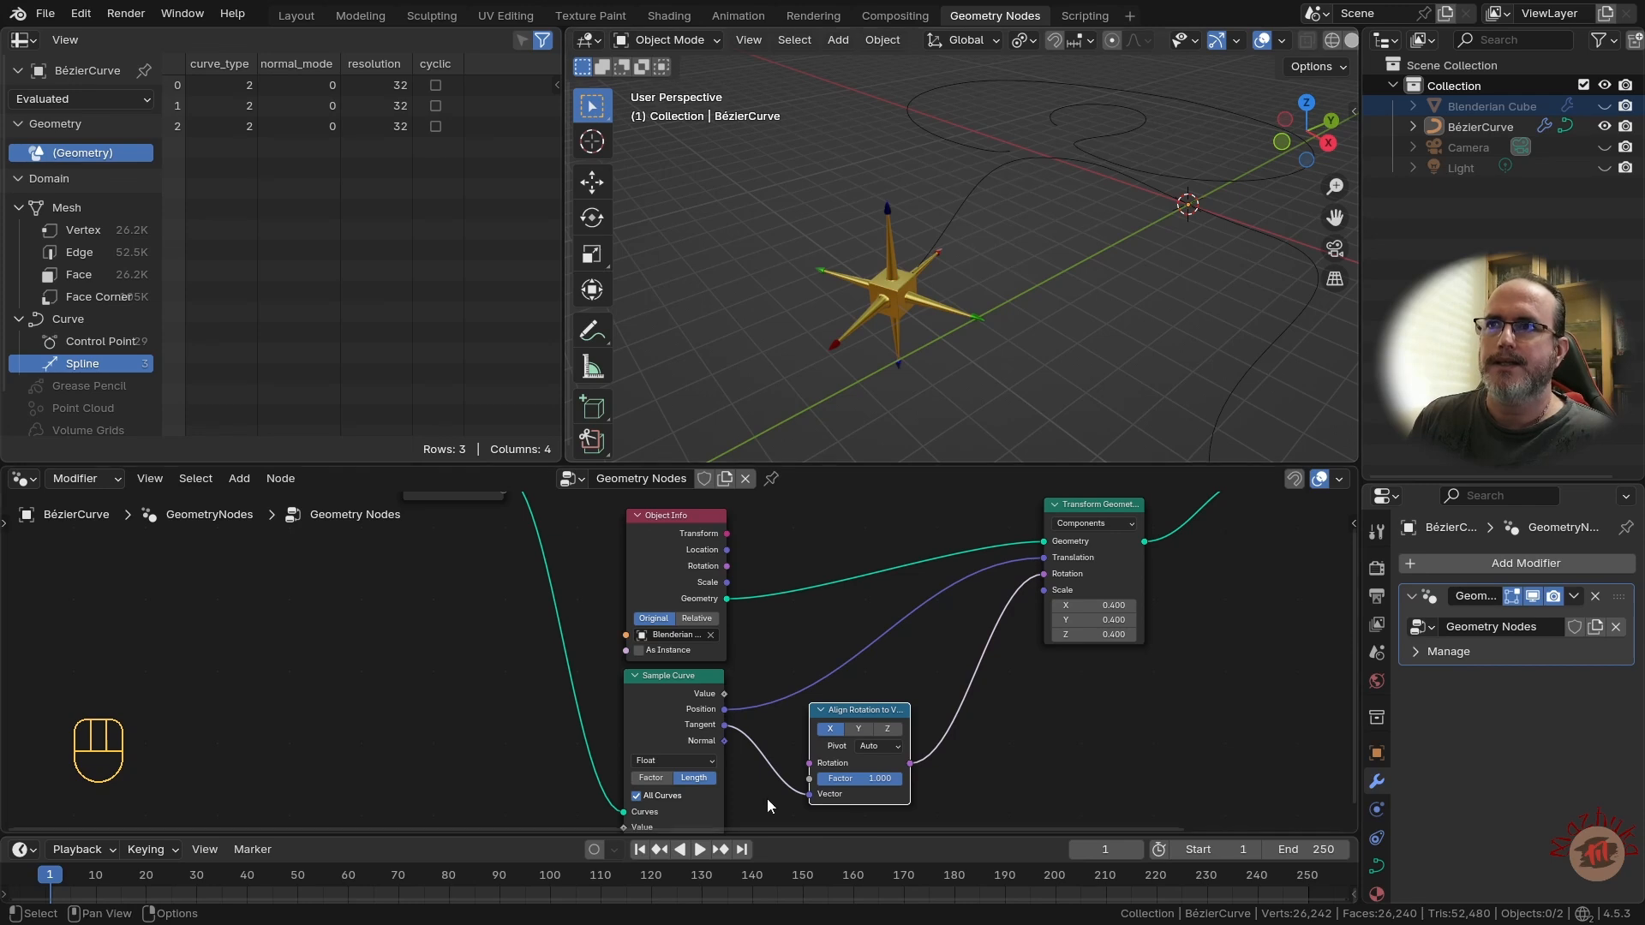
pyautogui.click(858, 729)
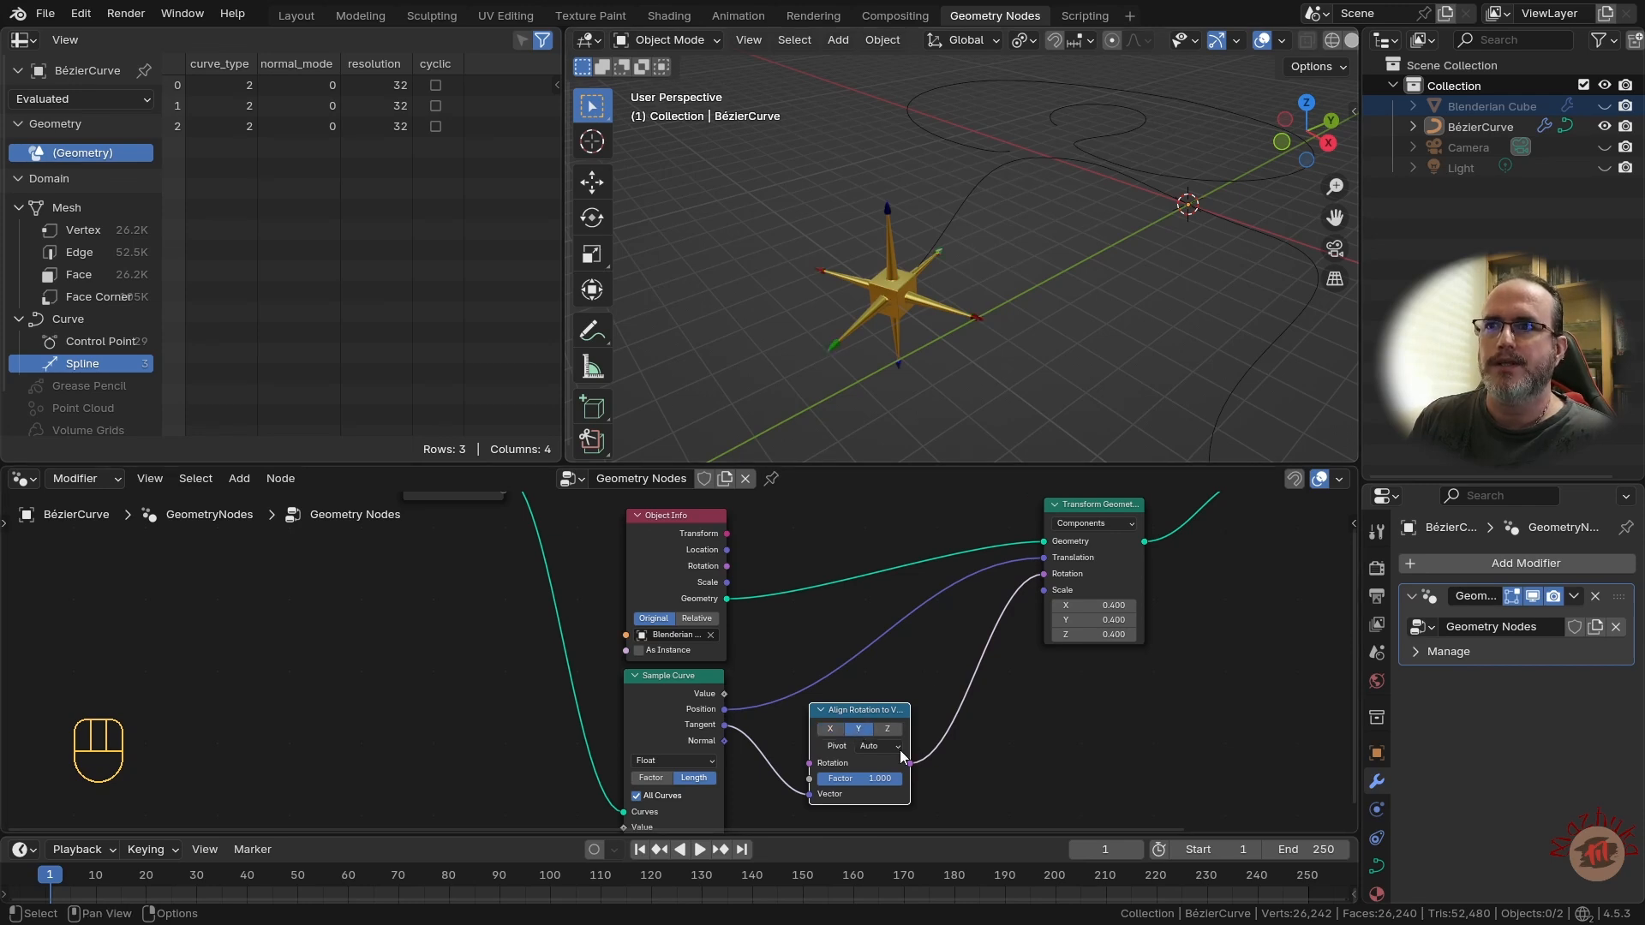
pyautogui.click(886, 729)
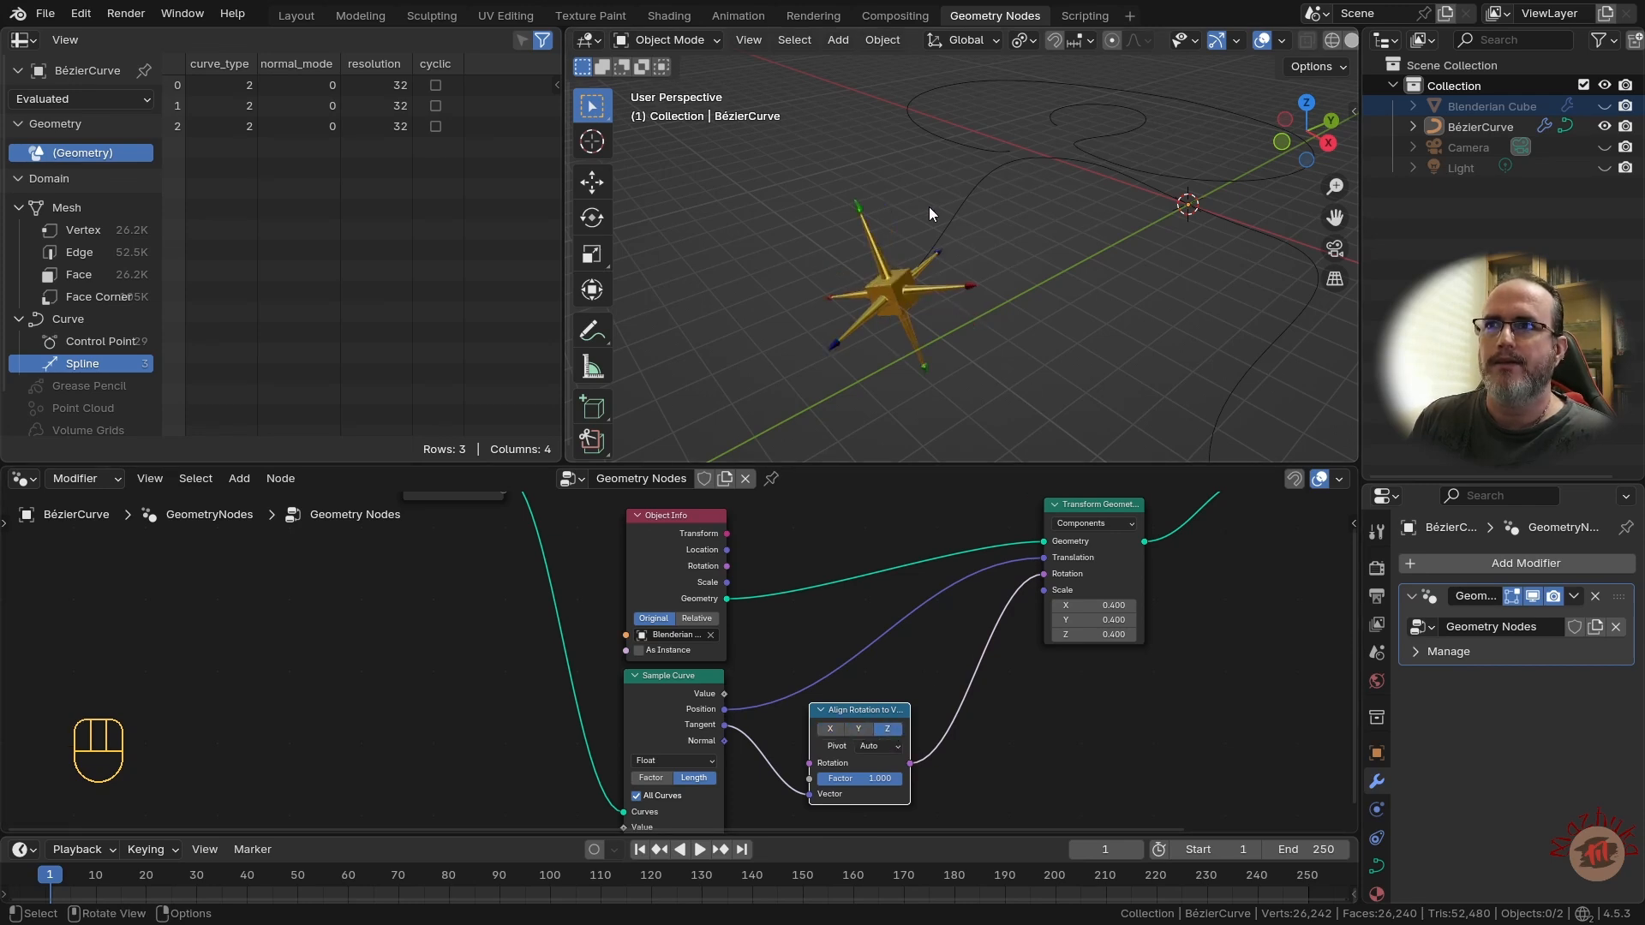
pyautogui.click(861, 728)
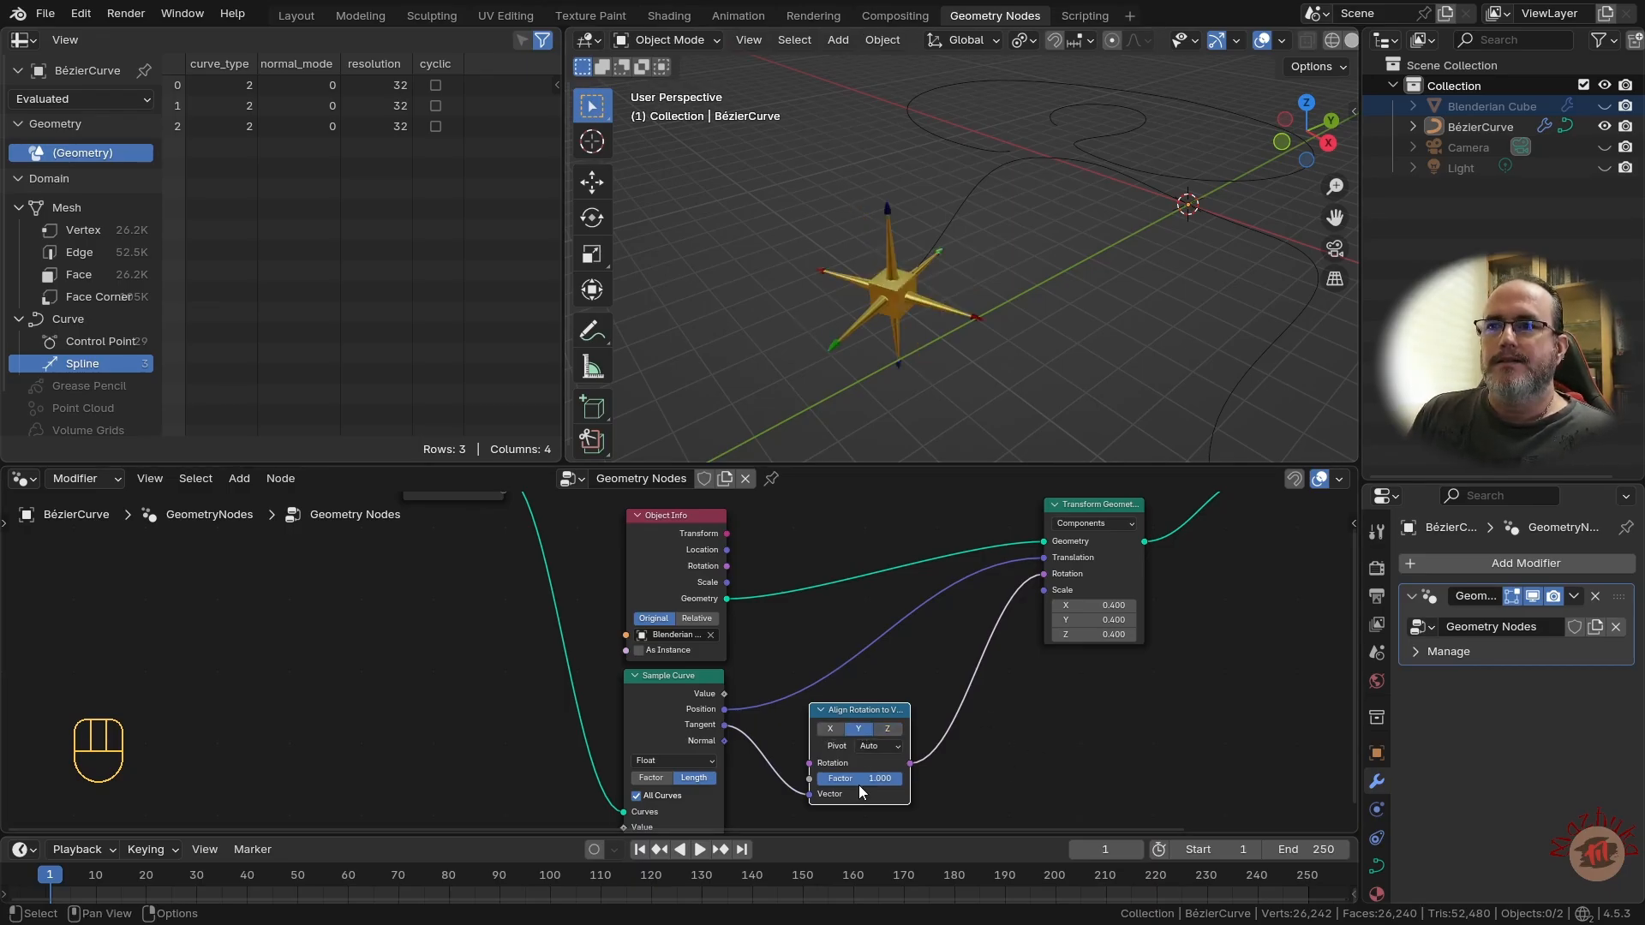
# - Vary Sample Curve's Length to slide the cube along all the curve's splines, and leave it at 0 m
pyautogui.moveTo(891, 782)
pyautogui.mouseDown()
pyautogui.moveTo(848, 782)
pyautogui.moveTo(887, 779)
pyautogui.mouseUp()
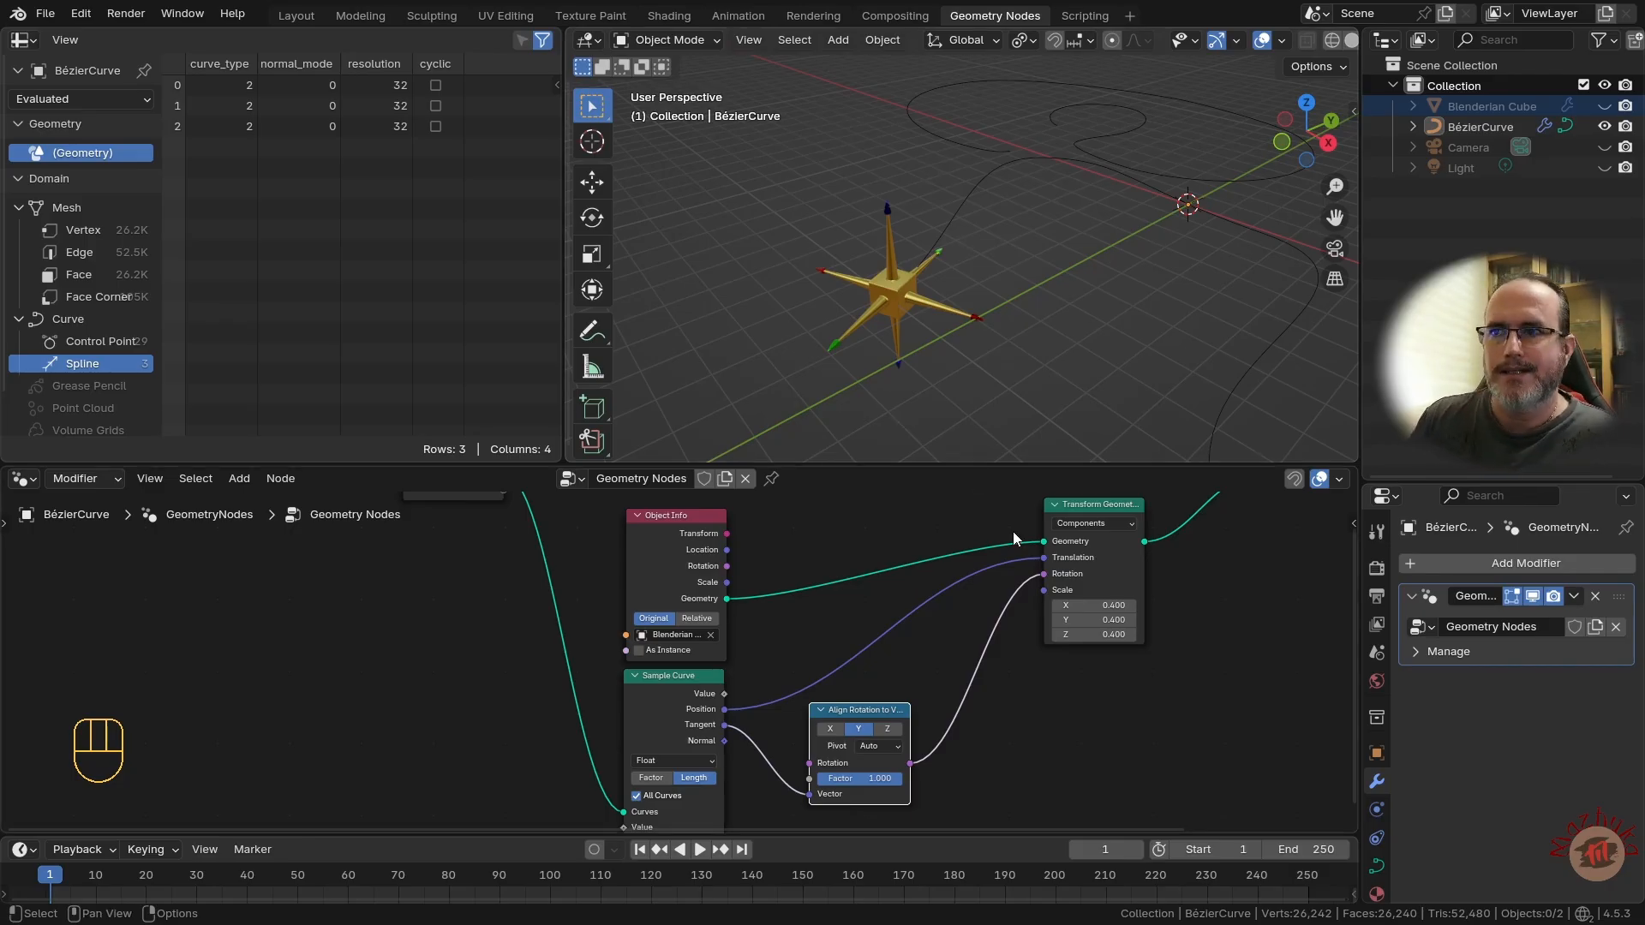
pyautogui.moveTo(1008, 735); pyautogui.dragTo(1046, 631, button='middle')
pyautogui.moveTo(728, 730); pyautogui.dragTo(969, 729)
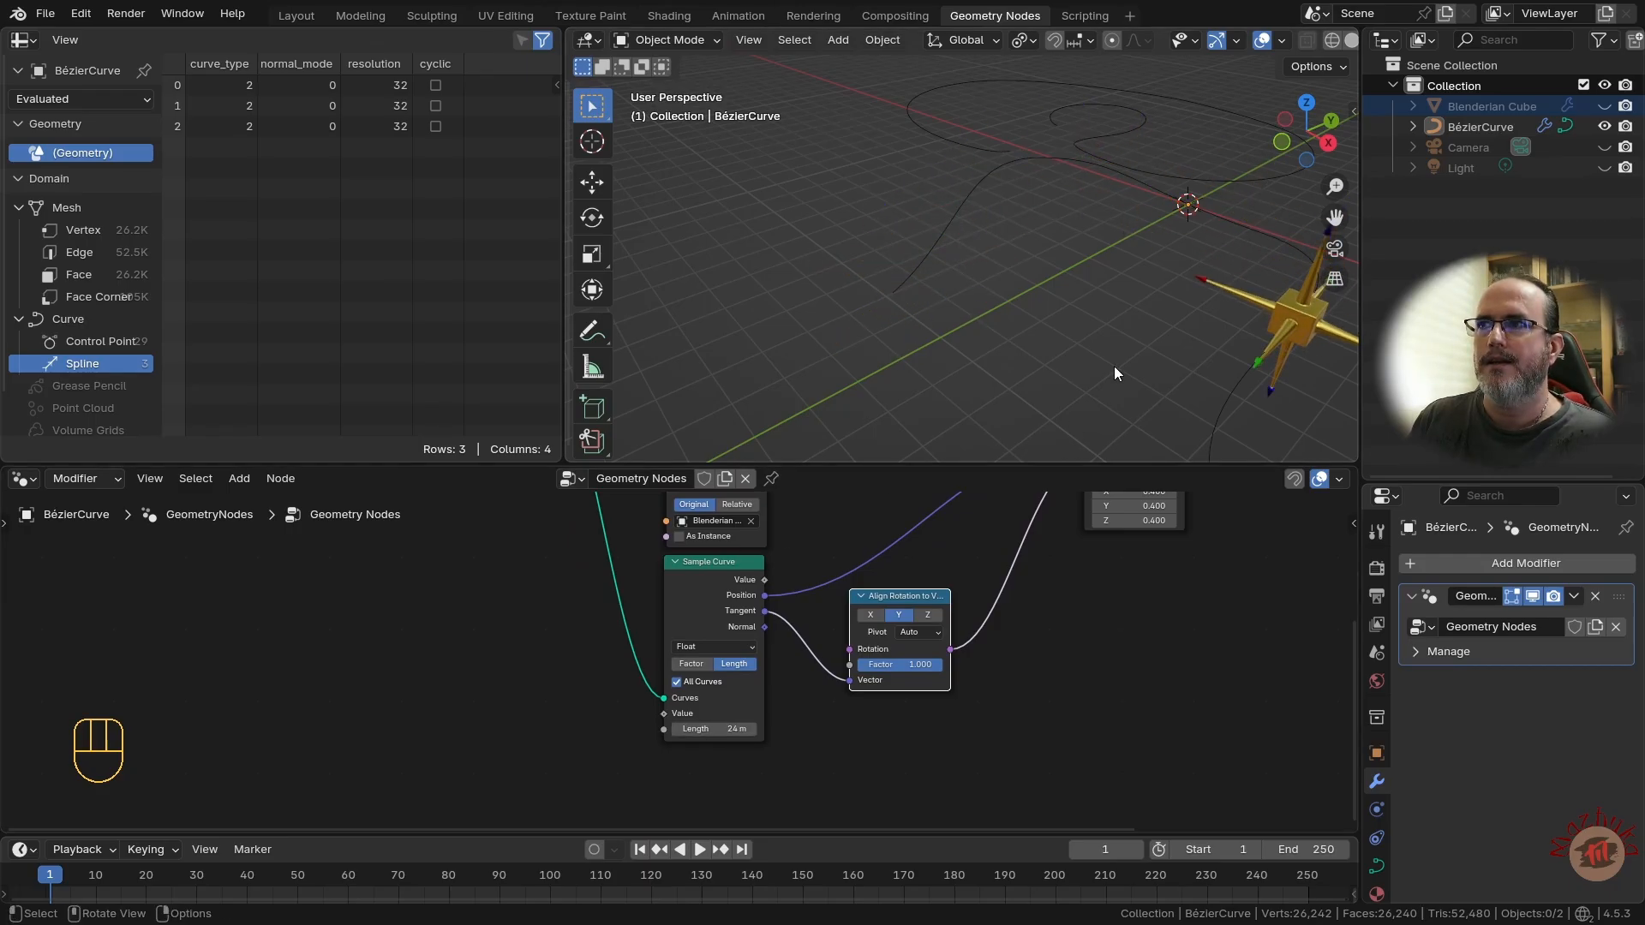
pyautogui.moveTo(1113, 366); pyautogui.dragTo(978, 338, button='middle')
pyautogui.scroll(-2, 978, 338)
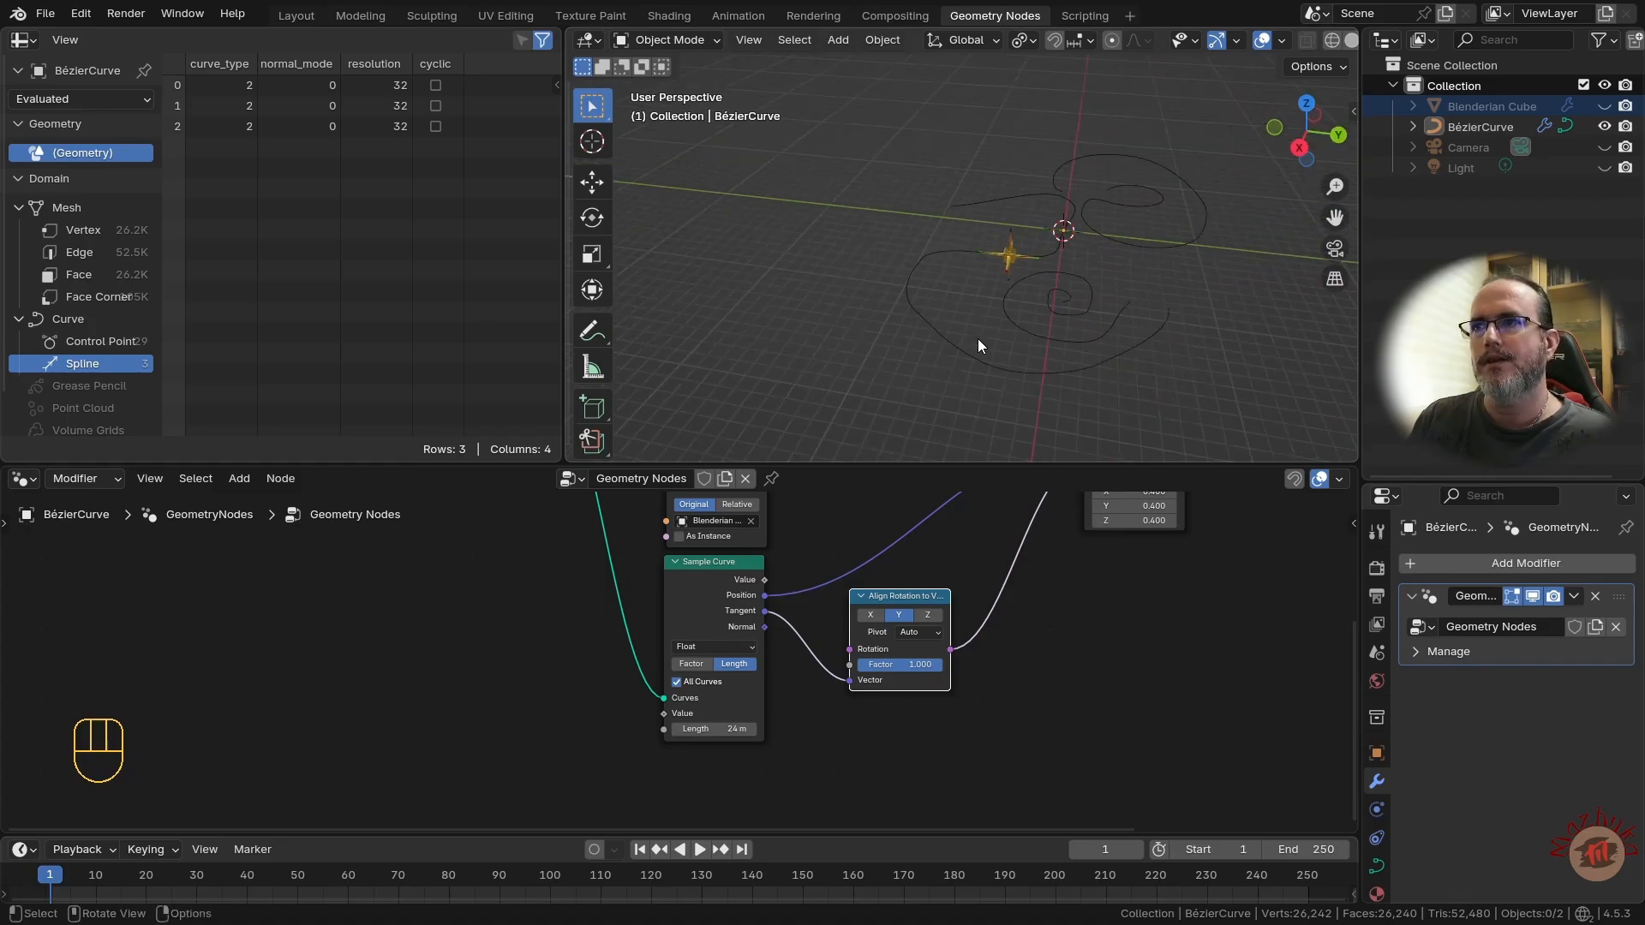
pyautogui.moveTo(708, 730)
pyautogui.mouseDown()
pyautogui.moveTo(848, 729)
pyautogui.moveTo(711, 729)
pyautogui.mouseUp()
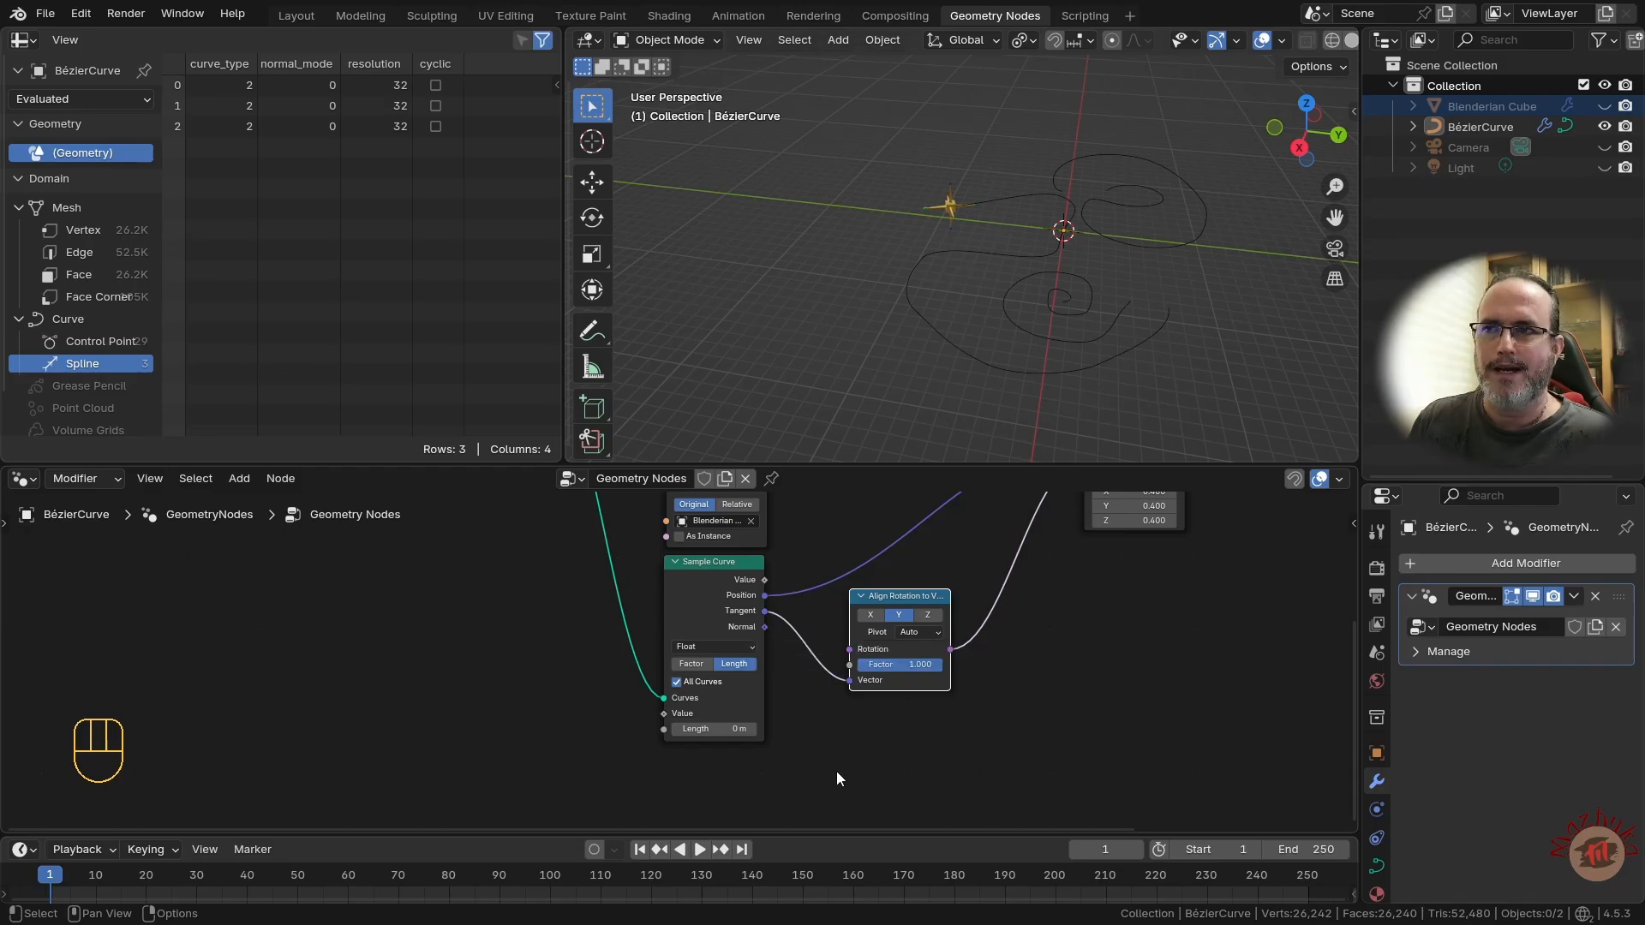
# - Select the Sample Curve node and shift it slightly, keeping it just below the Object Info node
pyautogui.moveTo(1059, 636); pyautogui.dragTo(911, 753, button='middle')
pyautogui.hscroll(-12, 911, 743)
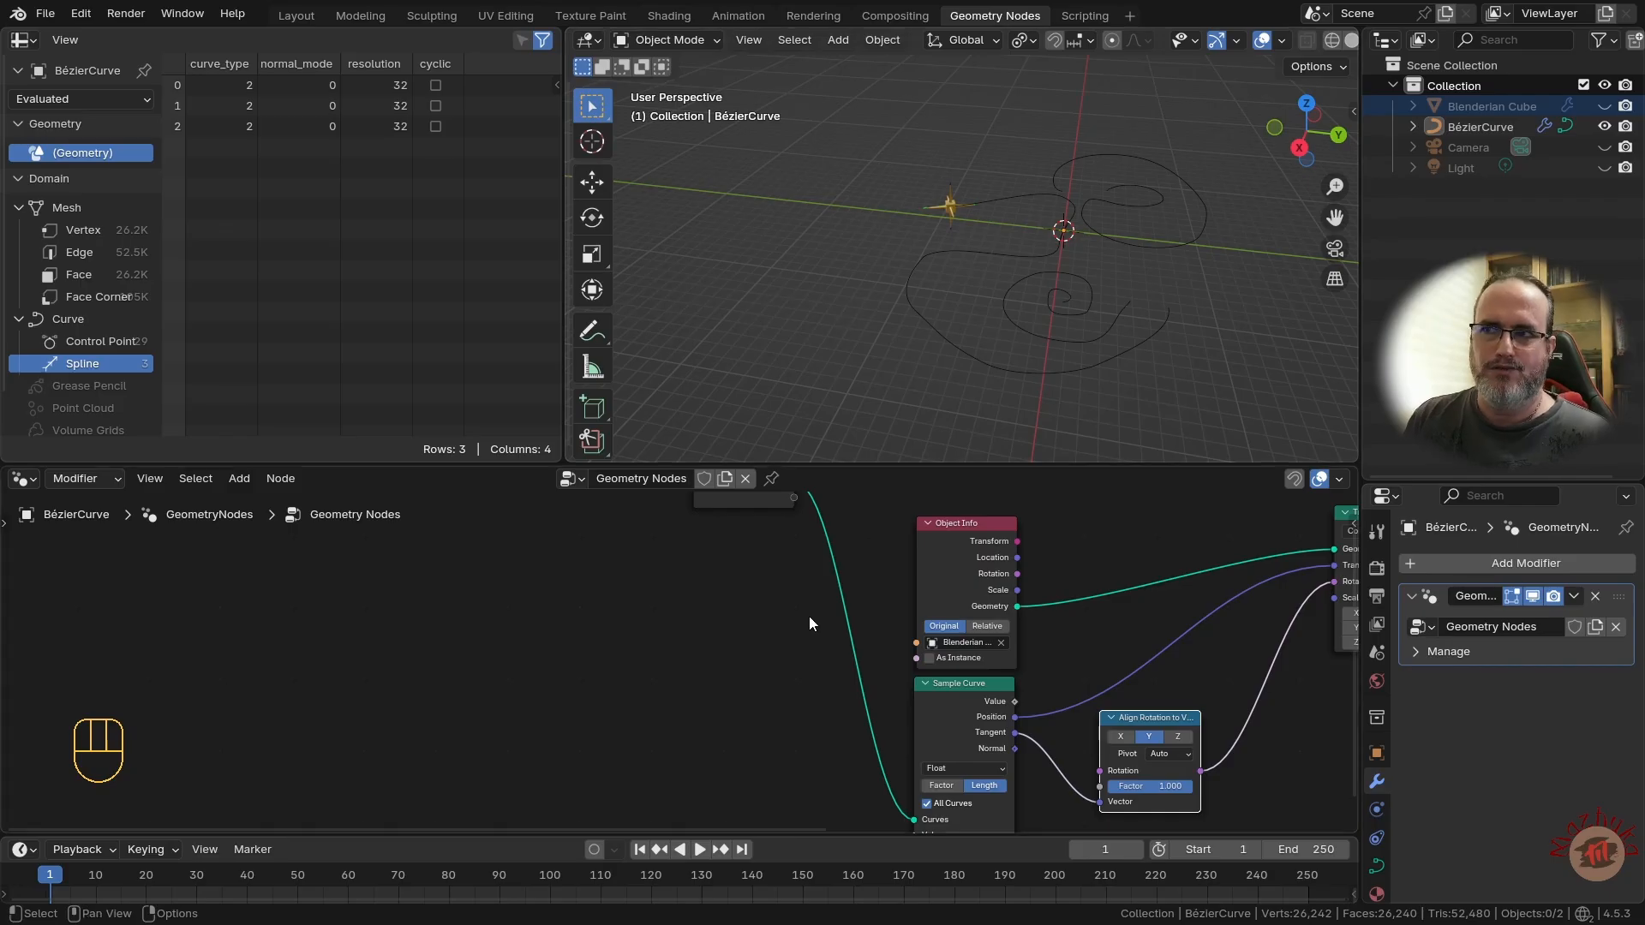
pyautogui.moveTo(808, 659); pyautogui.dragTo(243, 742, button='middle')
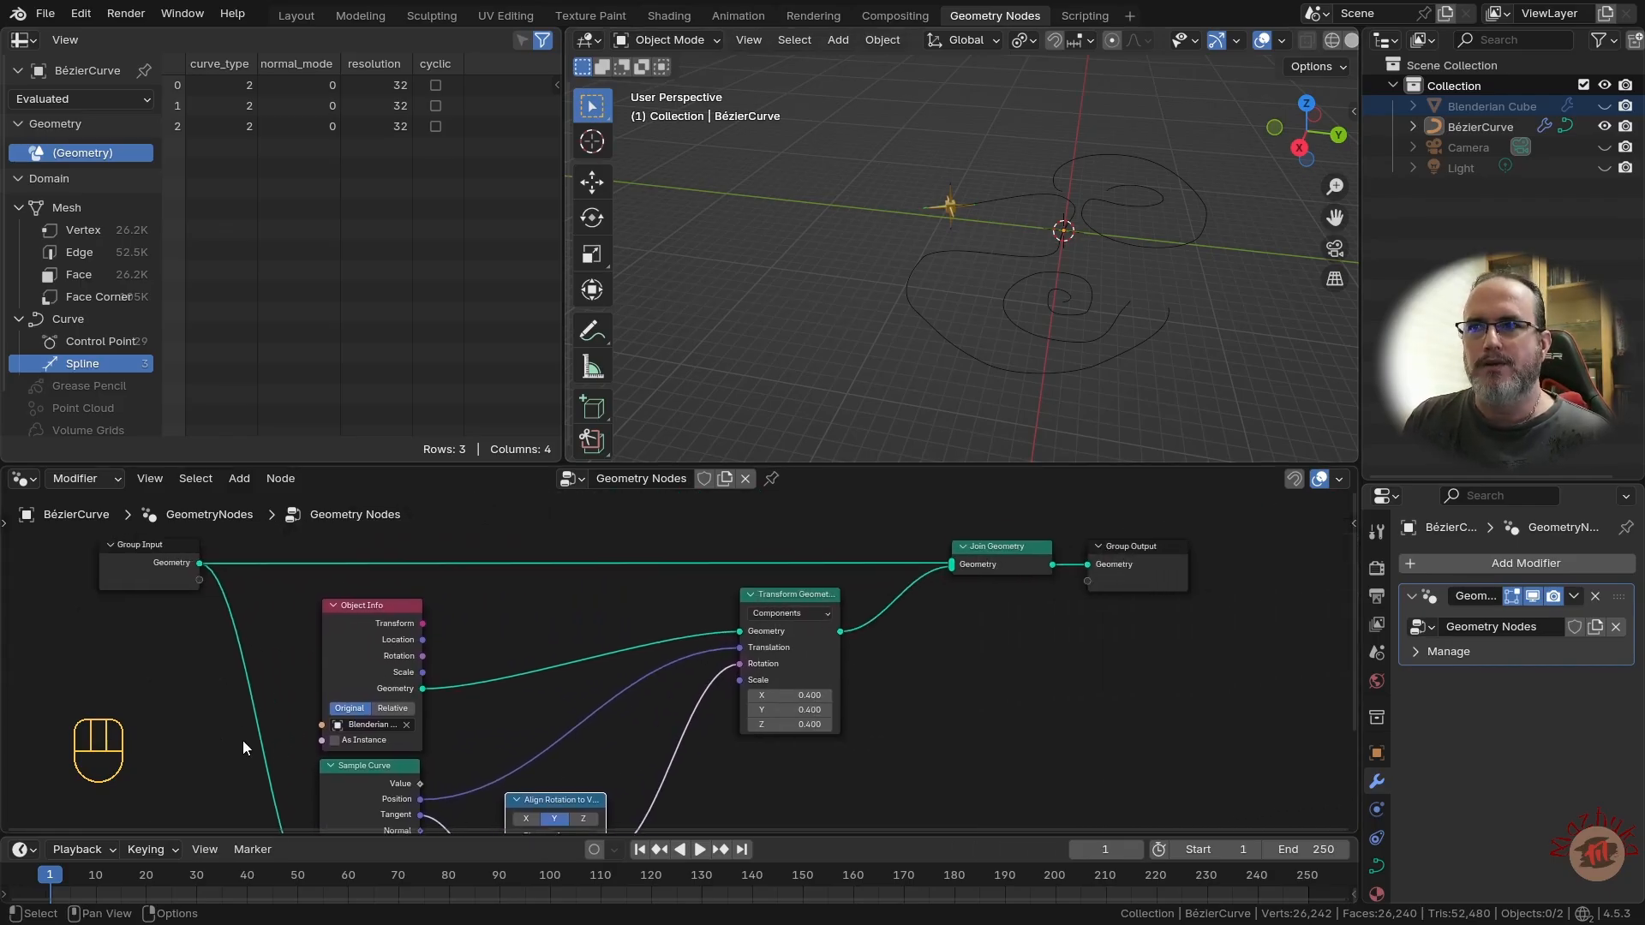
pyautogui.scroll(-1, 439, 718)
pyautogui.moveTo(439, 718); pyautogui.dragTo(491, 629, button='middle')
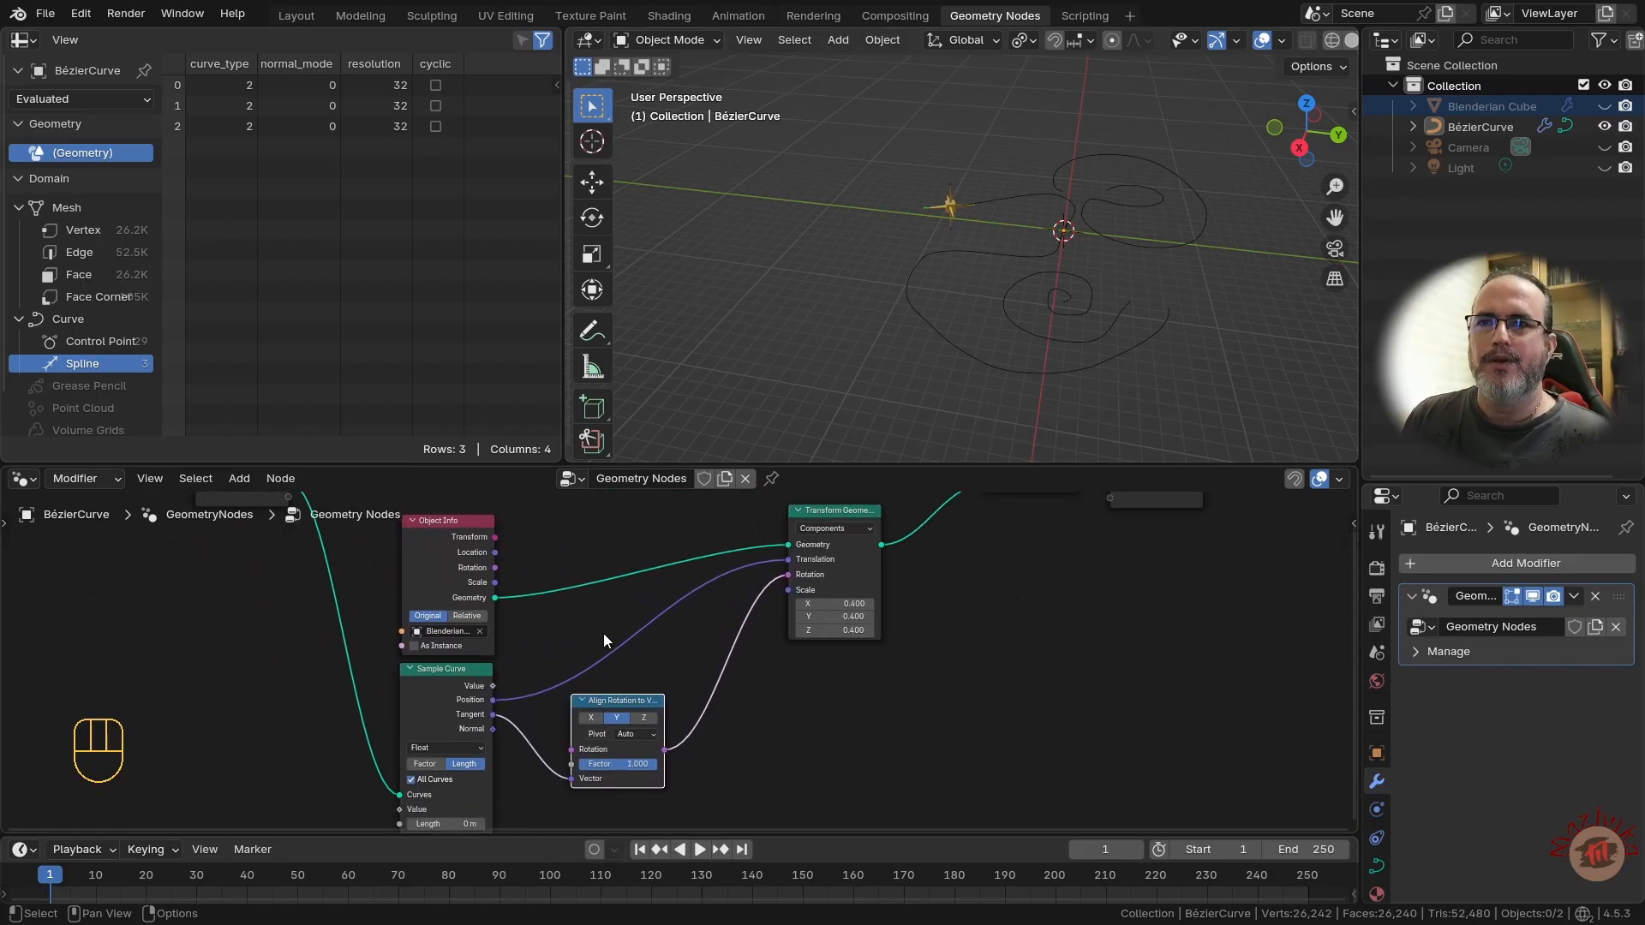
pyautogui.moveTo(454, 675); pyautogui.dragTo(459, 680)
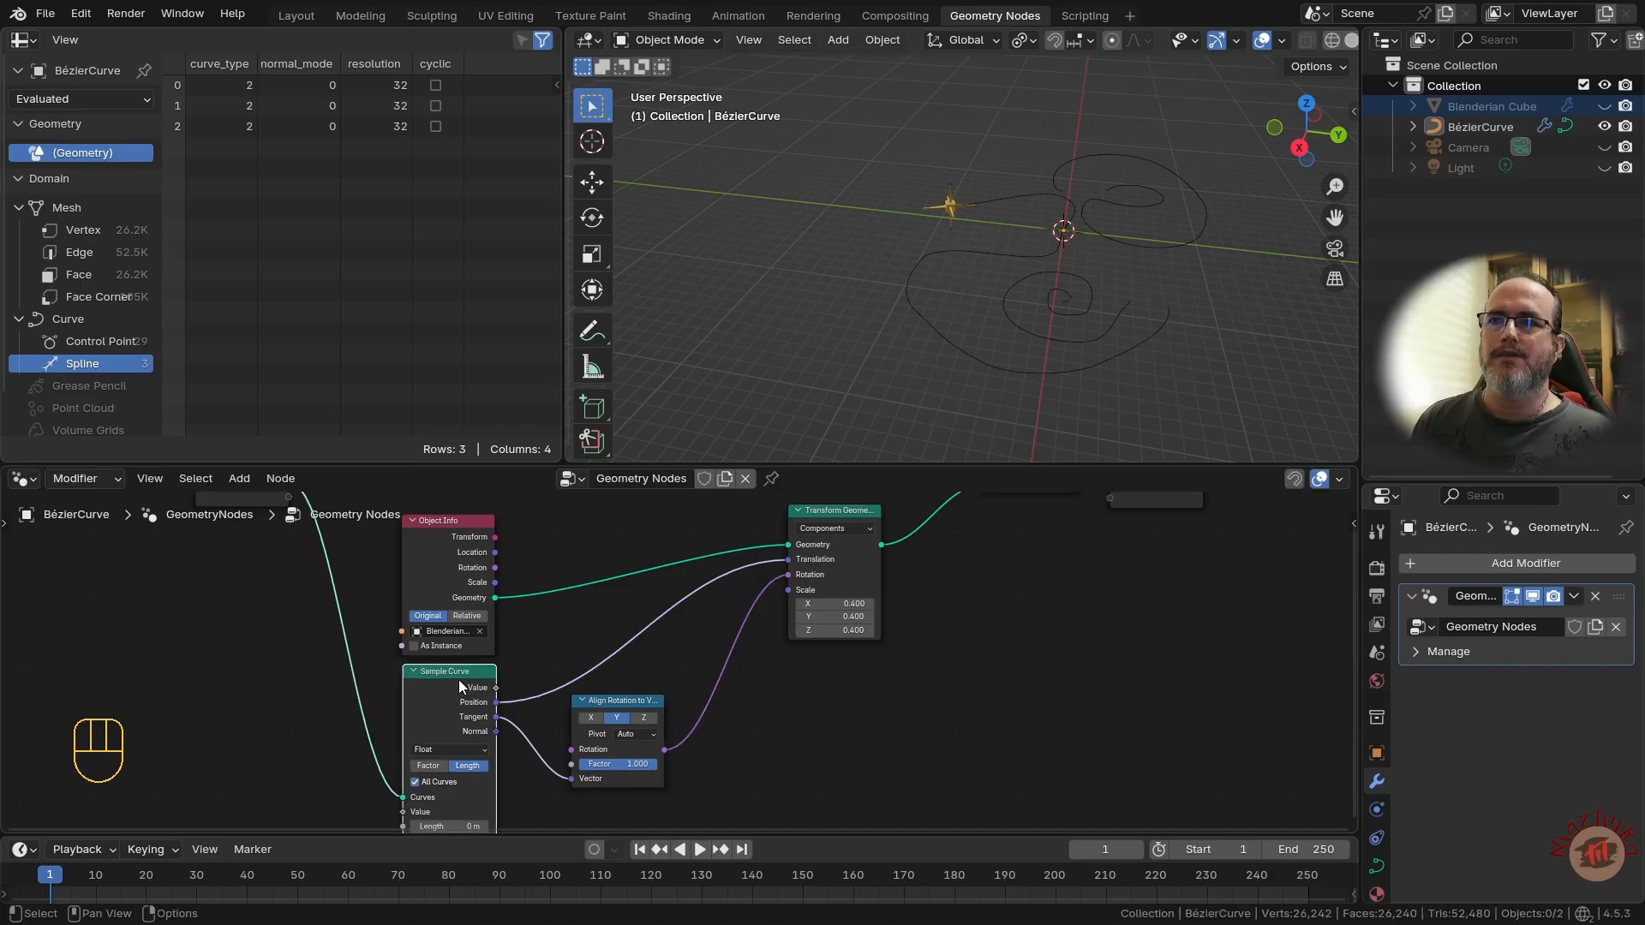